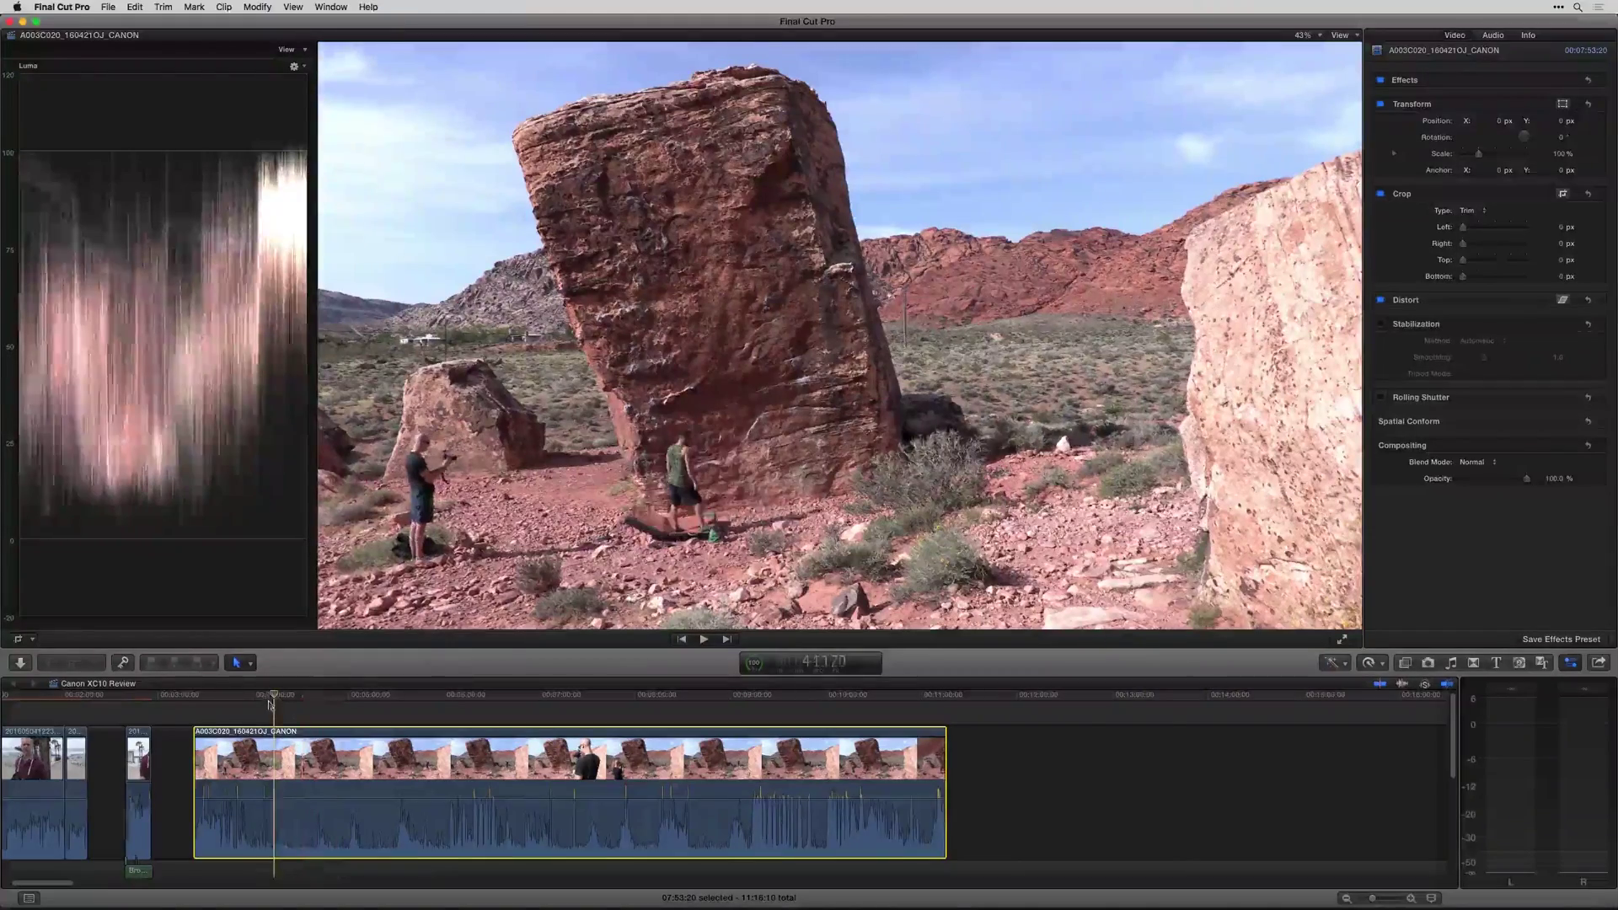
- Move the playhead partway into the red-rock boulder clip on the timeline
{"action": "left_click", "coordinate": [271, 697]}
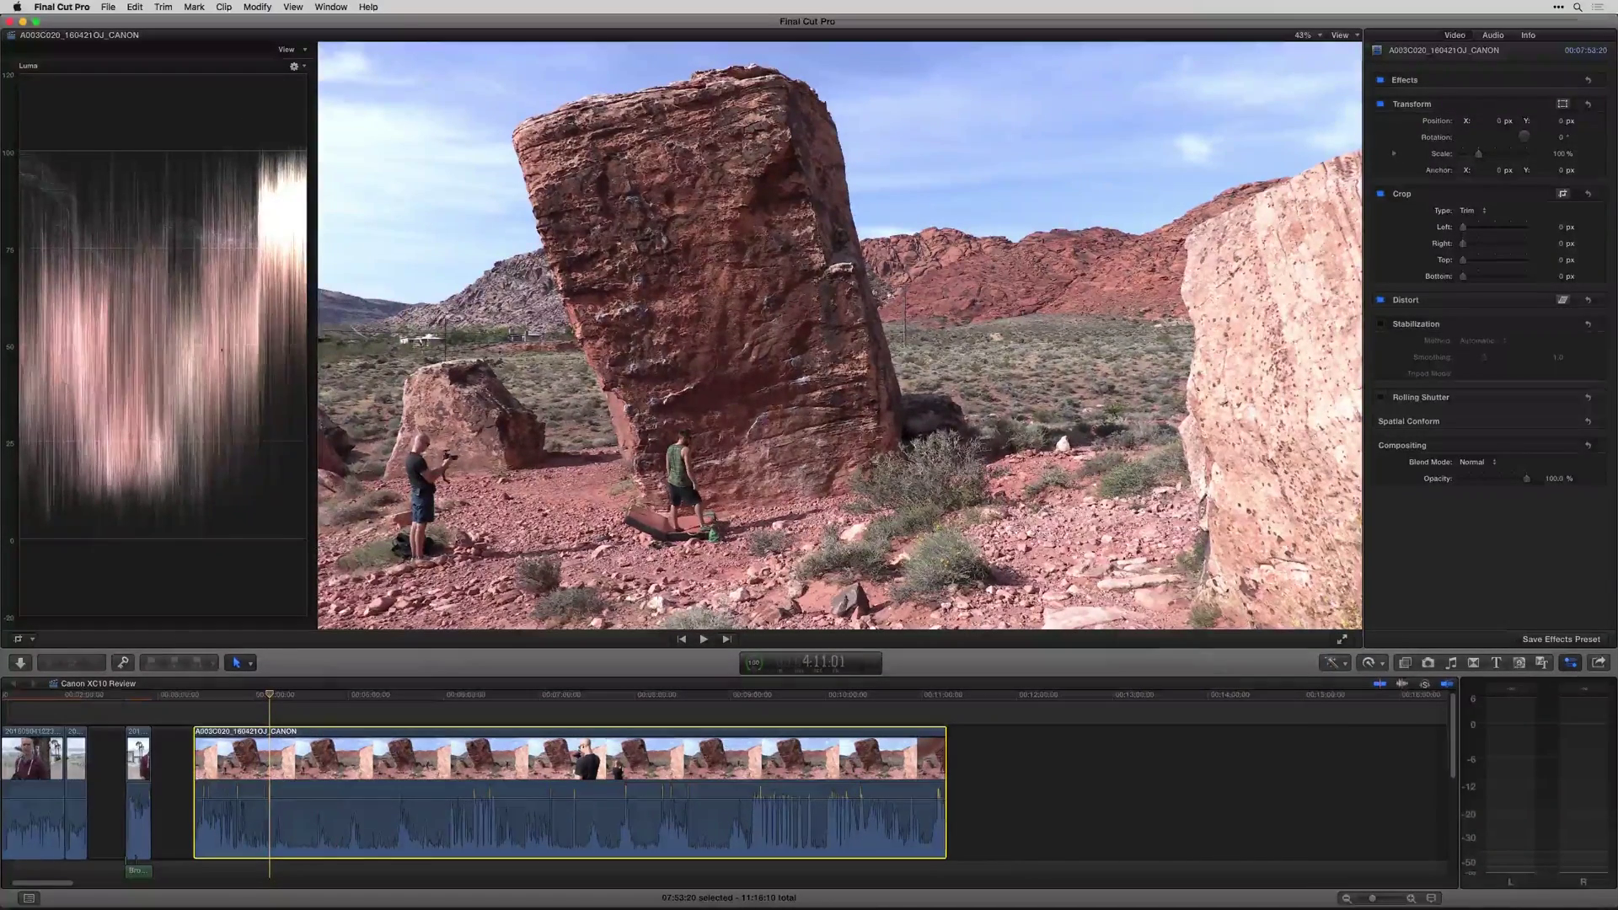
{"action": "left_click", "coordinate": [1341, 35]}
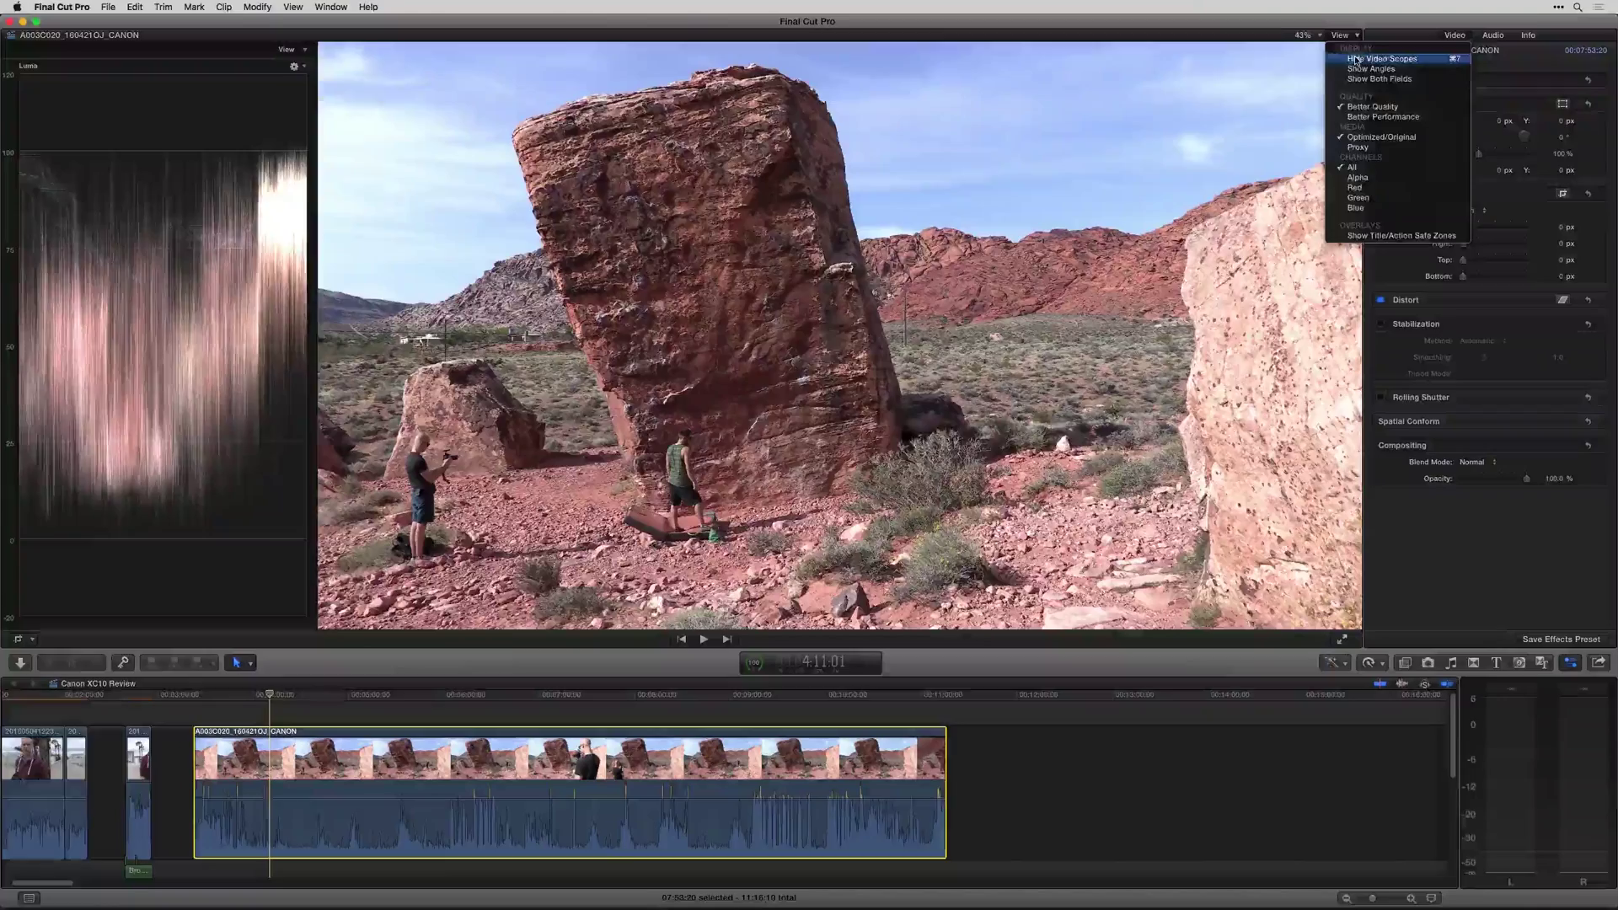
{"action": "left_click", "coordinate": [1356, 59]}
{"action": "left_click", "coordinate": [1340, 36]}
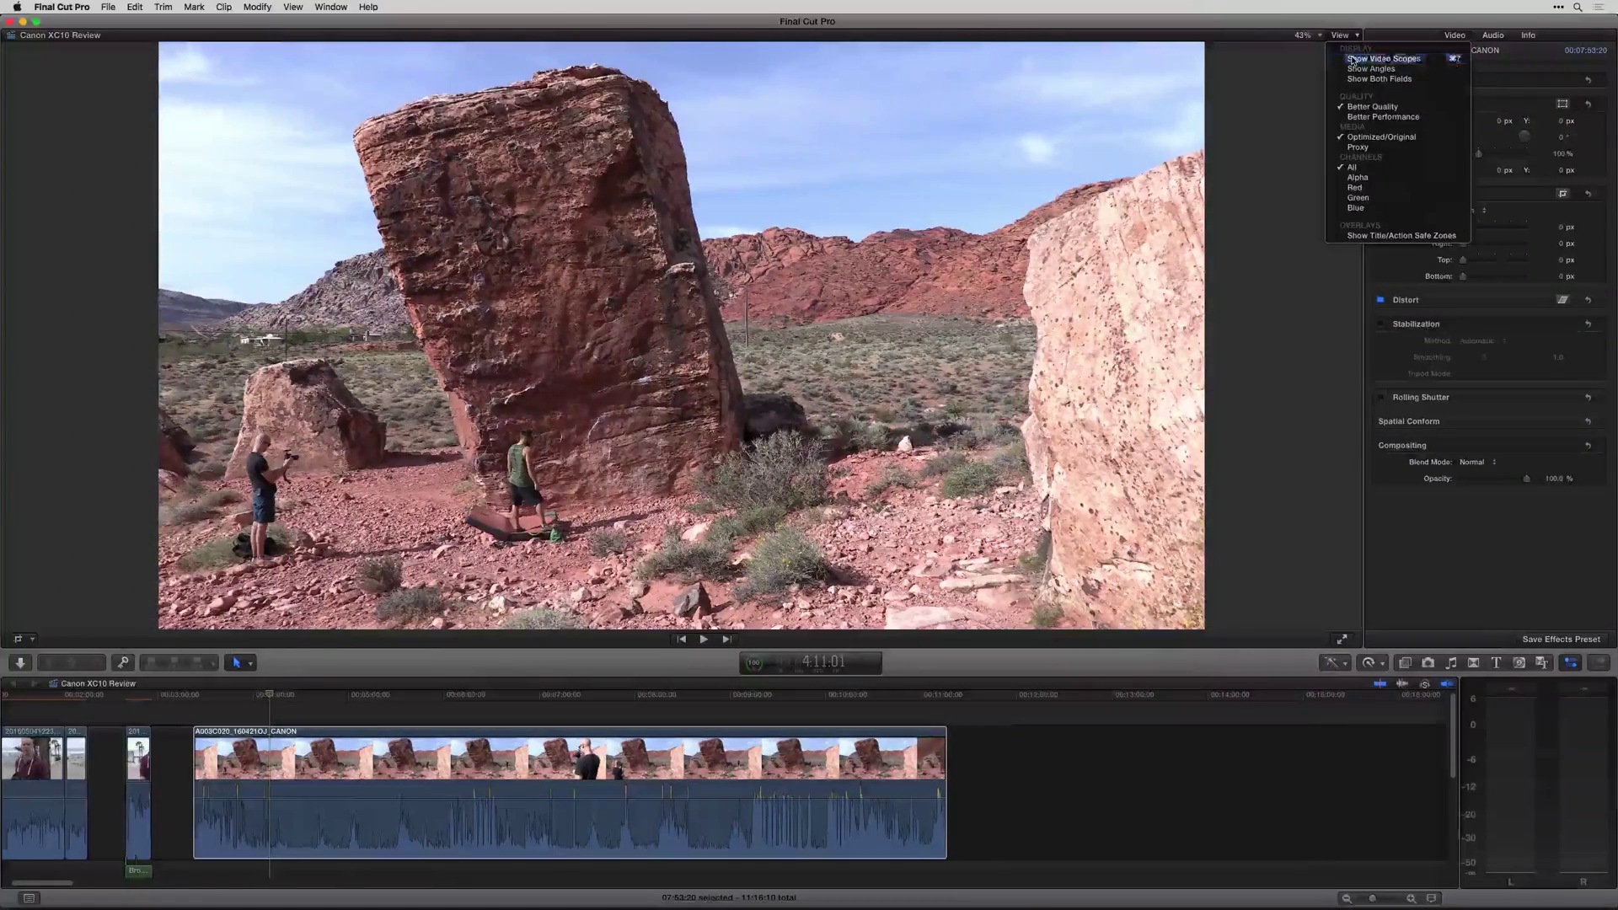
{"action": "left_click", "coordinate": [1352, 59]}
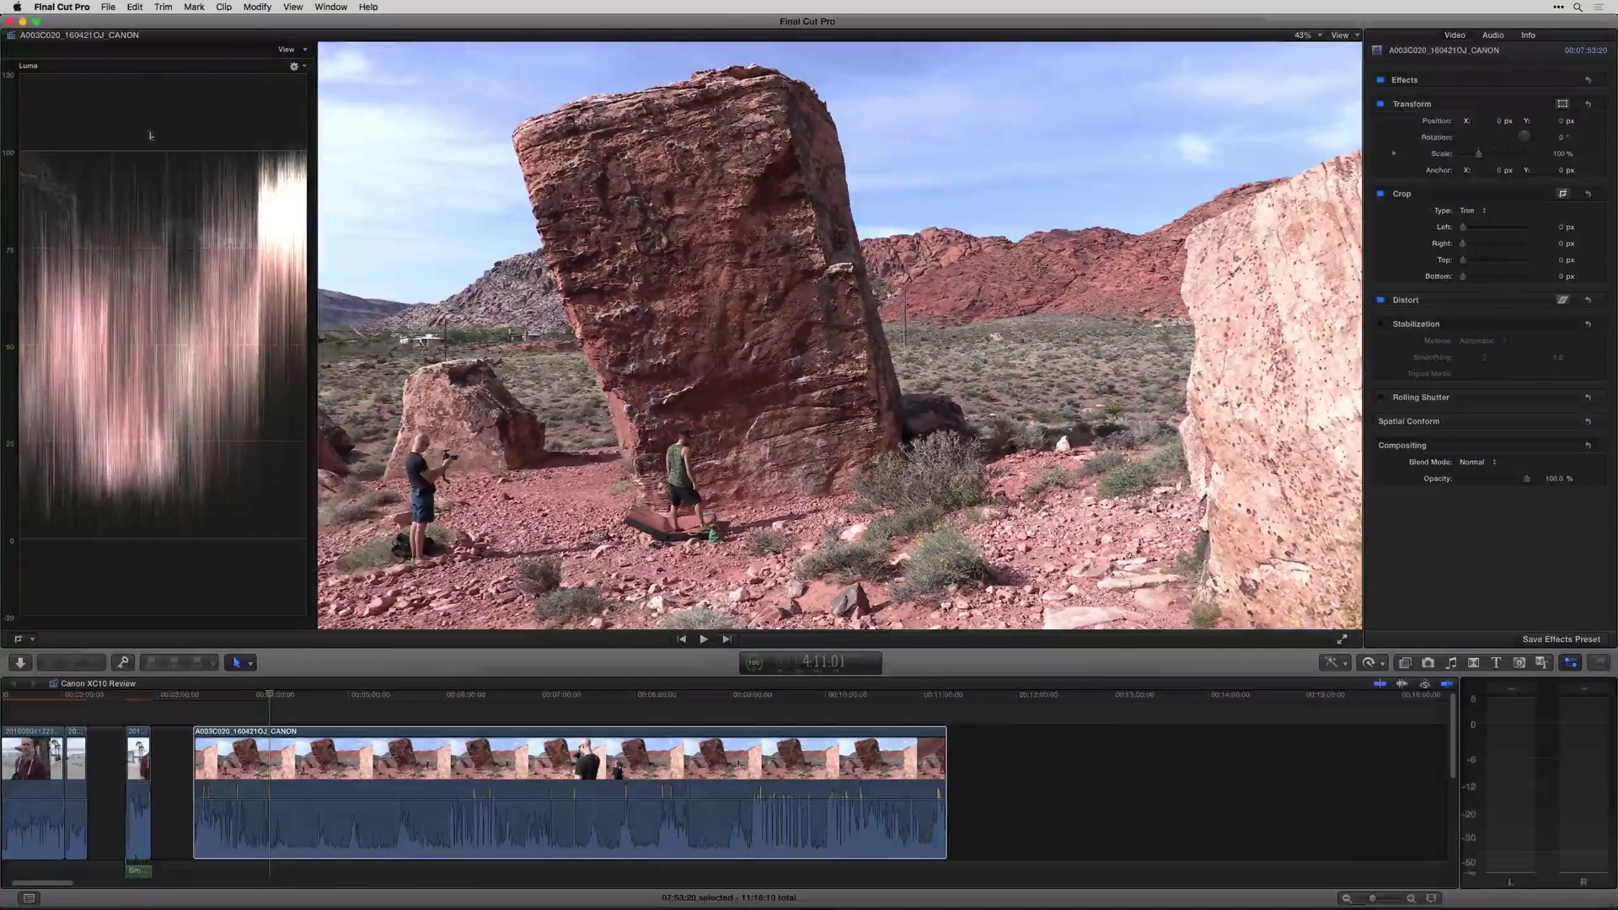
{"action": "left_click", "coordinate": [285, 52]}
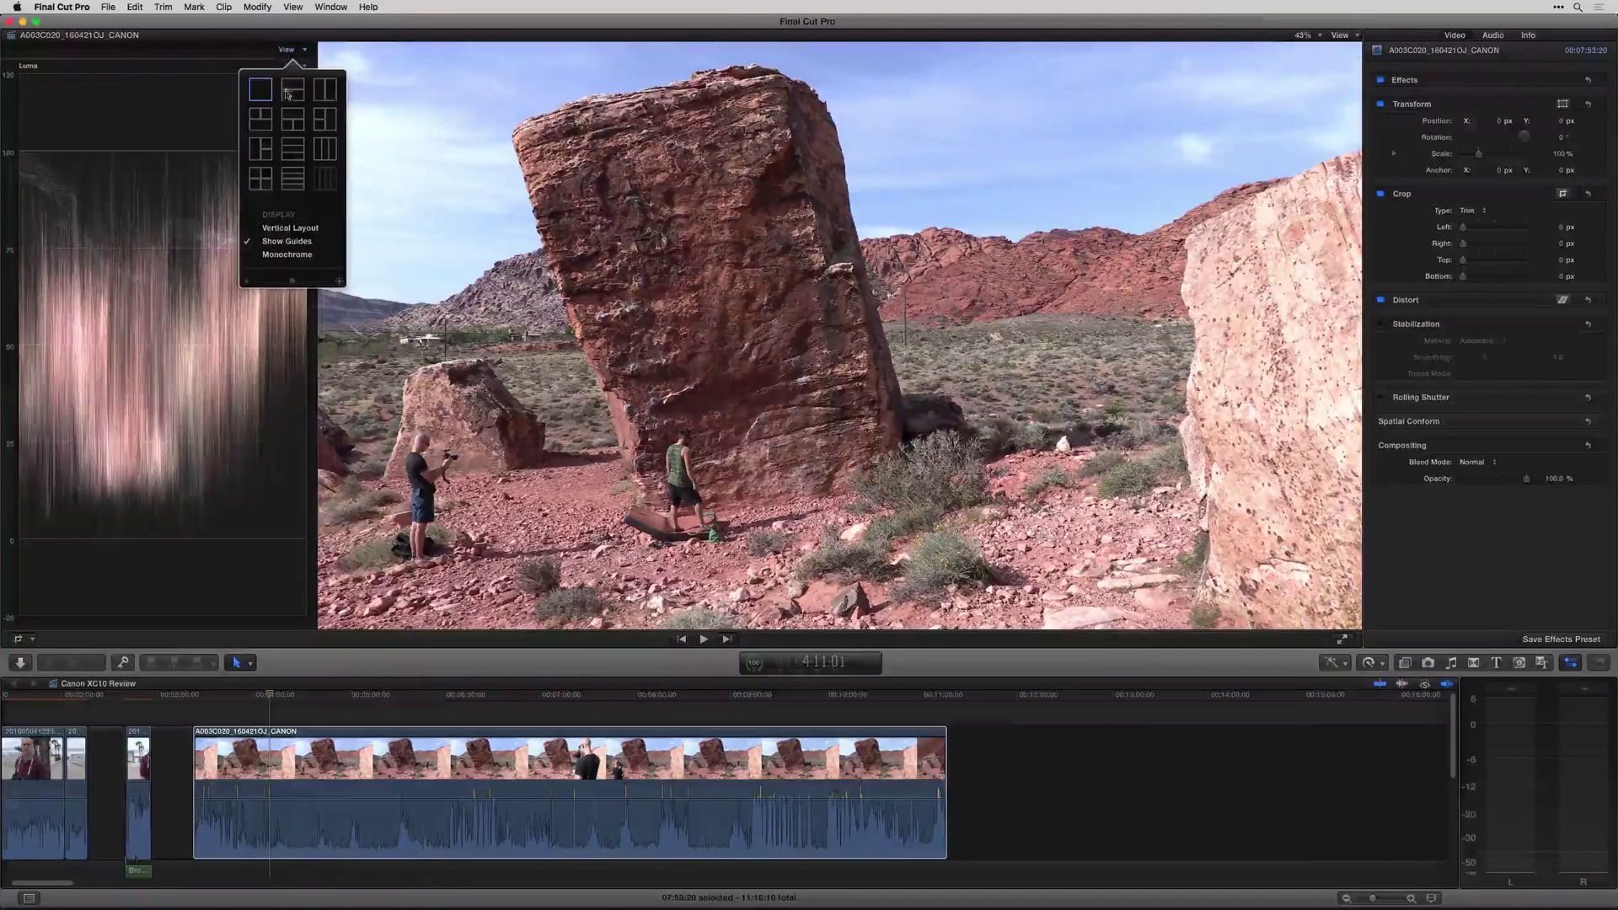
{"action": "left_click", "coordinate": [255, 128]}
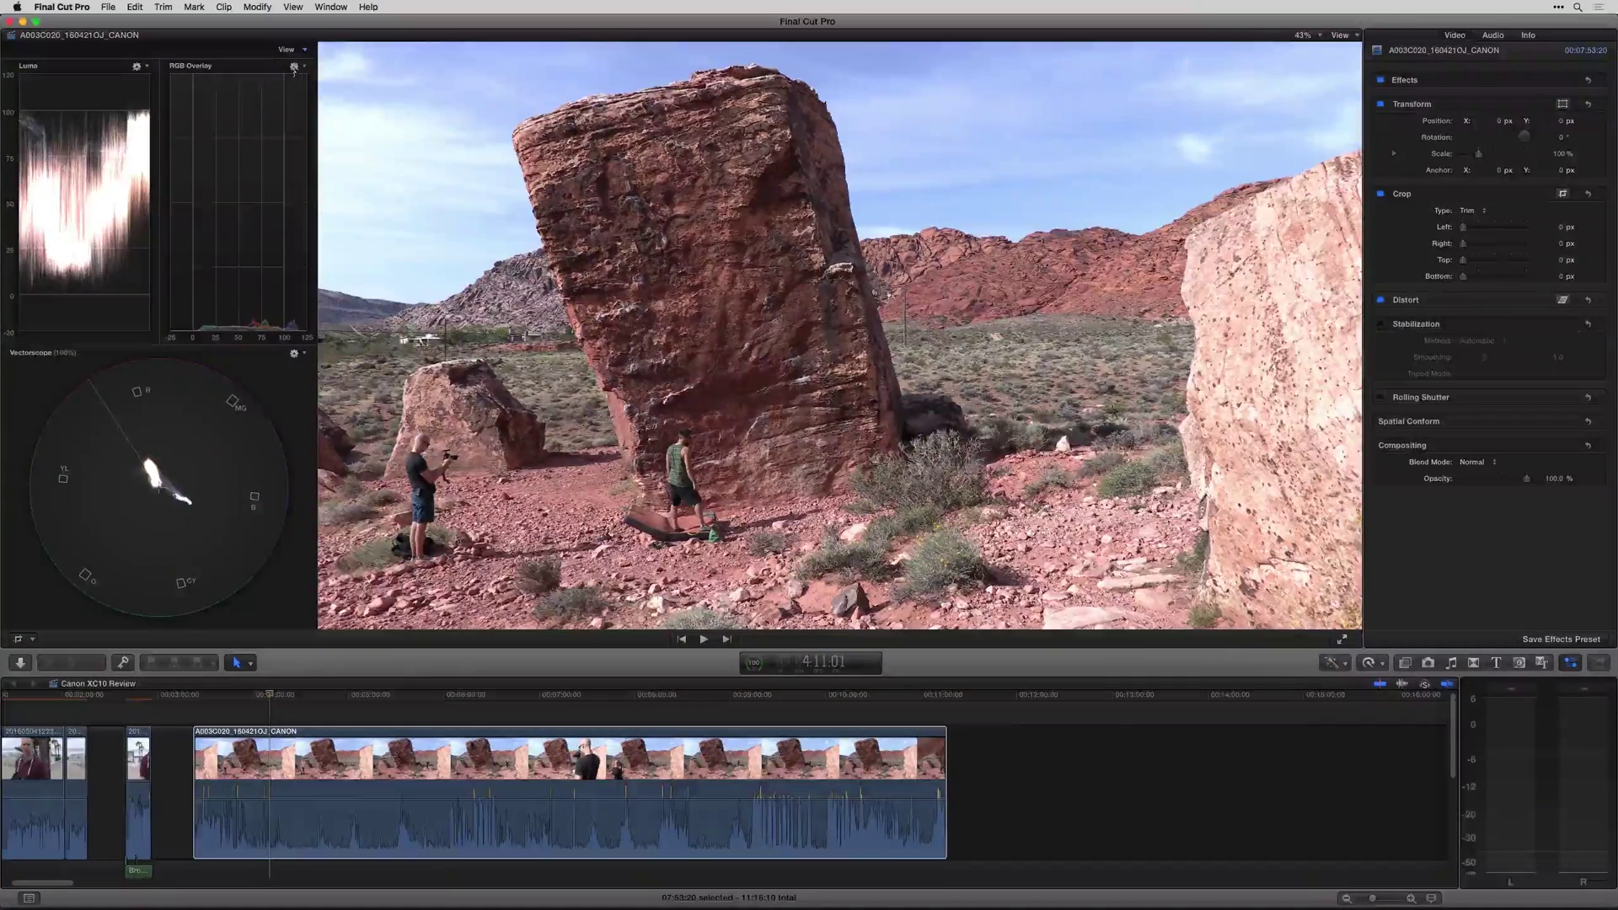
{"action": "left_click", "coordinate": [136, 68]}
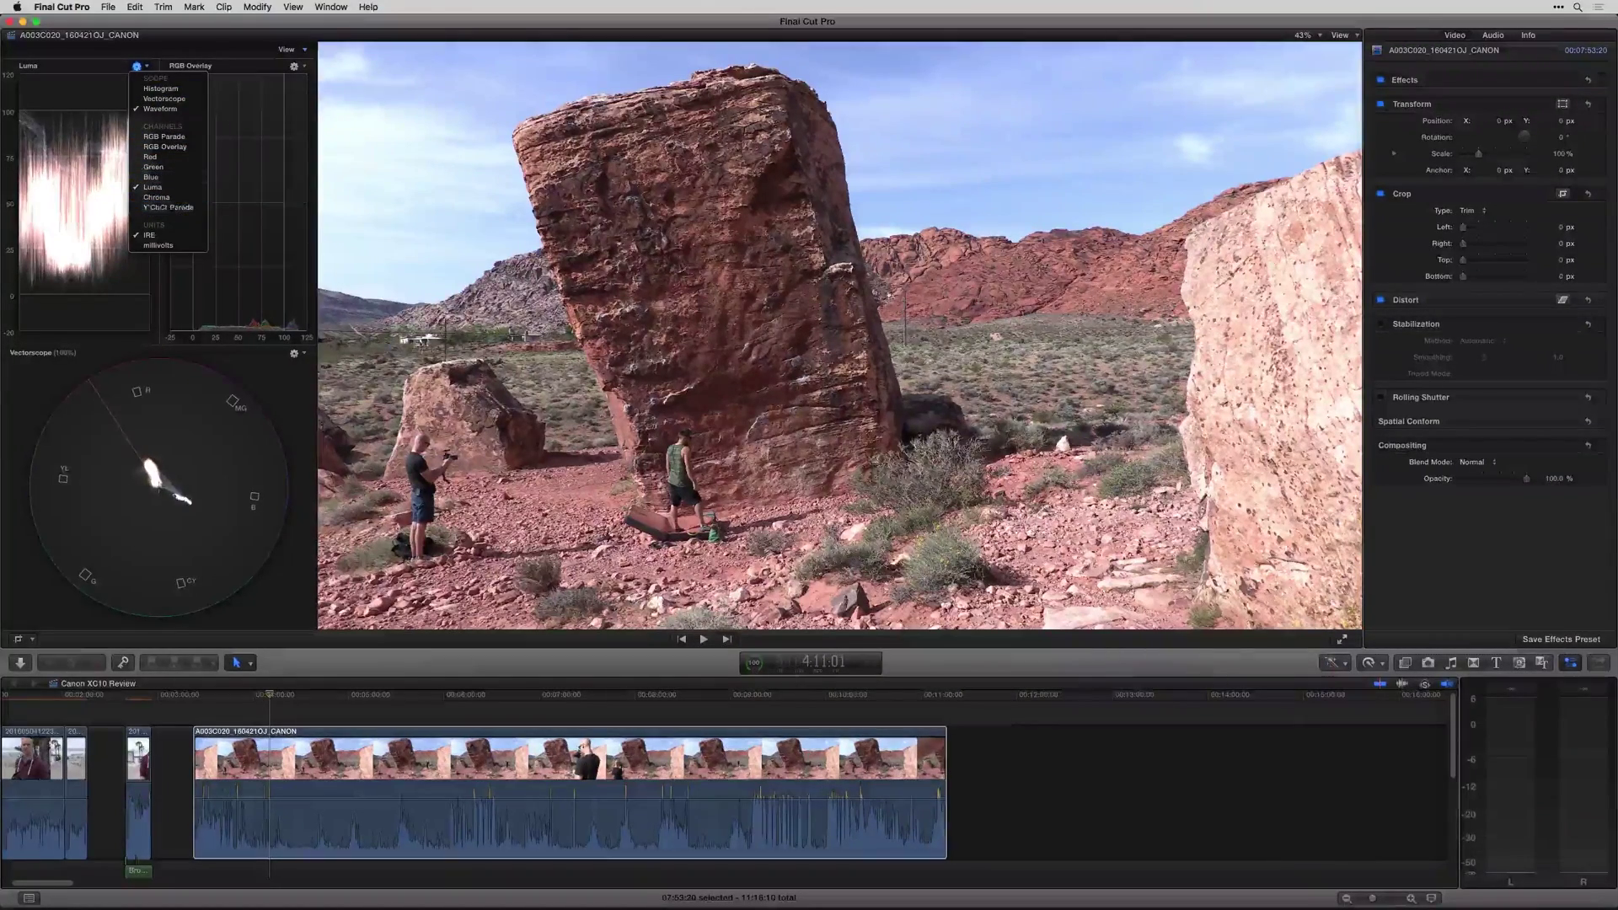
{"action": "left_click", "coordinate": [288, 51]}
{"action": "left_click", "coordinate": [288, 50]}
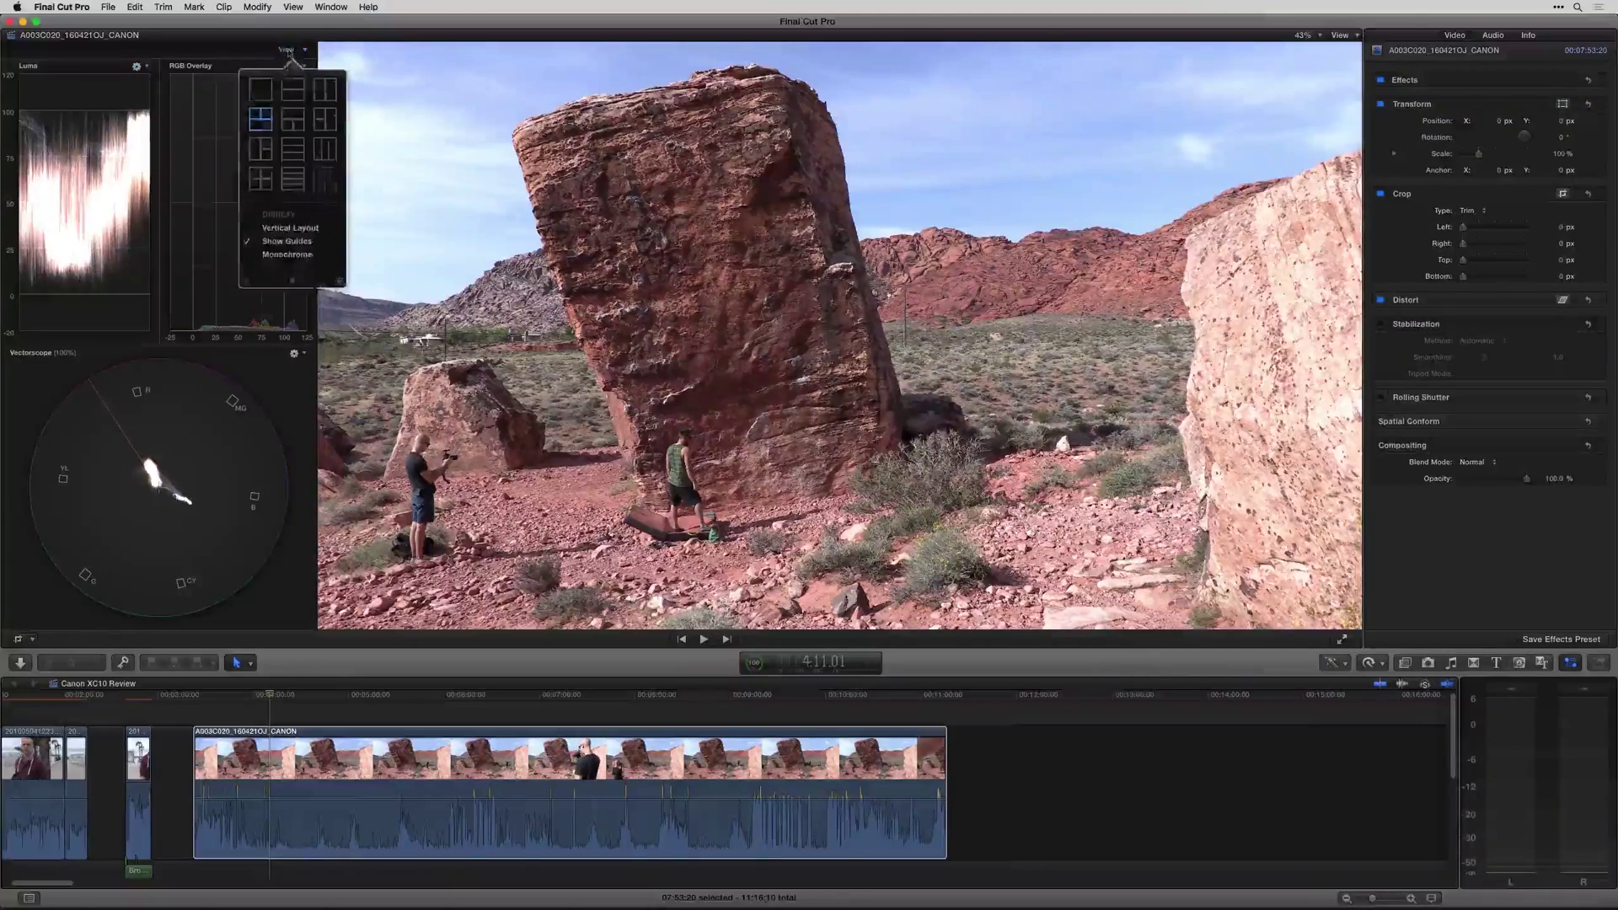
{"action": "left_click", "coordinate": [261, 89]}
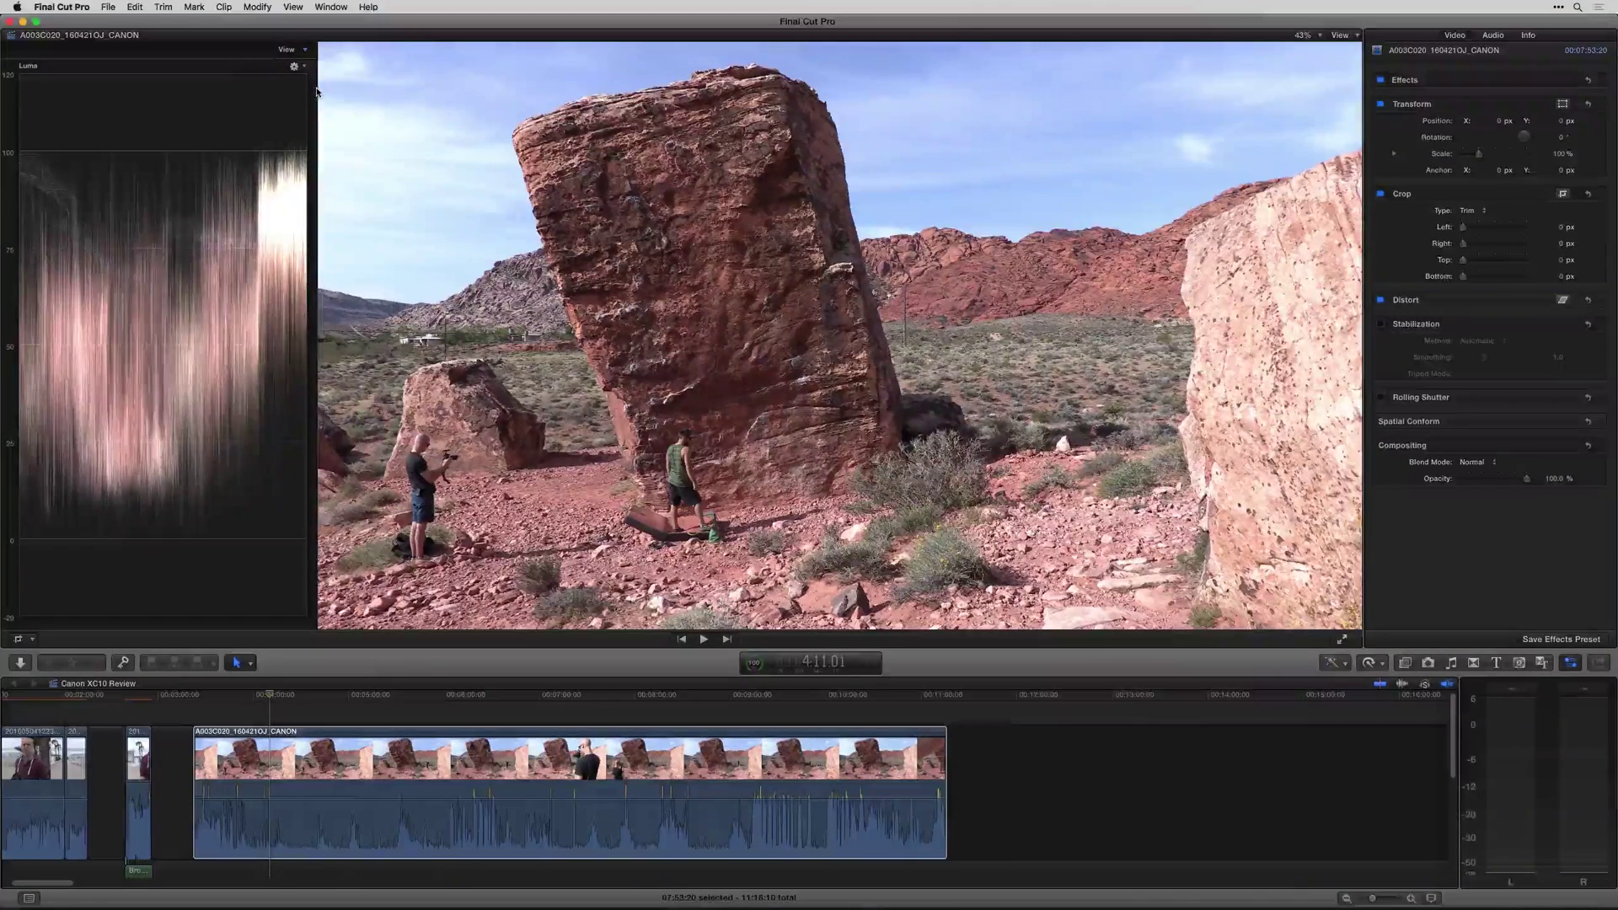
- Widen the scope panel by dragging its divider, shrinking the viewer
{"action": "left_click_drag", "start_coordinate": [318, 91], "coordinate": [464, 63]}
{"action": "left_click", "coordinate": [455, 49]}
{"action": "left_click", "coordinate": [464, 66]}
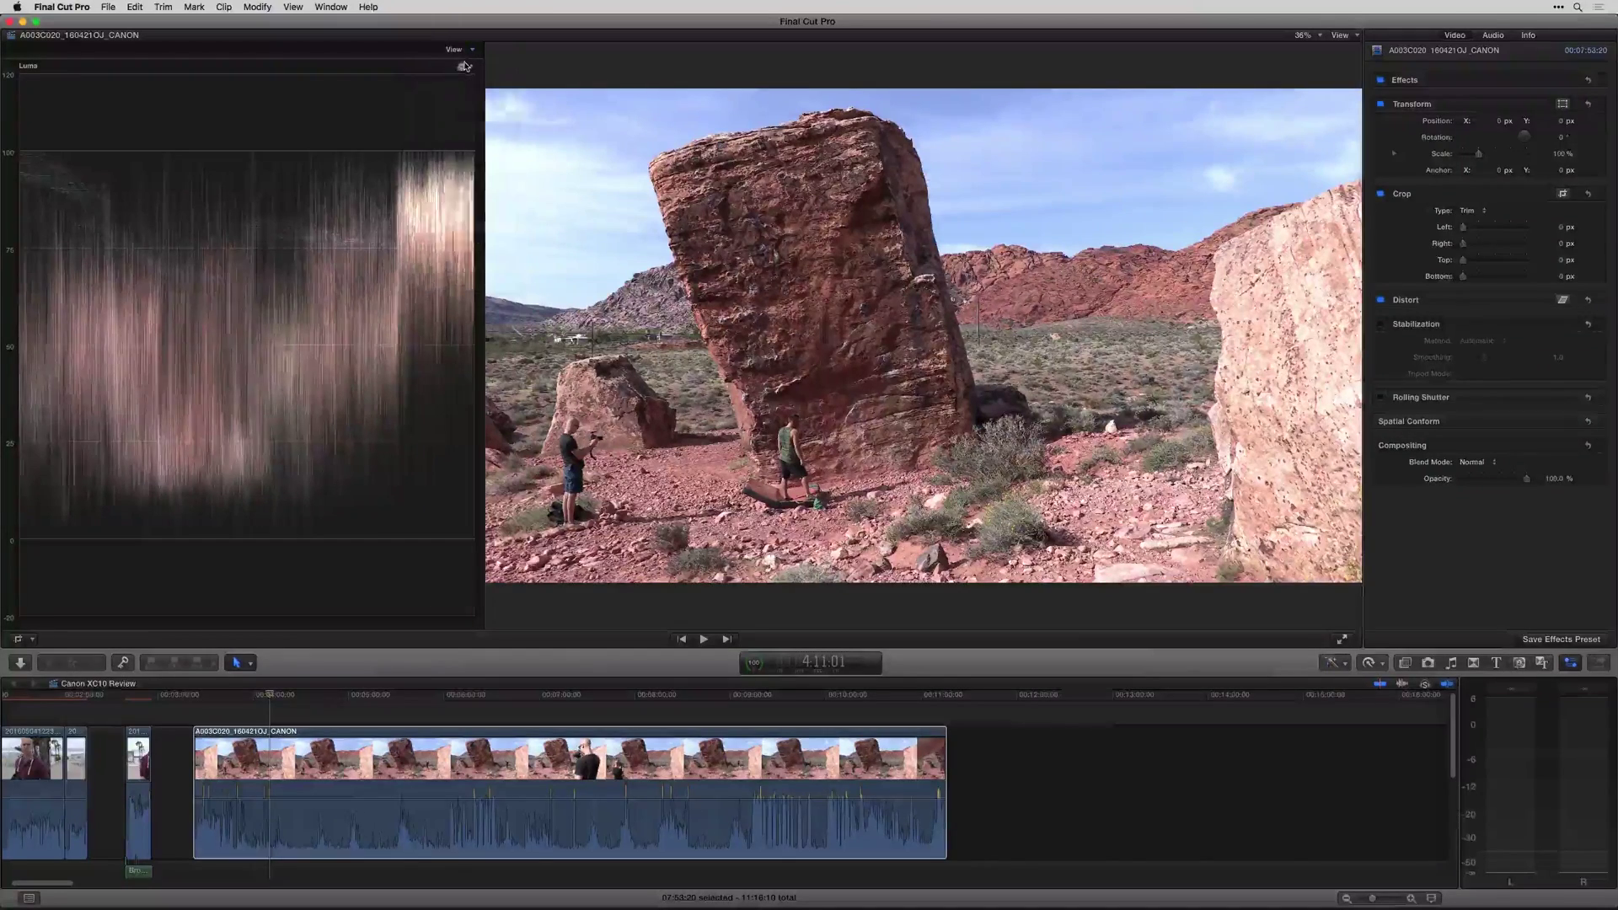
- Show the selected boulder clip as an RGB histogram in the scope
{"action": "left_click", "coordinate": [464, 66]}
{"action": "left_click", "coordinate": [472, 88]}
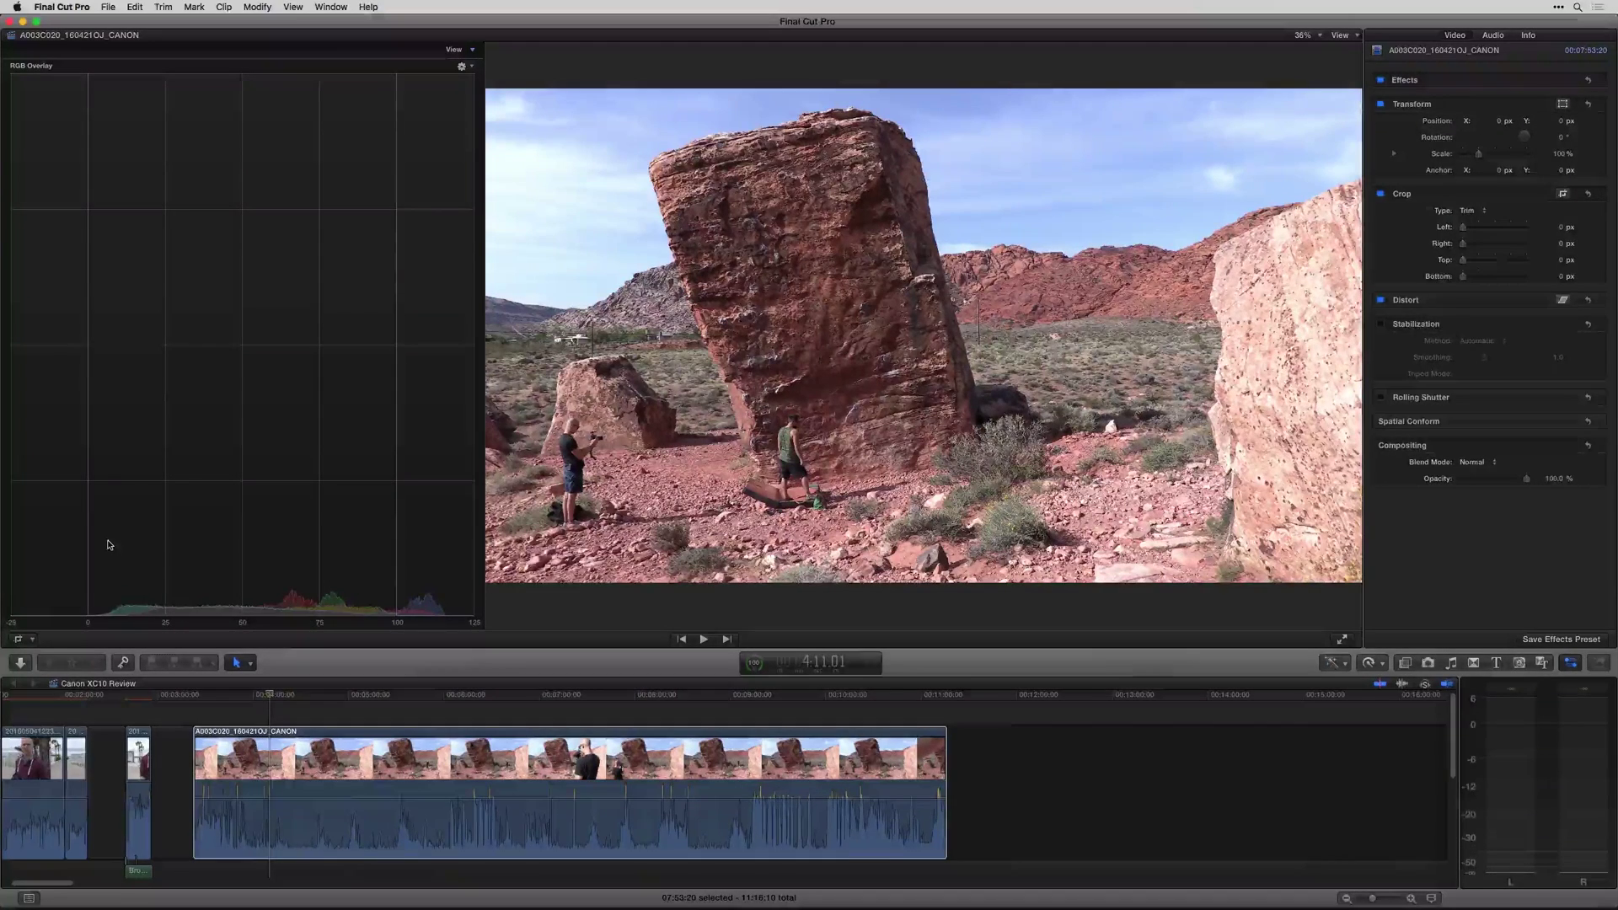
{"action": "key", "text": "x"}
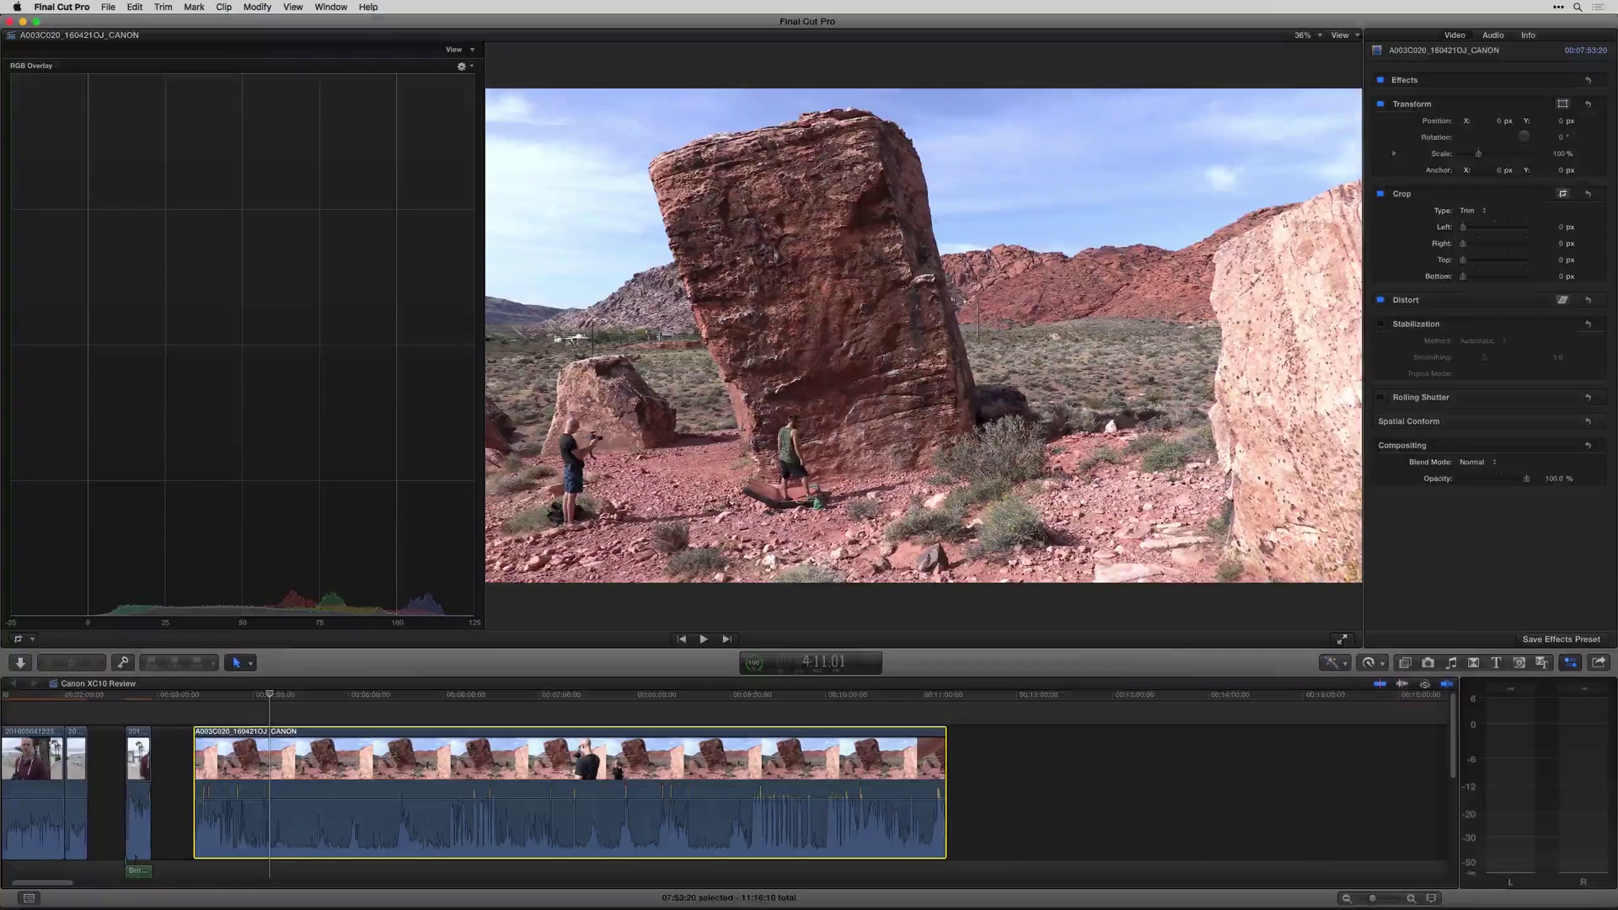
{"action": "left_click", "coordinate": [462, 67]}
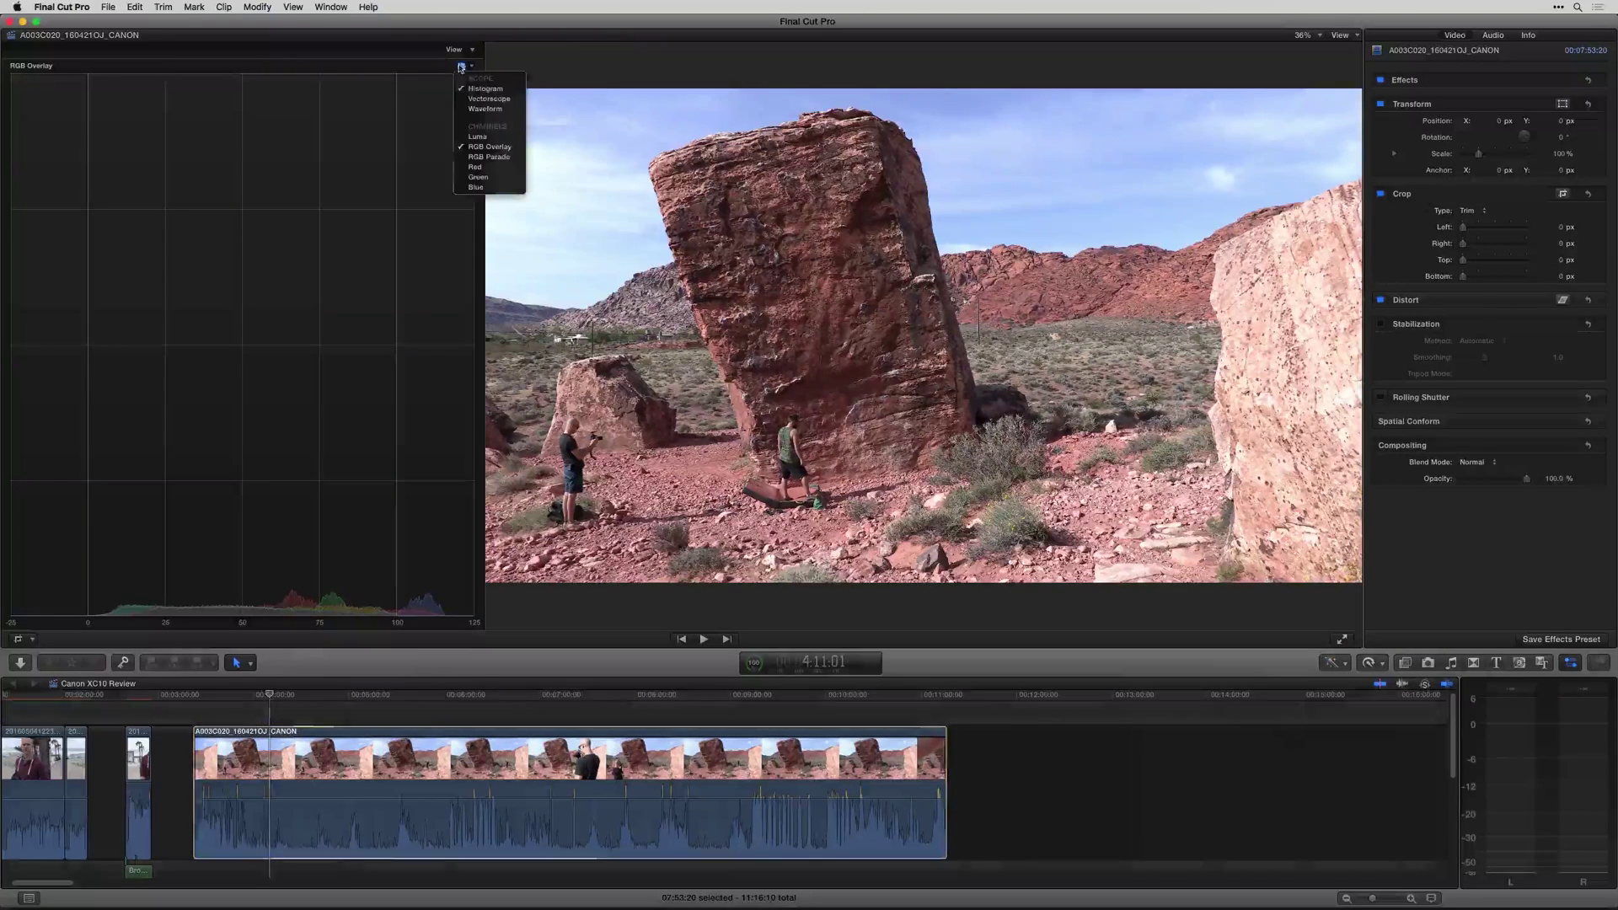
- Switch the enlarged scope to the Vectorscope
{"action": "left_click", "coordinate": [489, 99]}
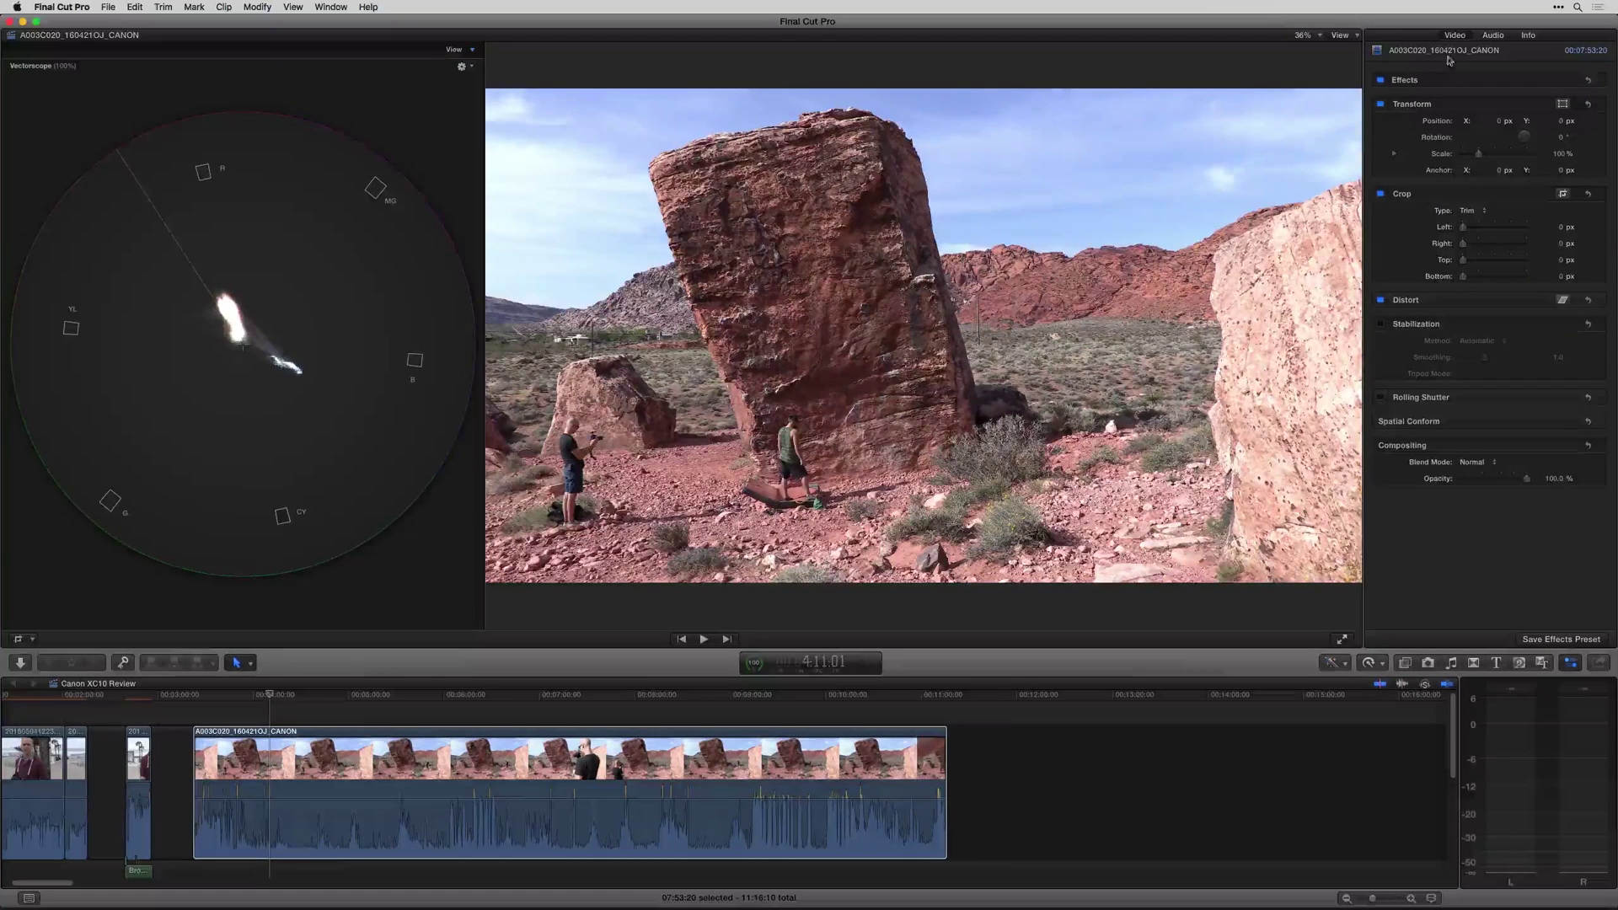
- Add a Color Board correction, test Global saturation up and down, then reset it to 0%
{"action": "left_click", "coordinate": [1330, 667]}
{"action": "left_click", "coordinate": [1335, 700]}
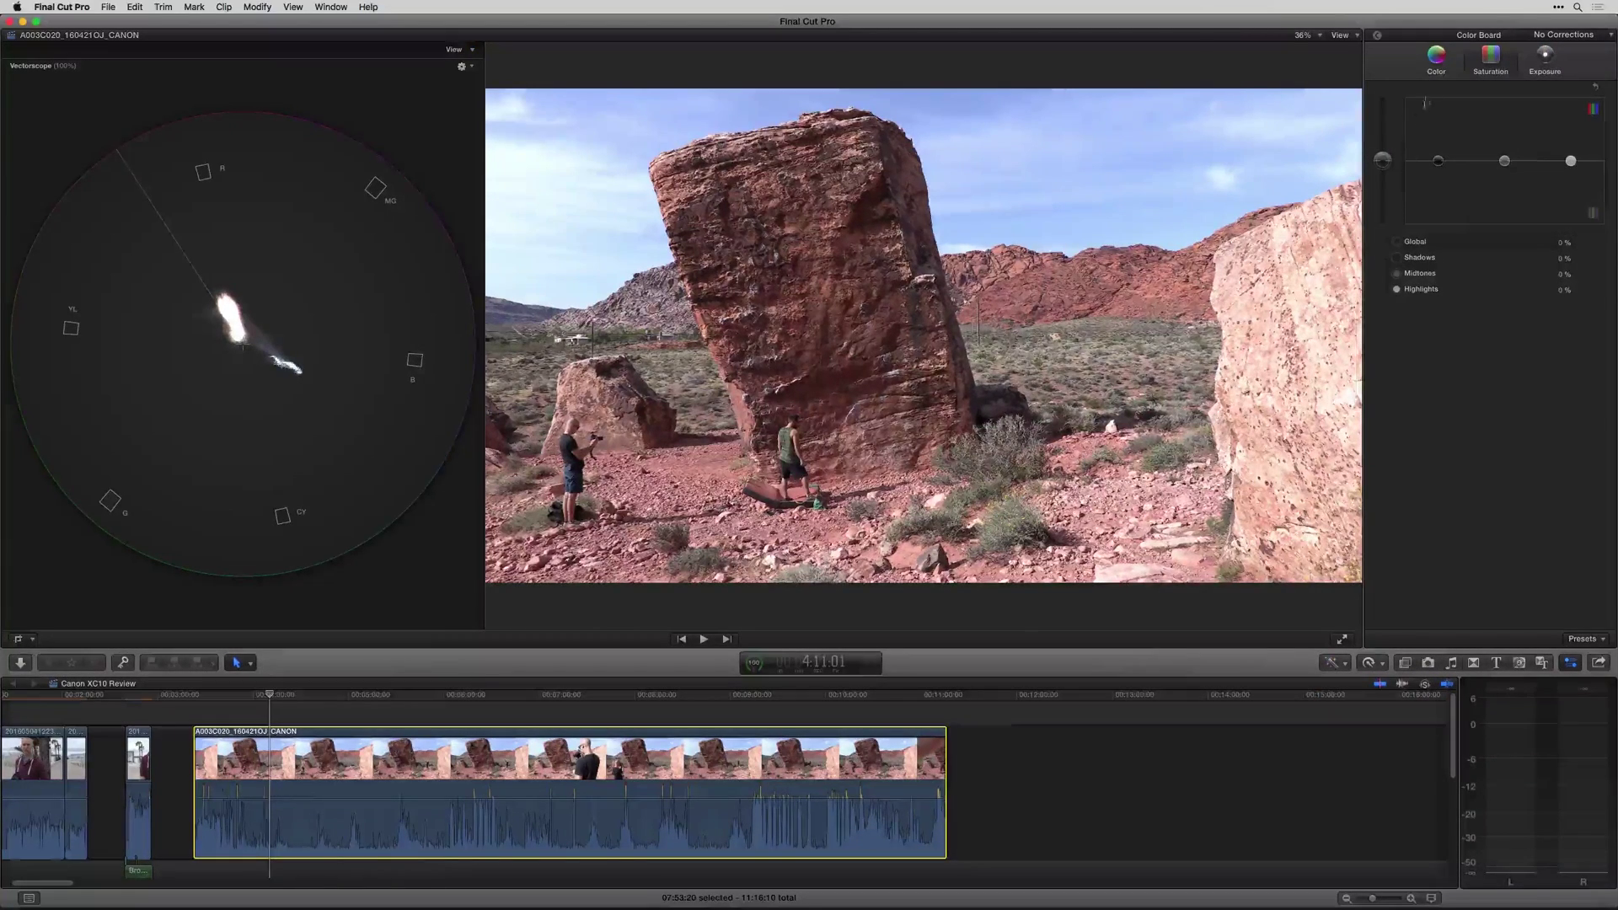
{"action": "left_click_drag", "start_coordinate": [1383, 160], "coordinate": [1382, 96]}
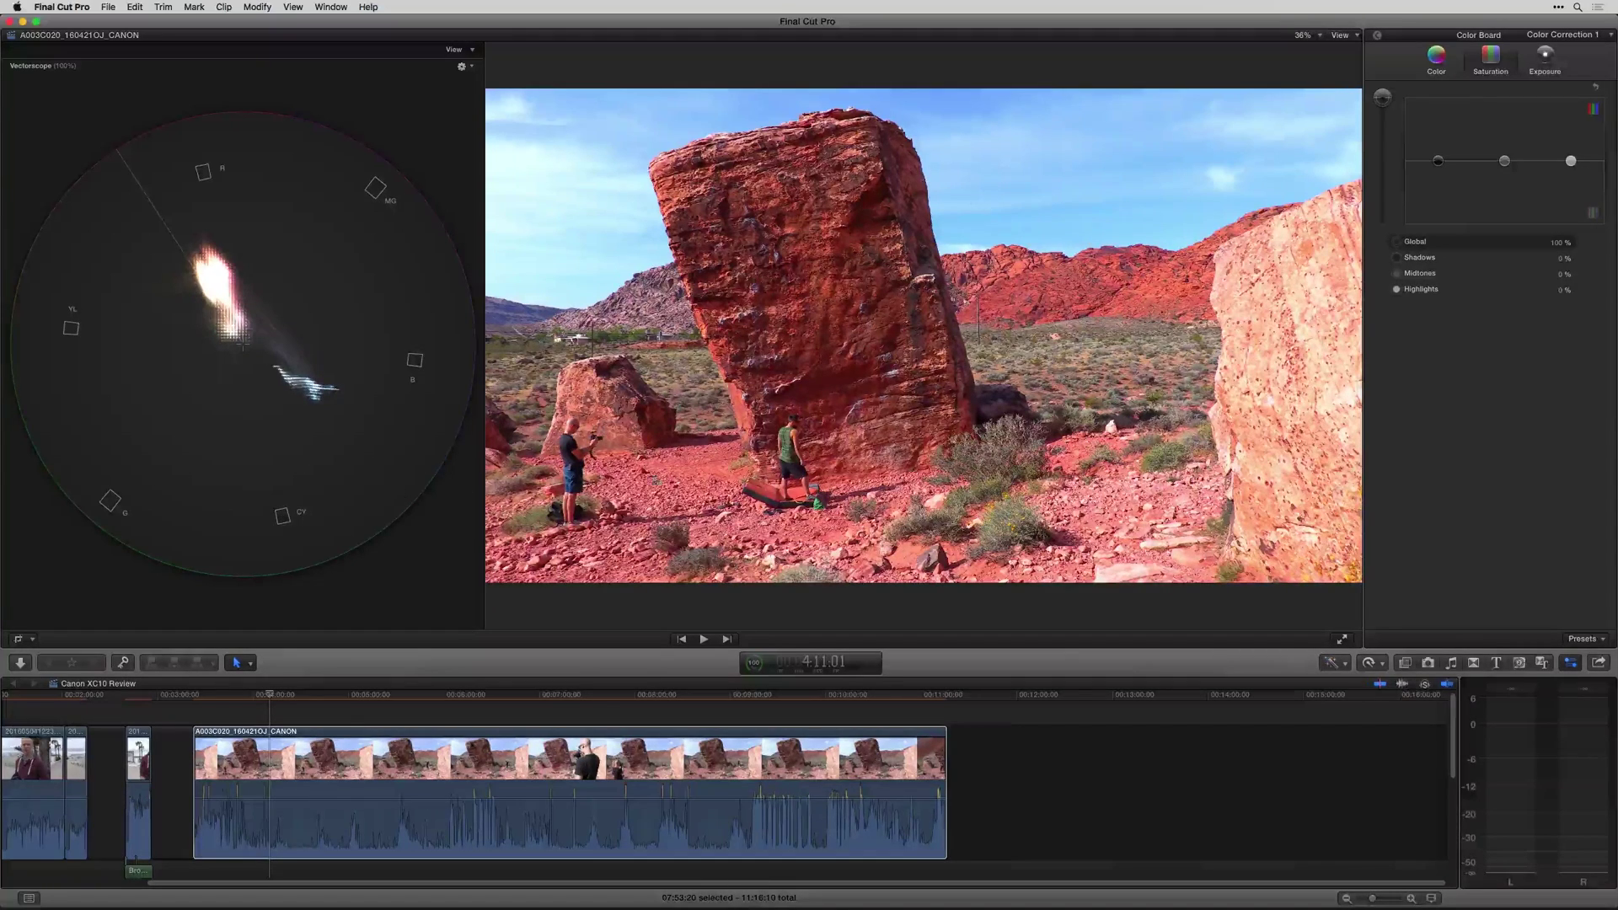
{"action": "left_click_drag", "start_coordinate": [1382, 98], "coordinate": [1373, 231]}
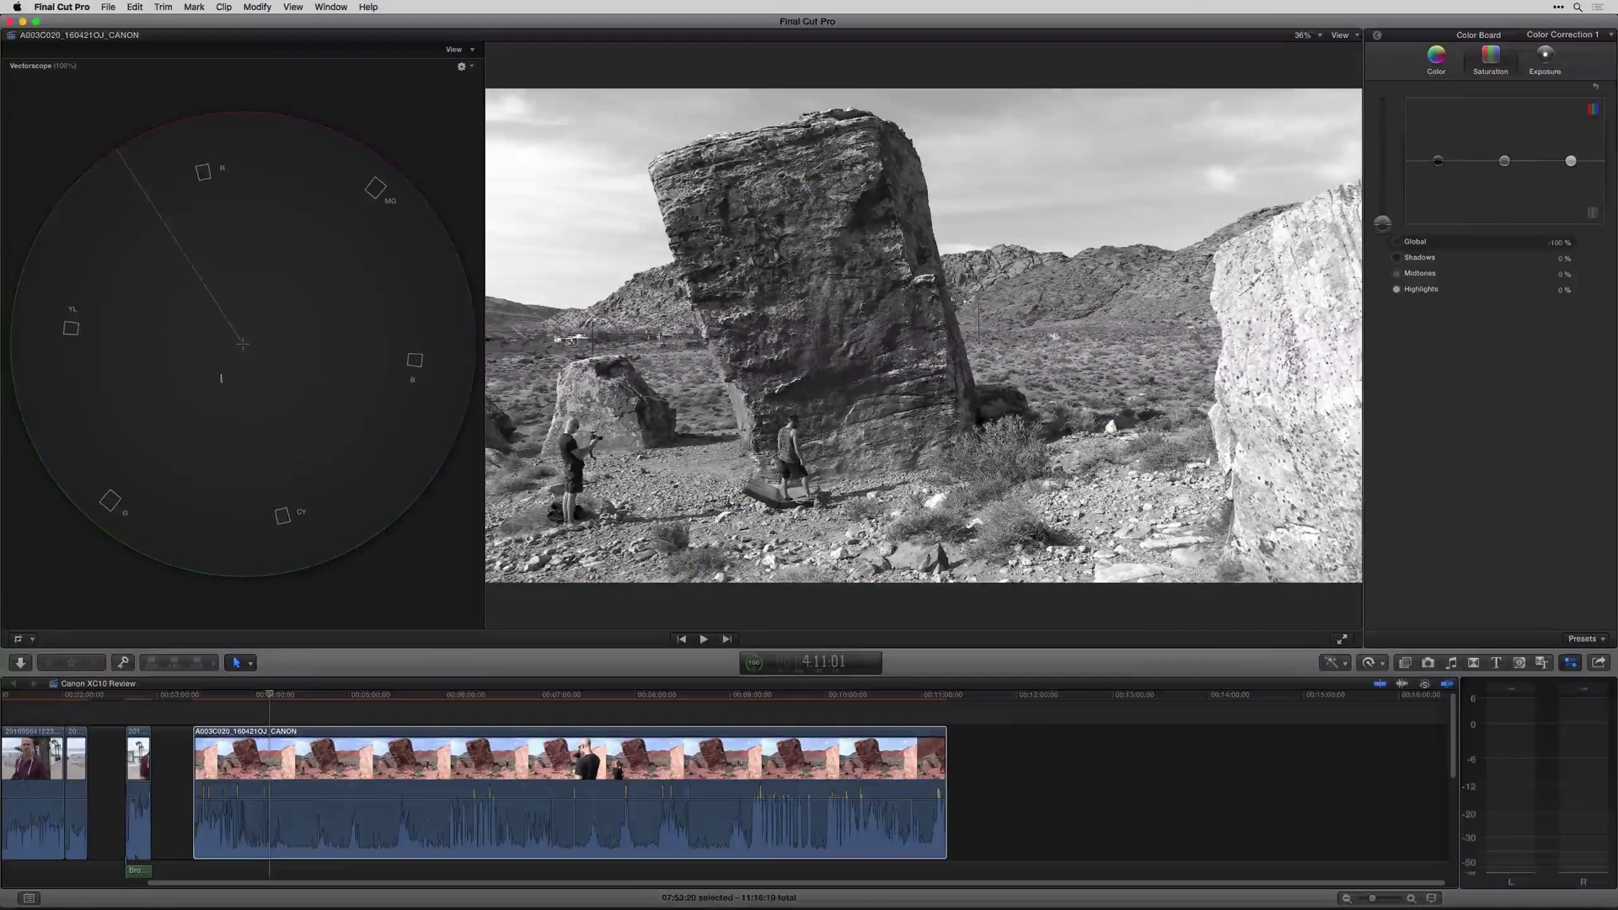
{"action": "left_click", "coordinate": [1555, 244]}
{"action": "type", "text": "0"}
{"action": "key", "text": "Return"}
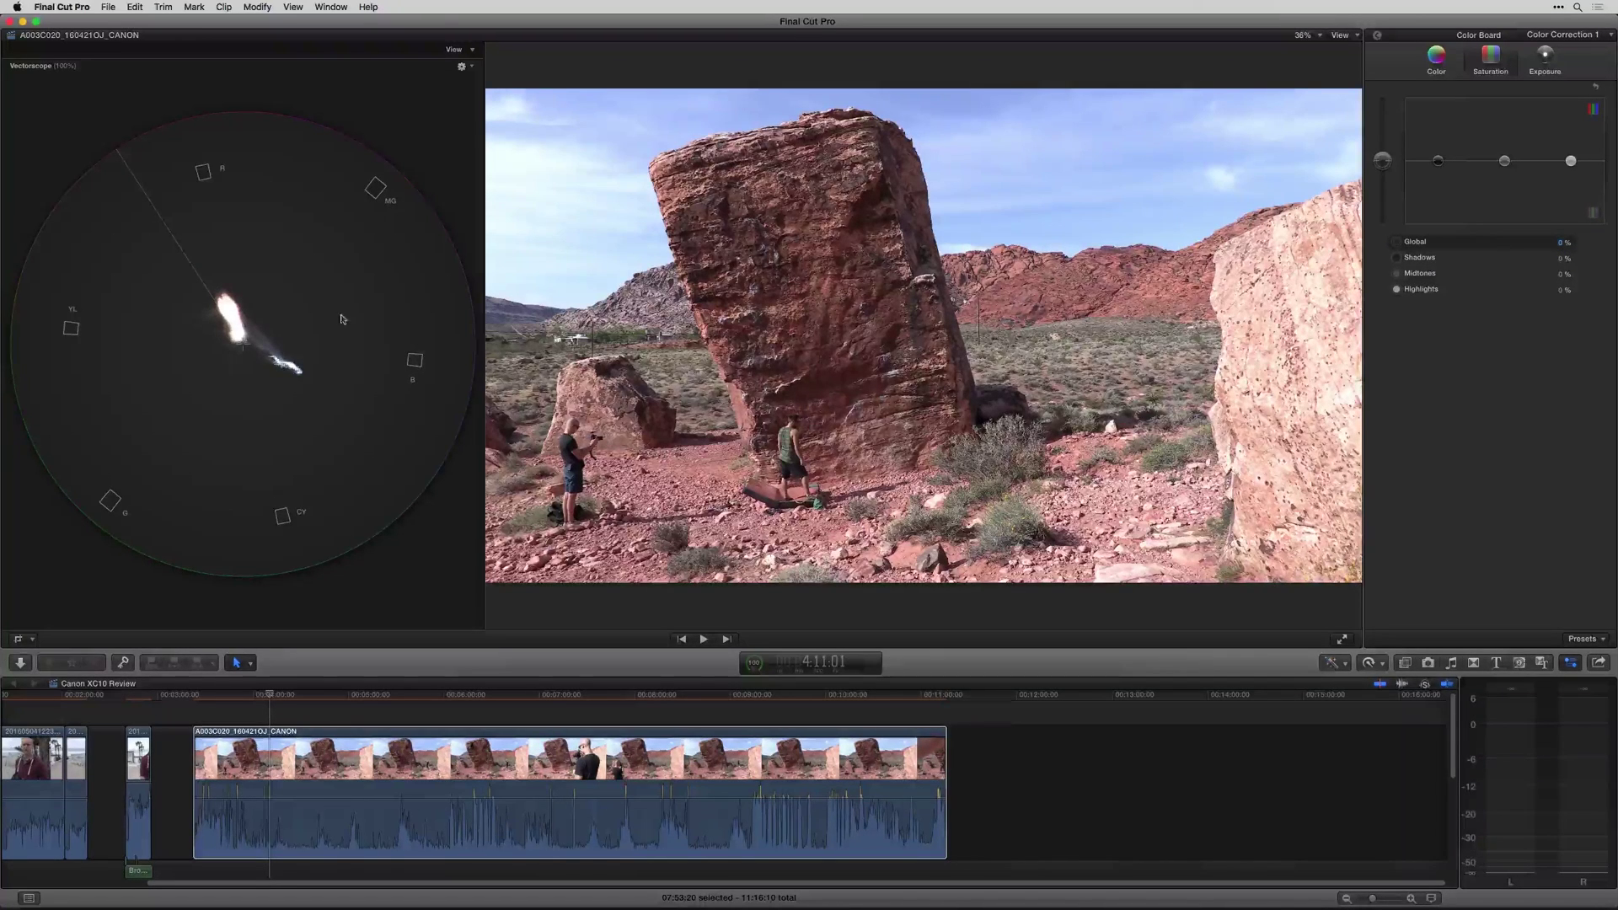
- Switch the scope from the vectorscope back to the Luma waveform
{"action": "left_click", "coordinate": [462, 67]}
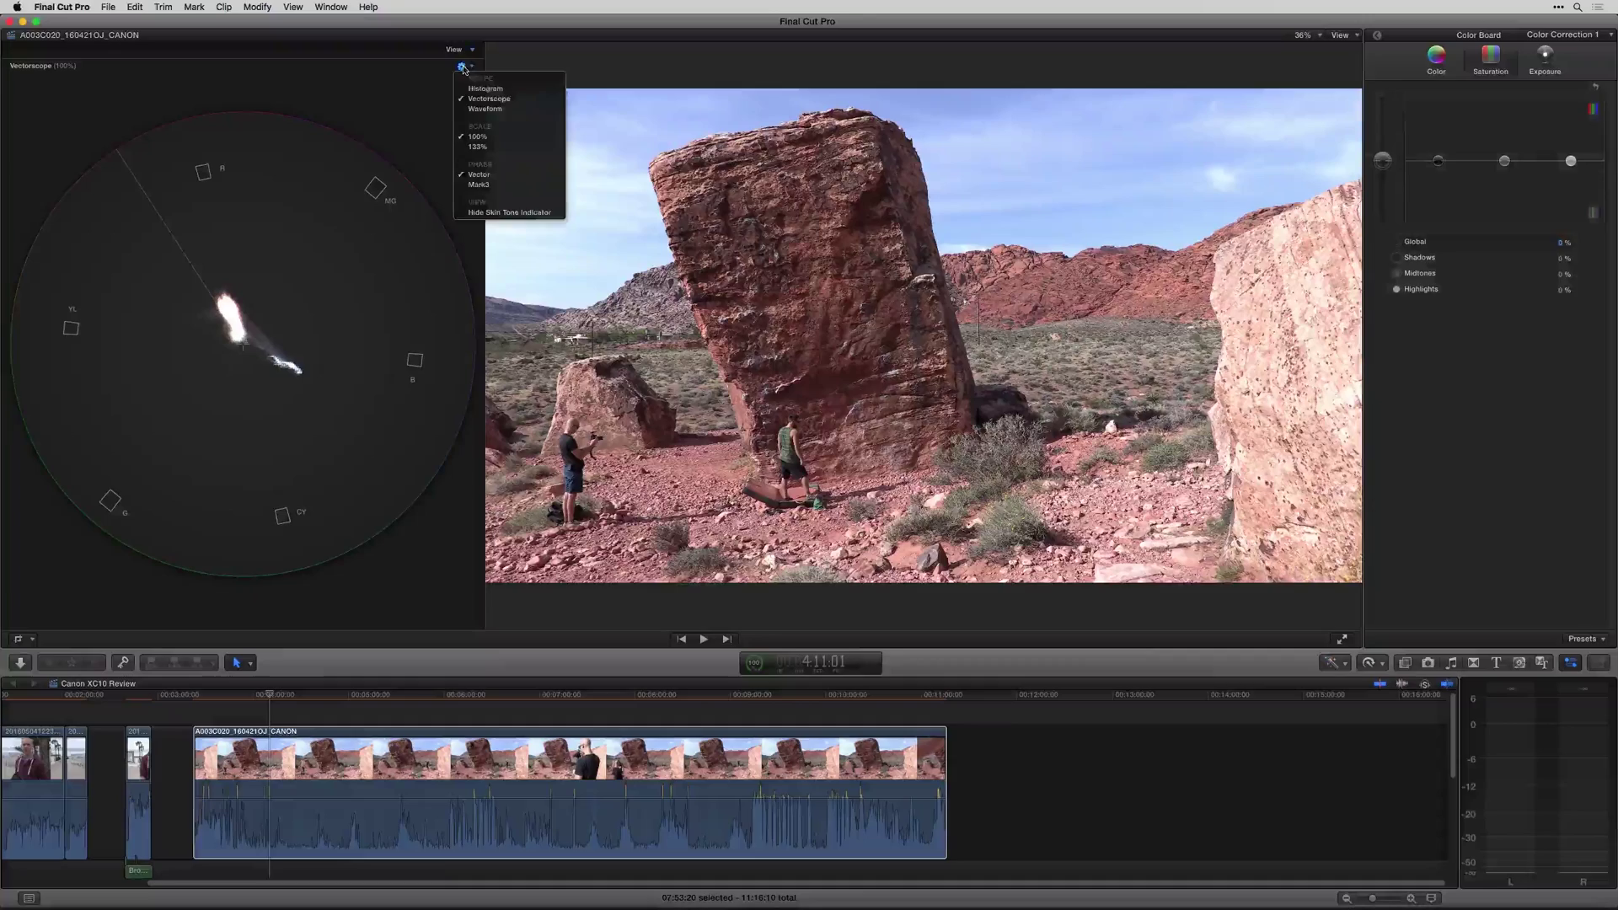
{"action": "left_click", "coordinate": [468, 109]}
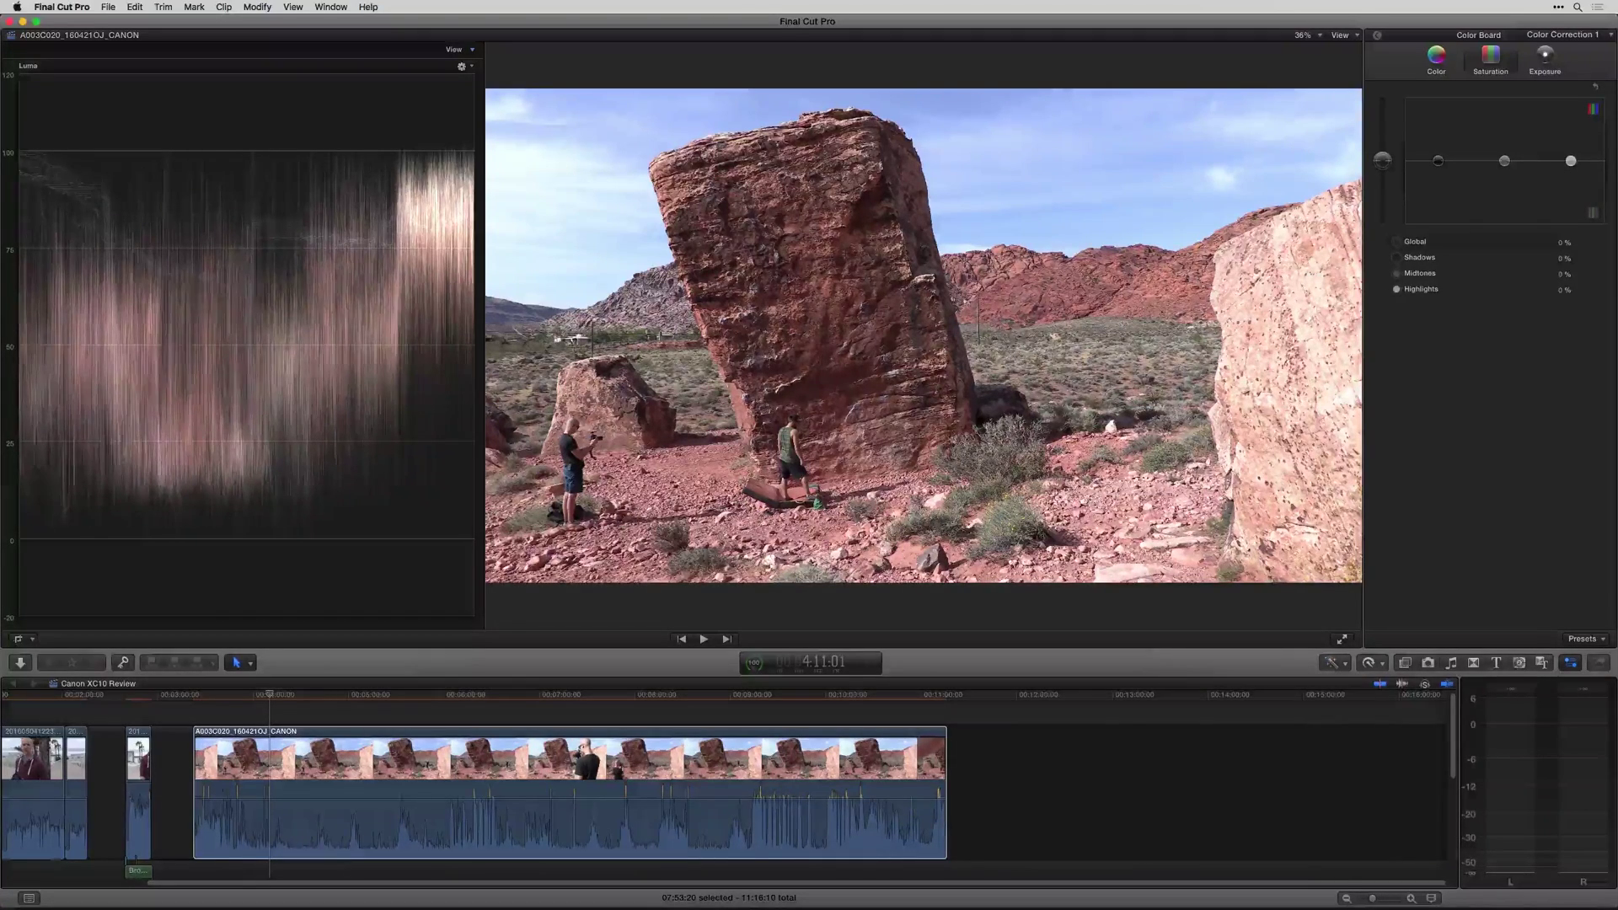
- Show the waveform as an RGB Parade after trying RGB Overlay, with the Color Board on Color
{"action": "left_click", "coordinate": [462, 65]}
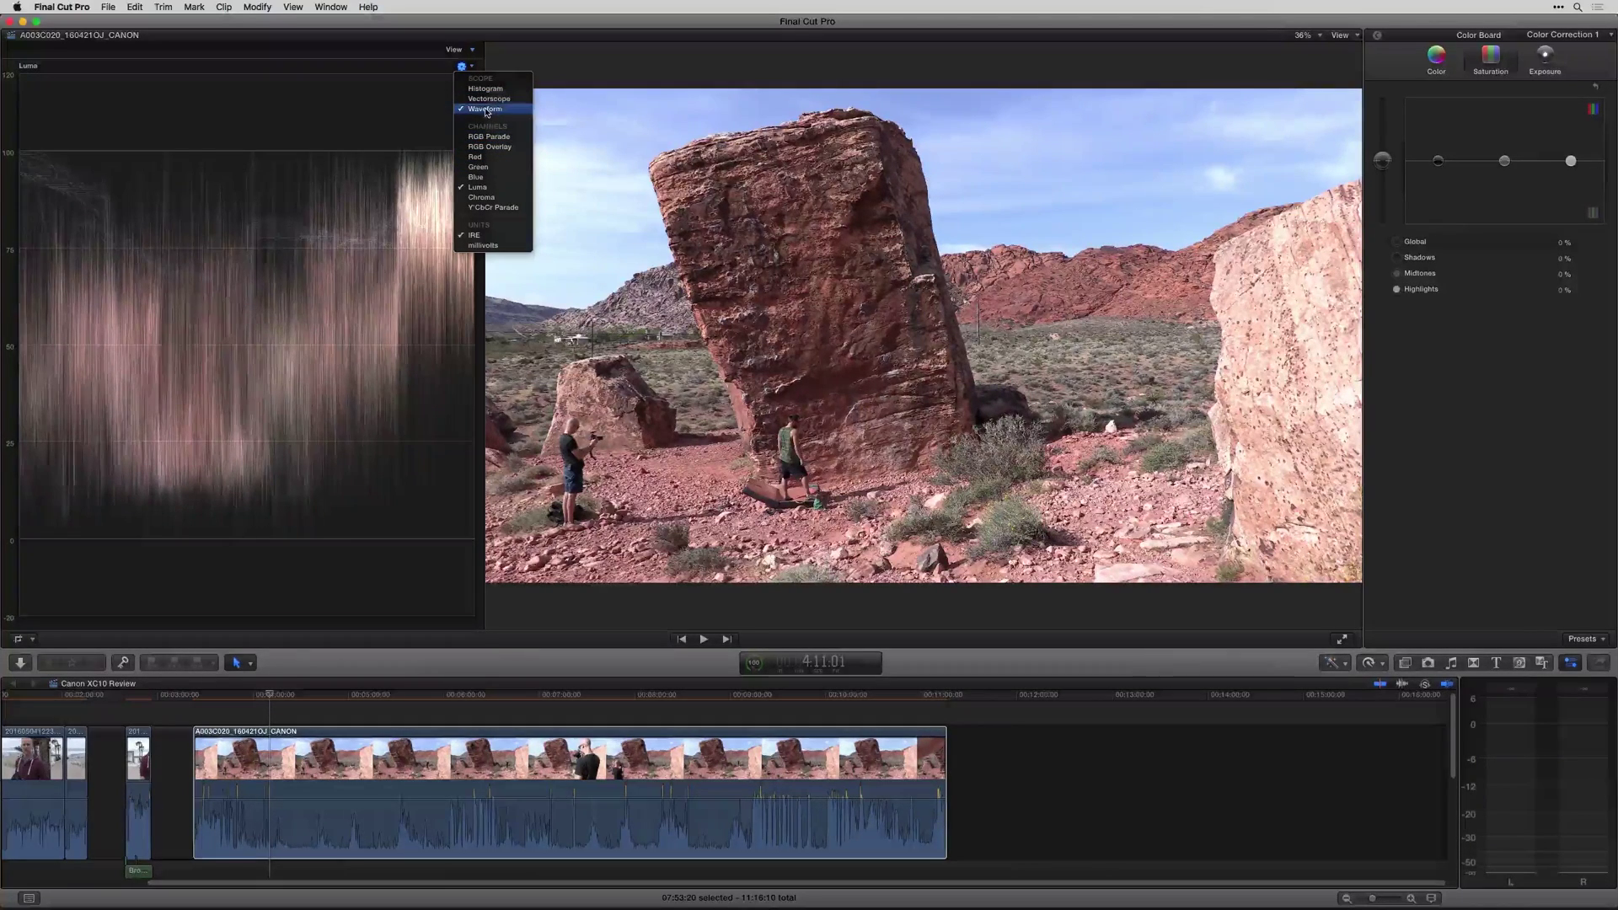
{"action": "left_click", "coordinate": [489, 137]}
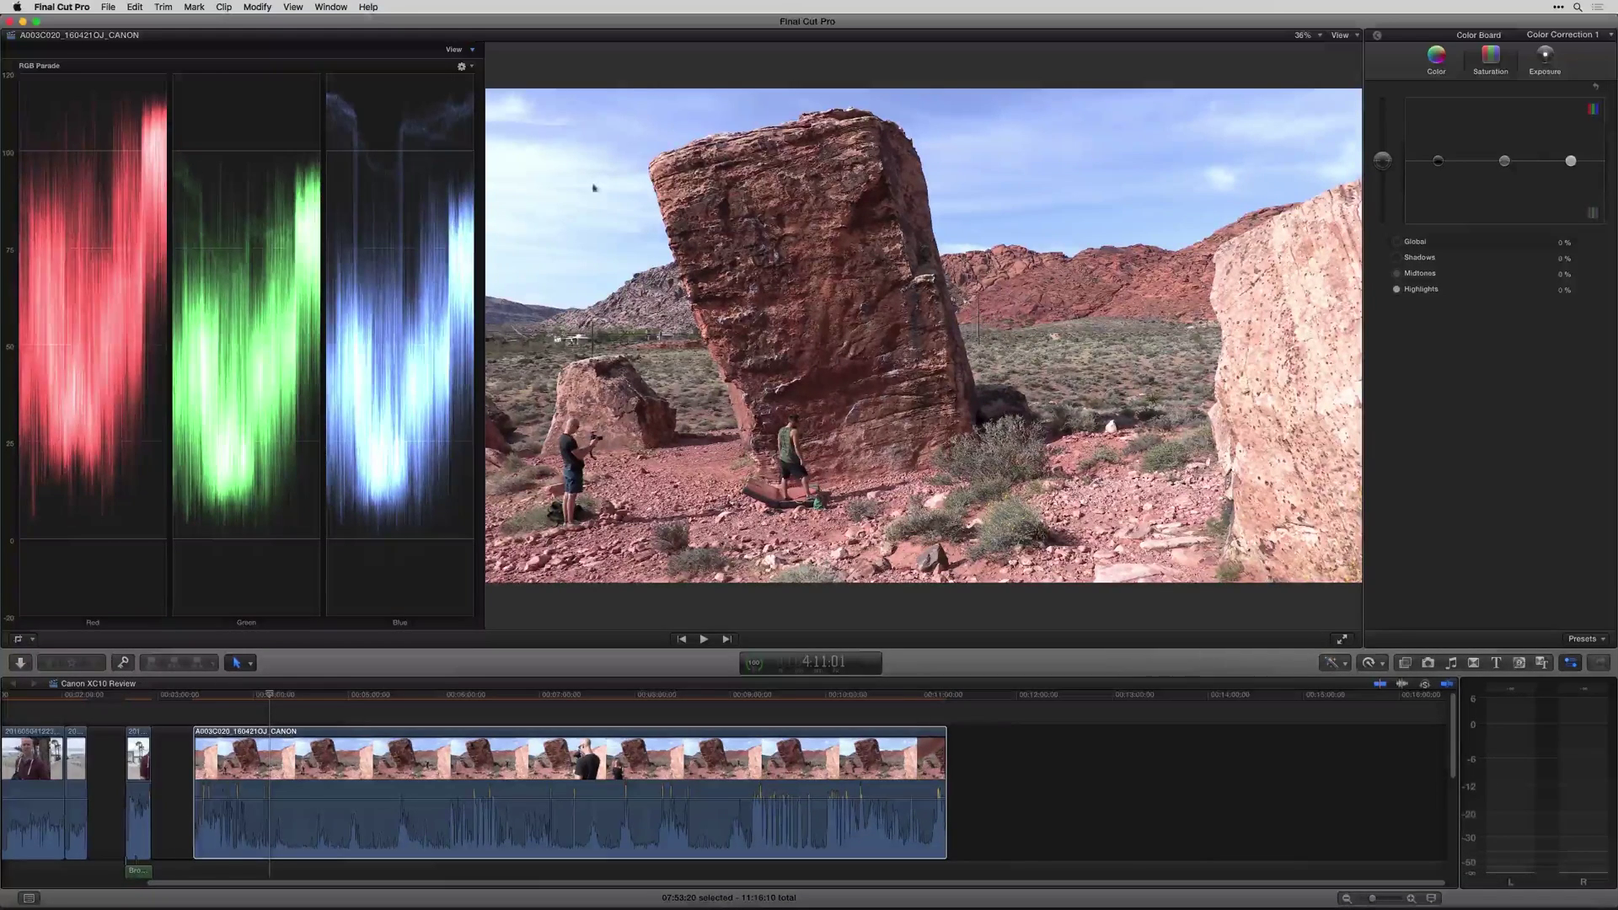
{"action": "left_click", "coordinate": [1437, 59]}
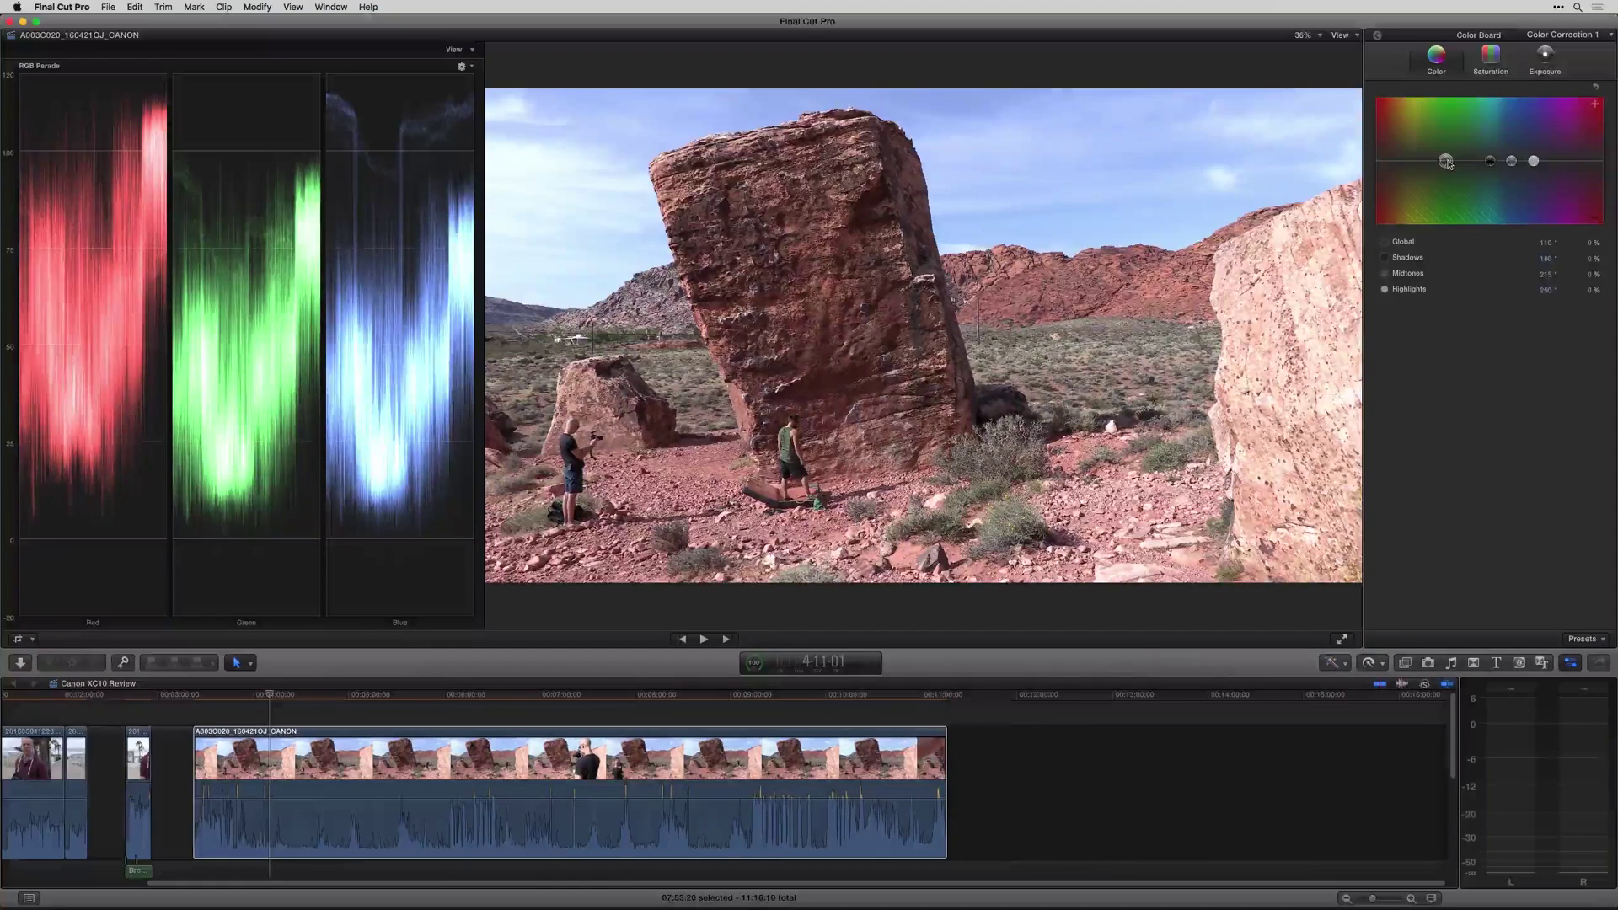
{"action": "left_click", "coordinate": [462, 65]}
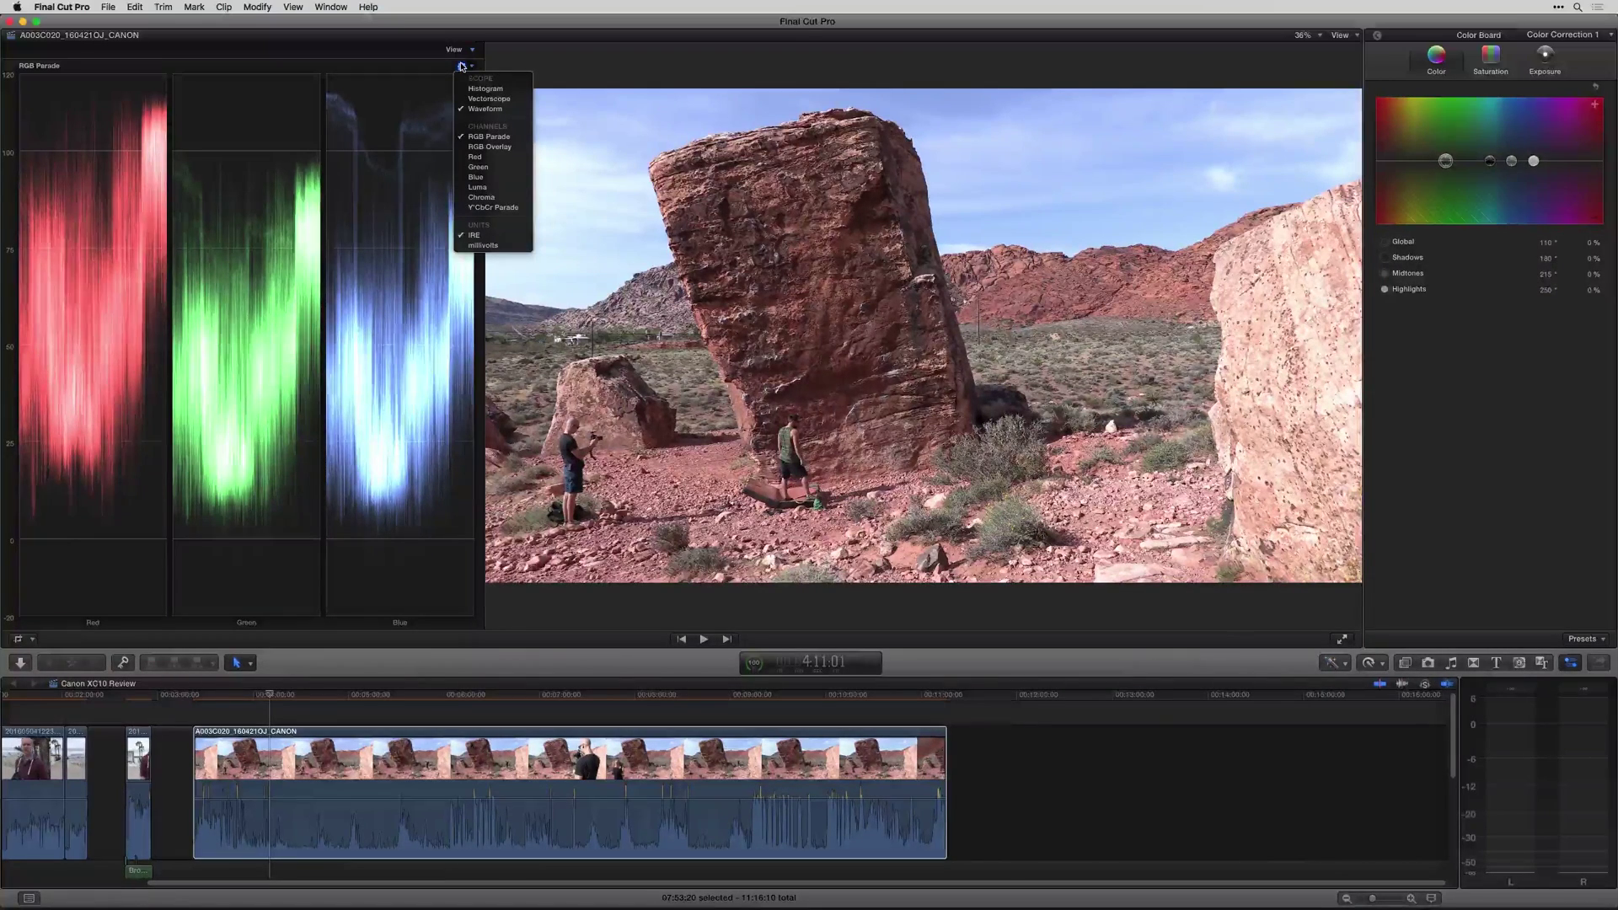
{"action": "left_click", "coordinate": [490, 147]}
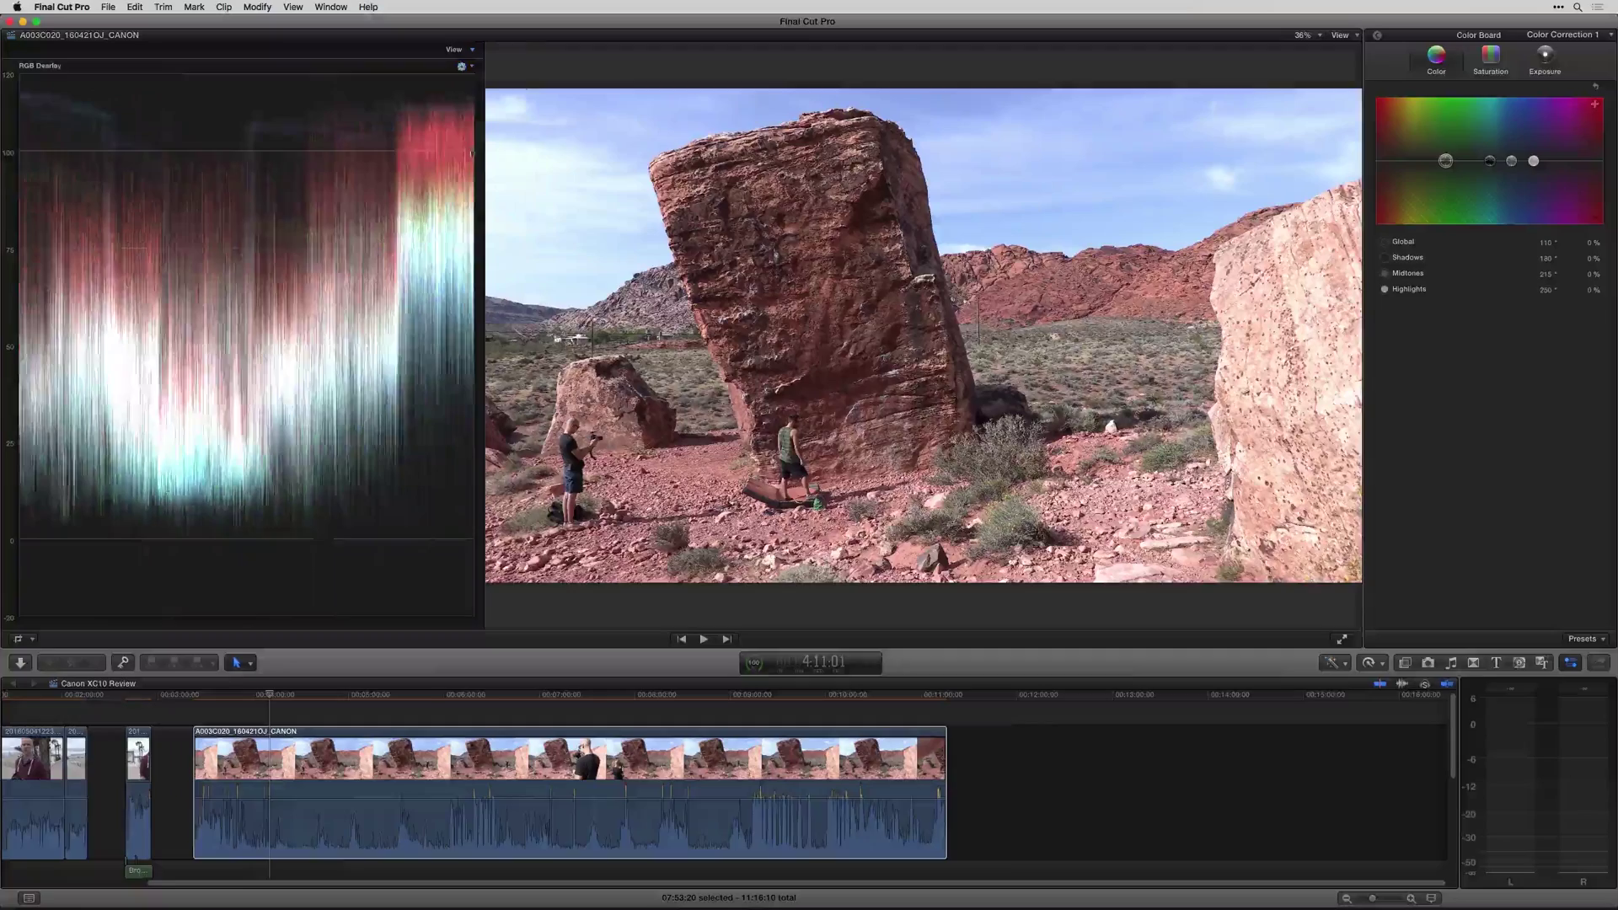
{"action": "left_click", "coordinate": [462, 66]}
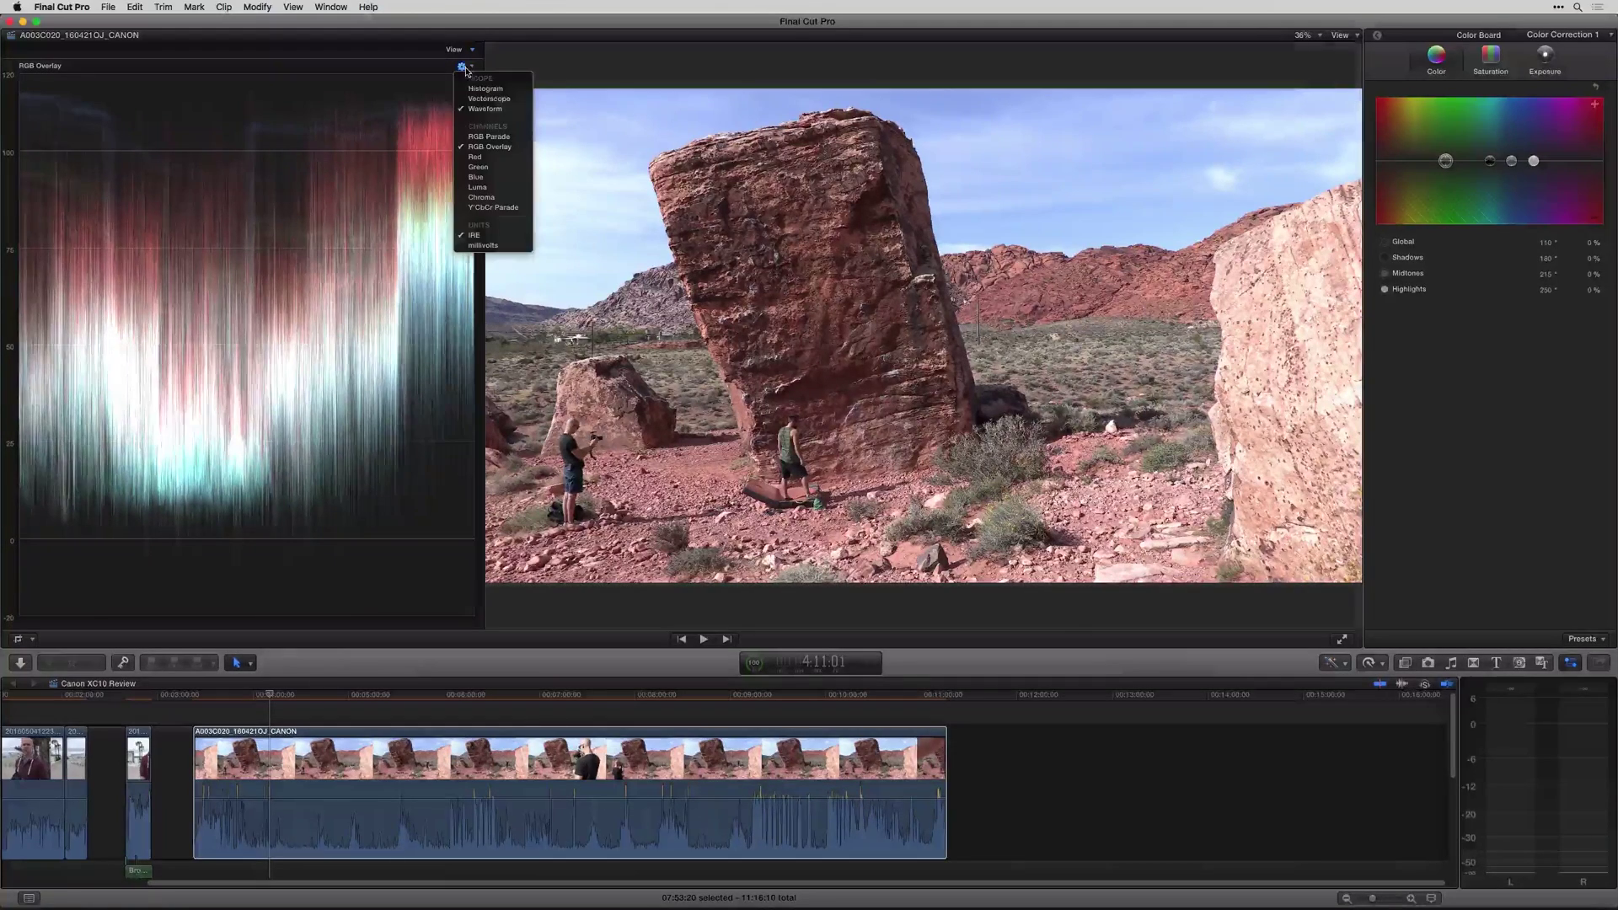
{"action": "left_click", "coordinate": [474, 133]}
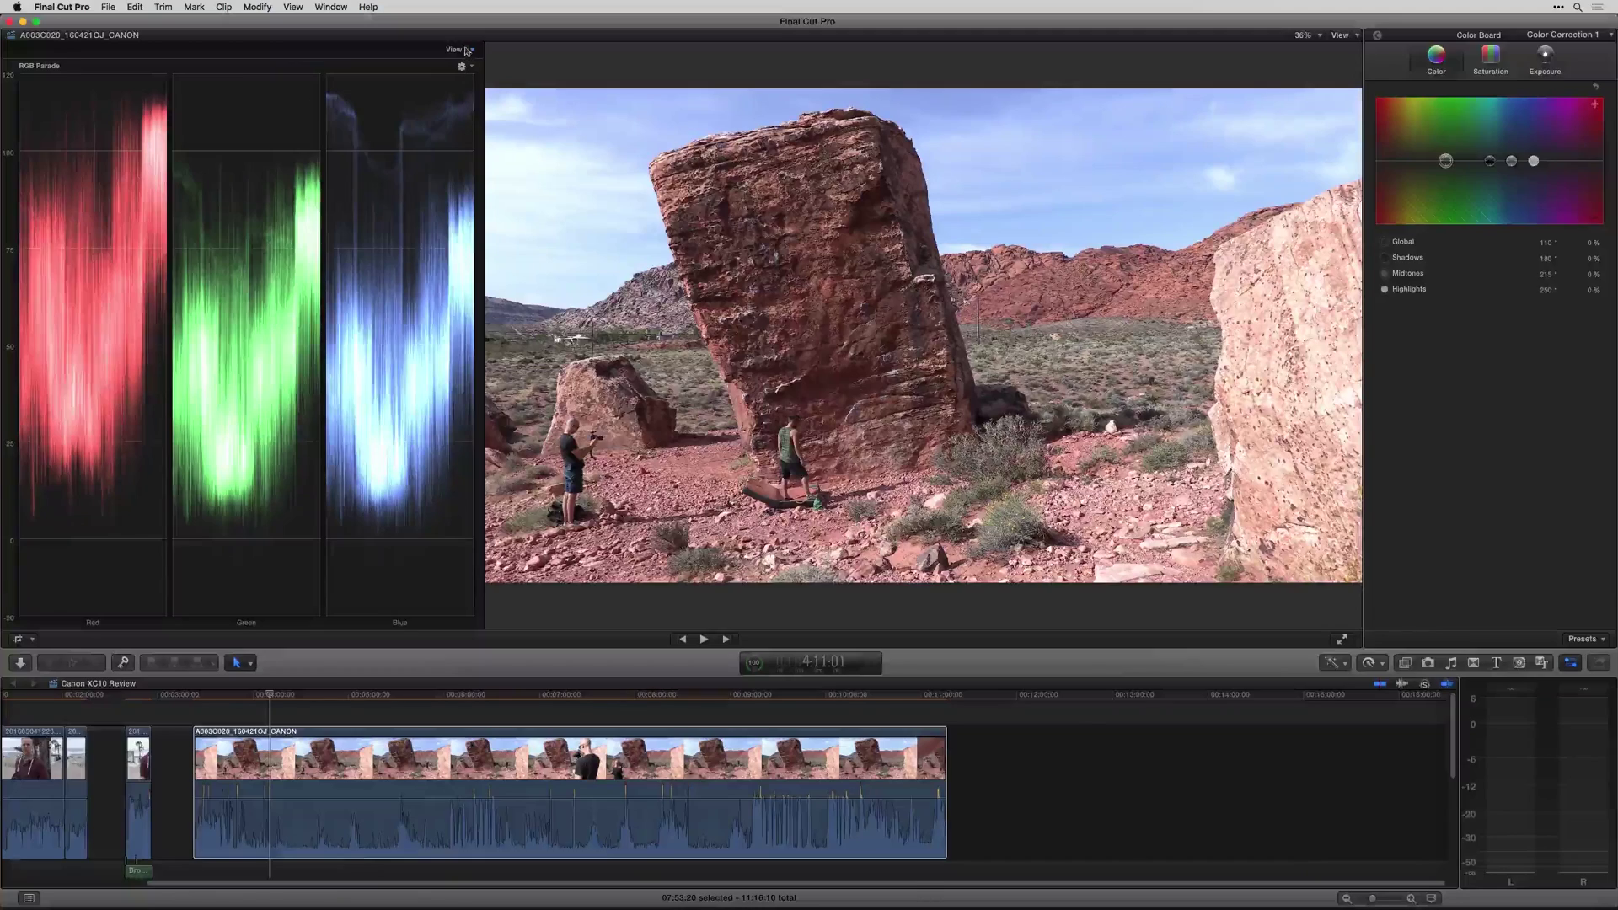
{"action": "left_click", "coordinate": [467, 50]}
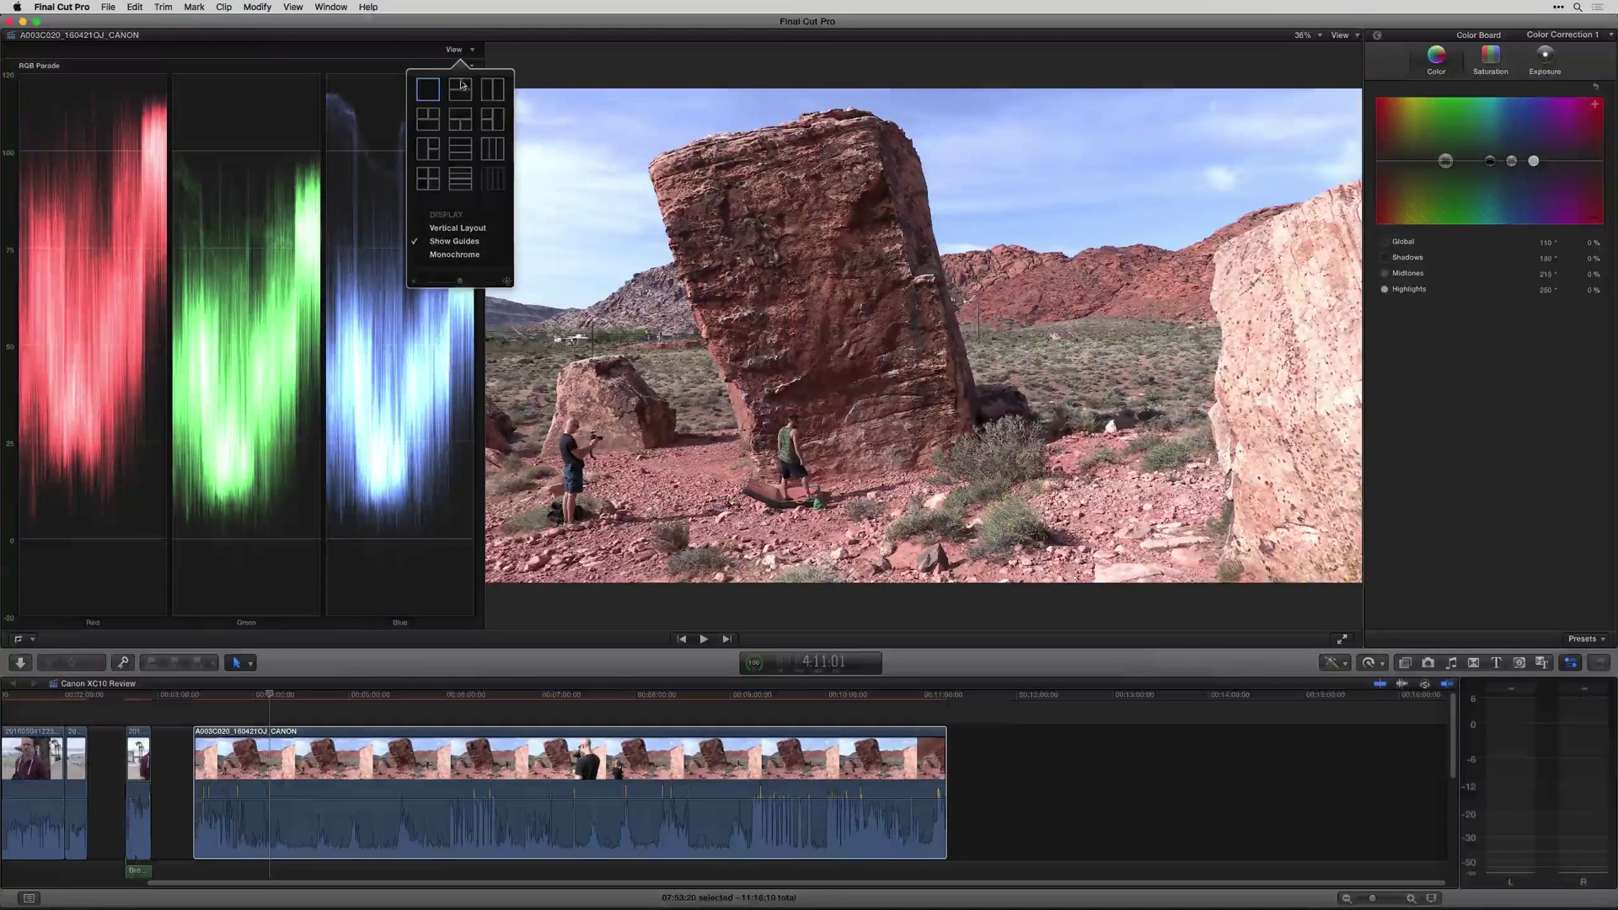
- Show a vectorscope, RGB Overlay histogram and RGB Parade waveform together in a three-pane layout
{"action": "left_click", "coordinate": [434, 125]}
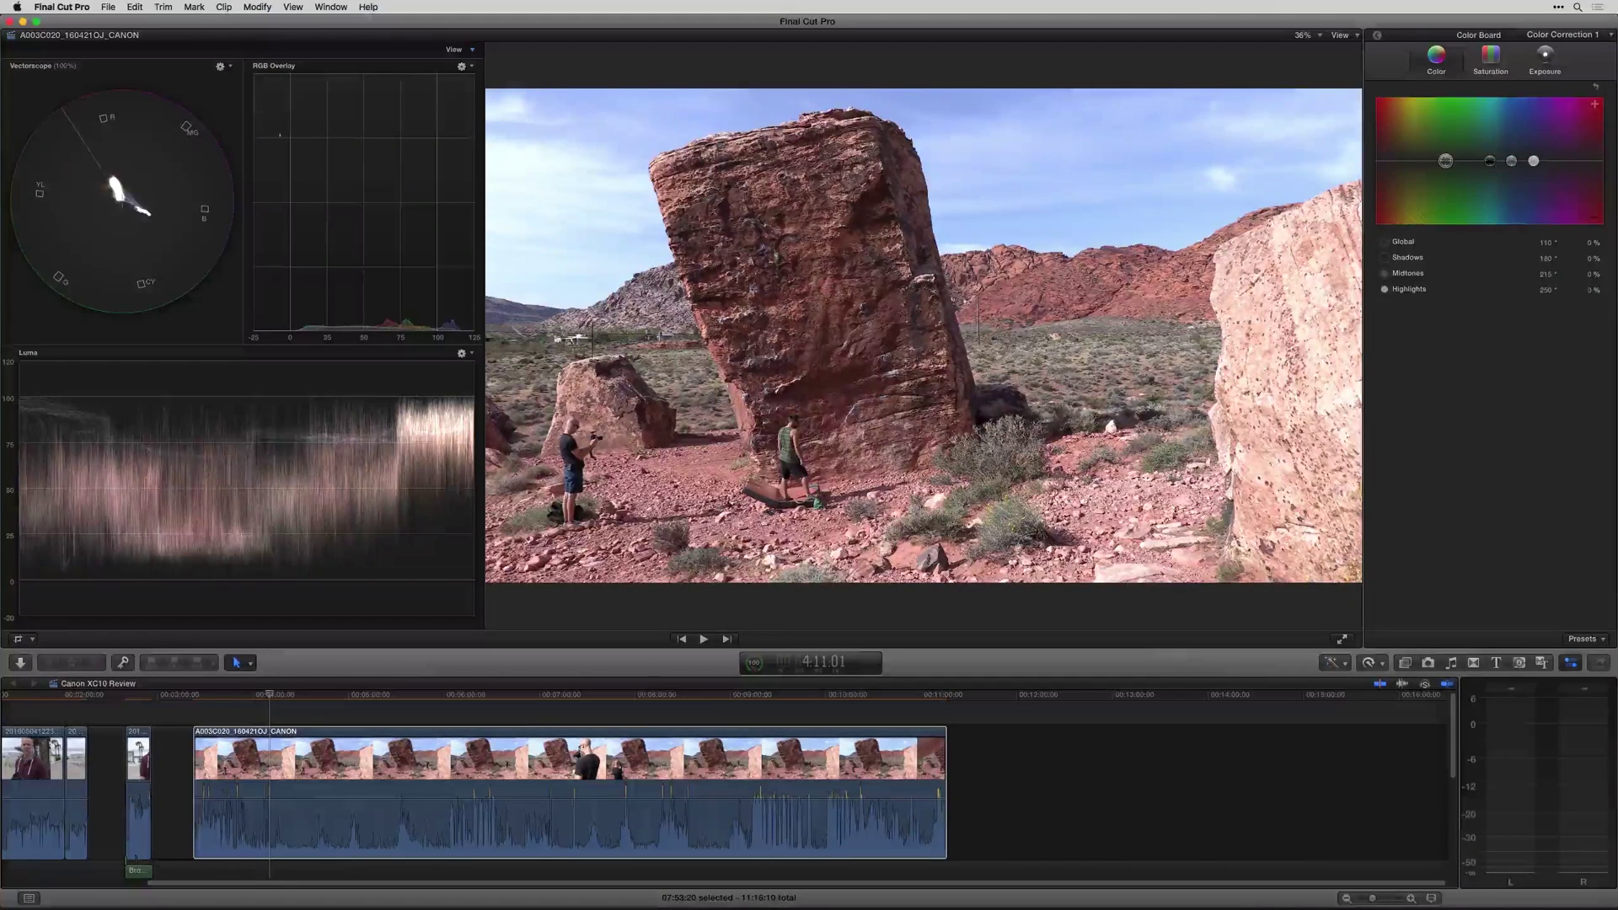
{"action": "left_click", "coordinate": [462, 66]}
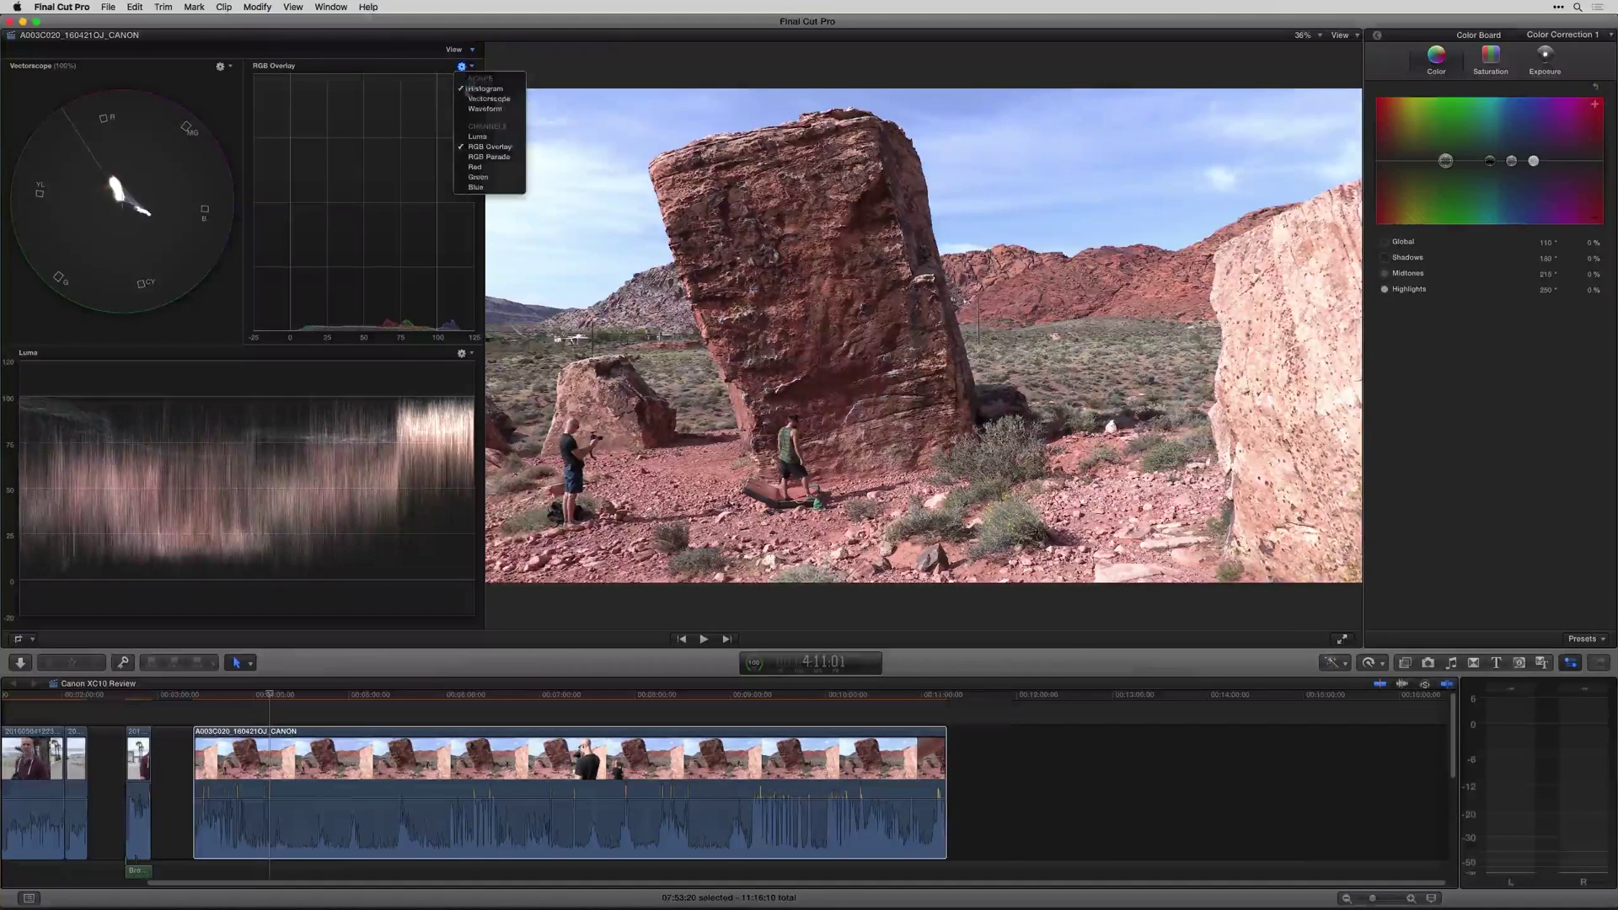
{"action": "left_click", "coordinate": [476, 145]}
{"action": "left_click", "coordinate": [462, 66]}
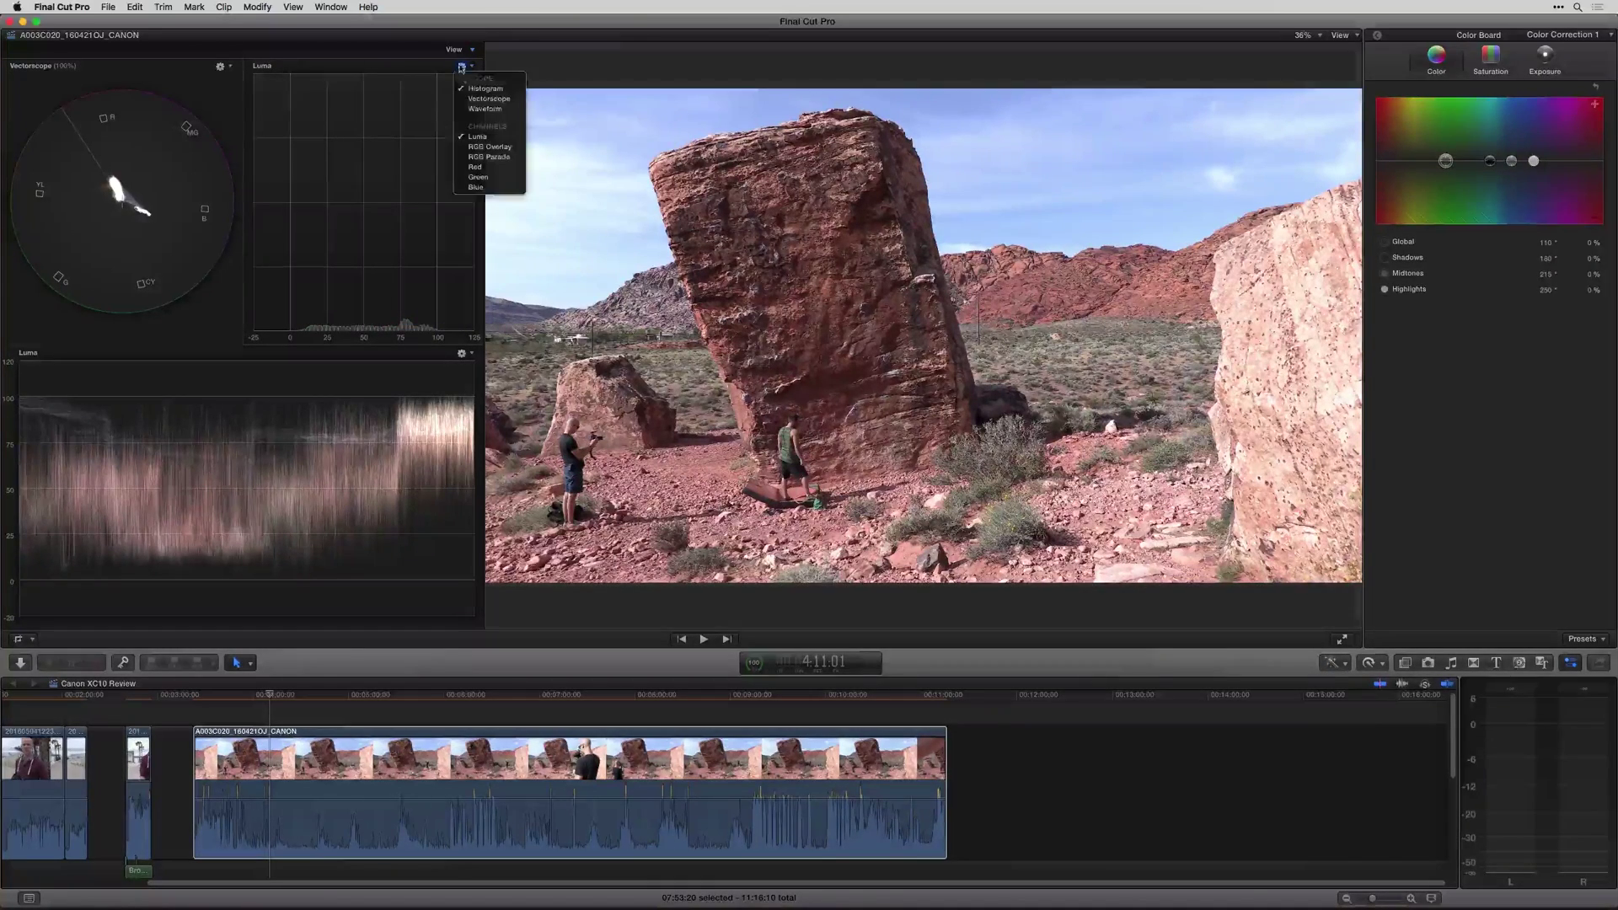
{"action": "left_click", "coordinate": [483, 151]}
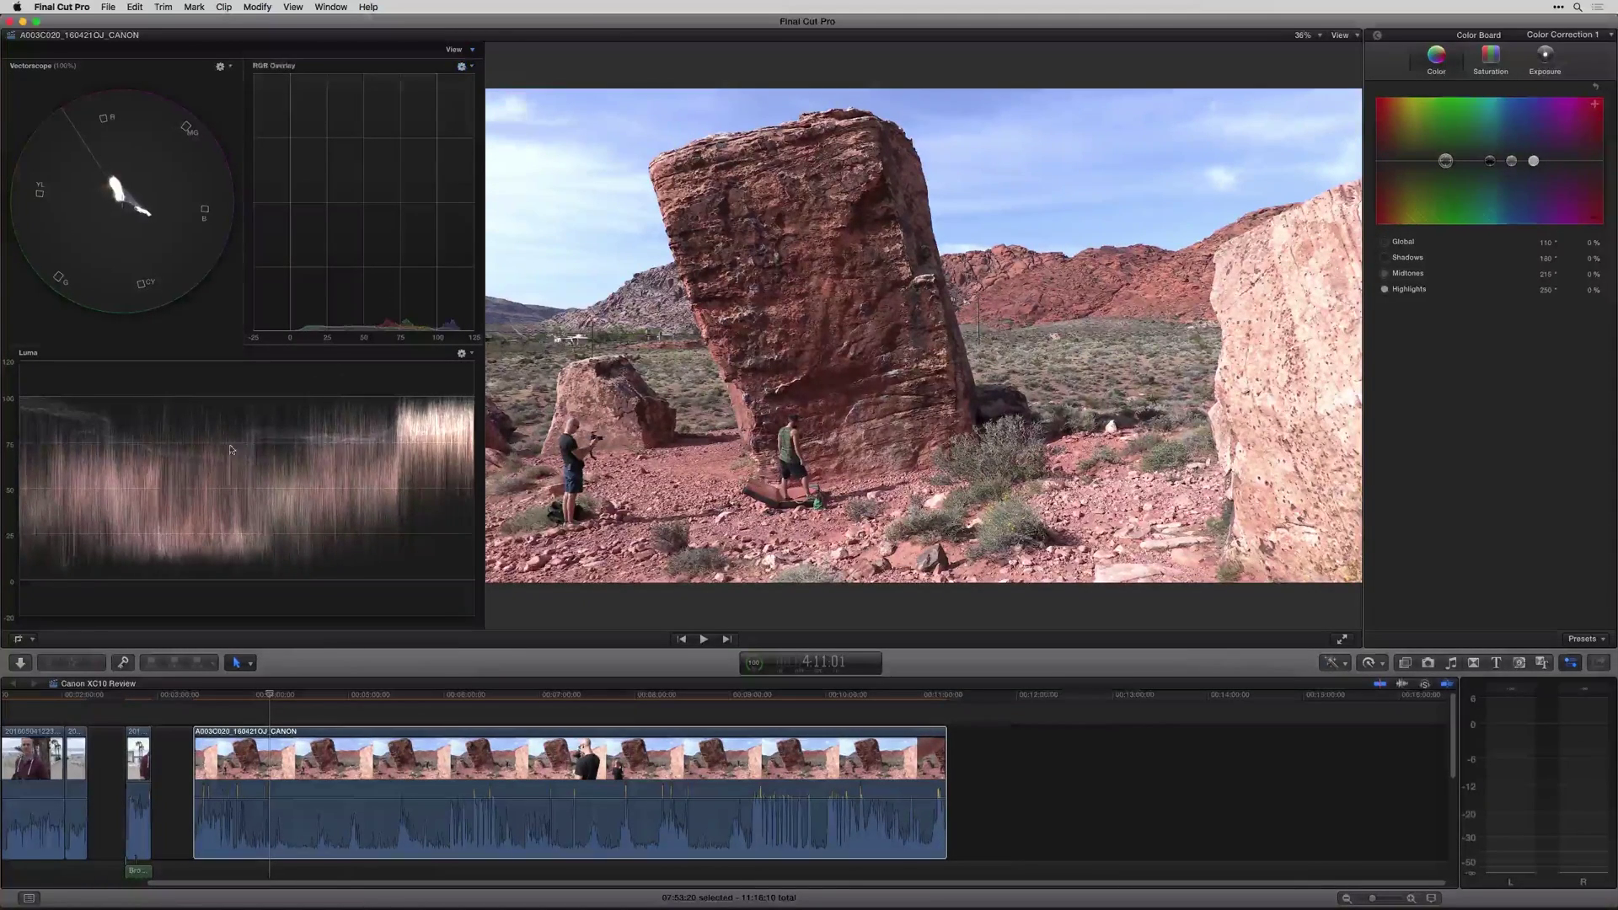
{"action": "left_click", "coordinate": [462, 353]}
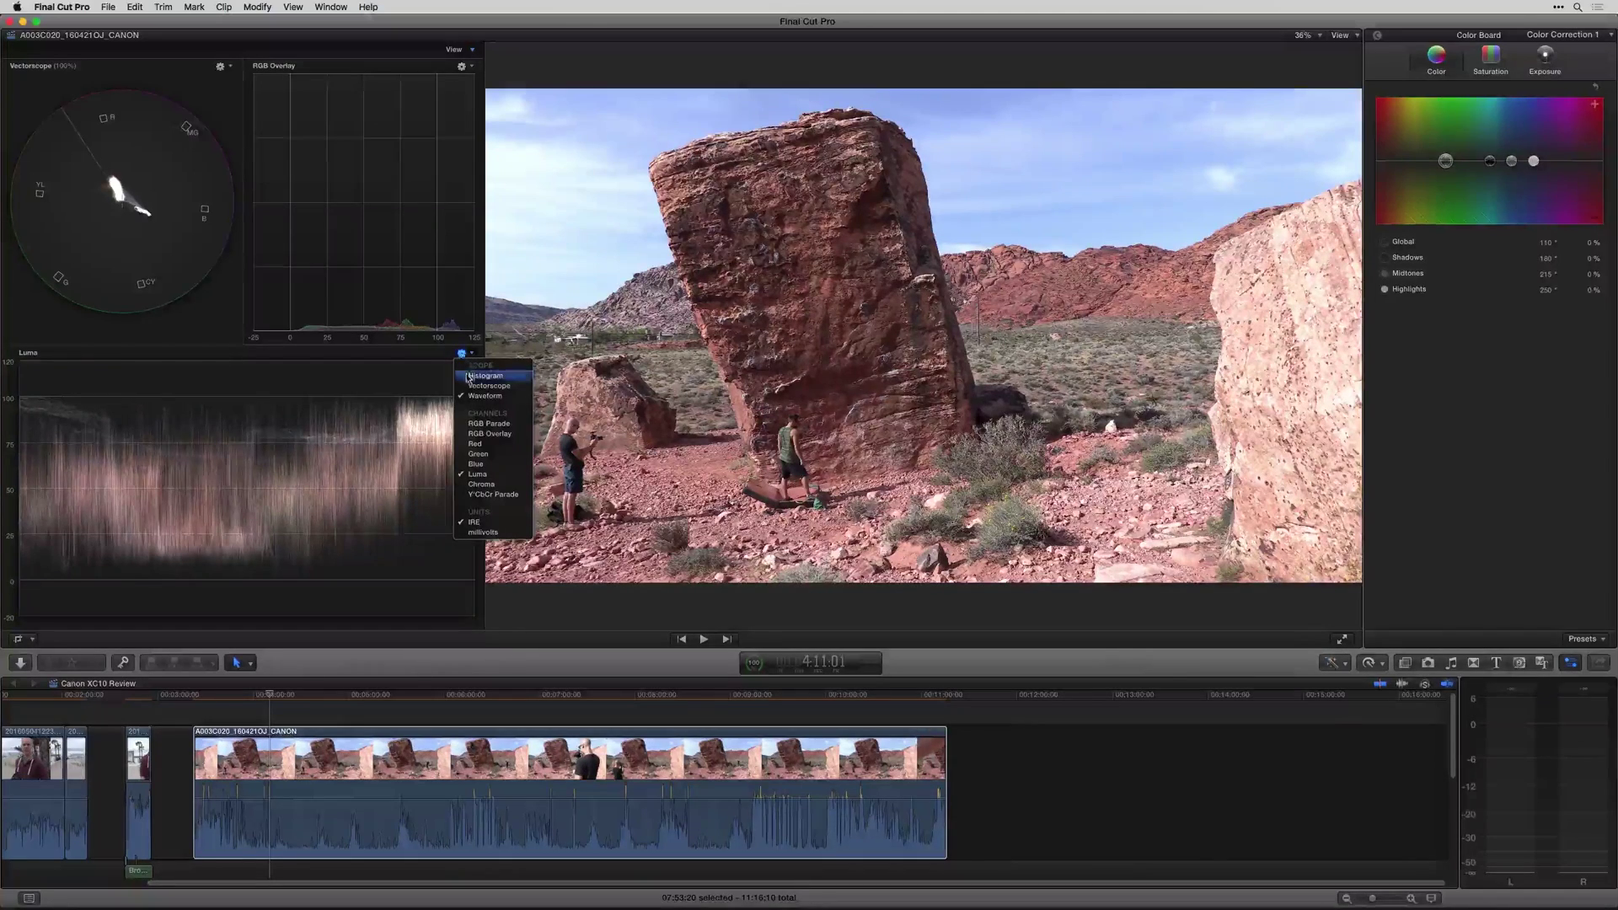
{"action": "left_click", "coordinate": [472, 424]}
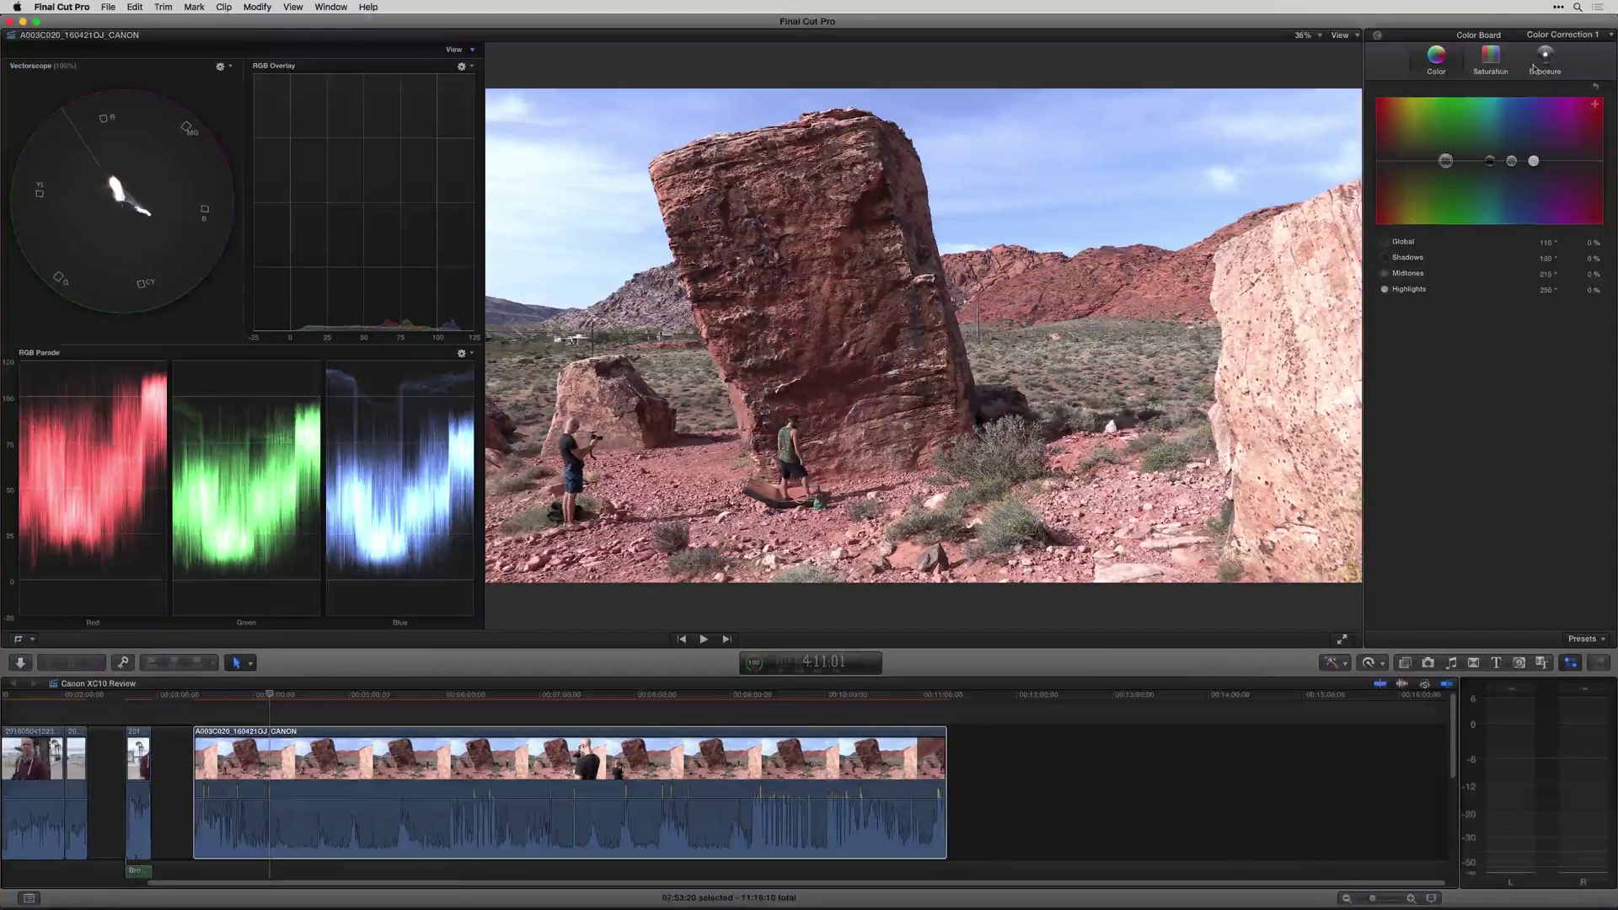
{"action": "left_click", "coordinate": [1380, 39]}
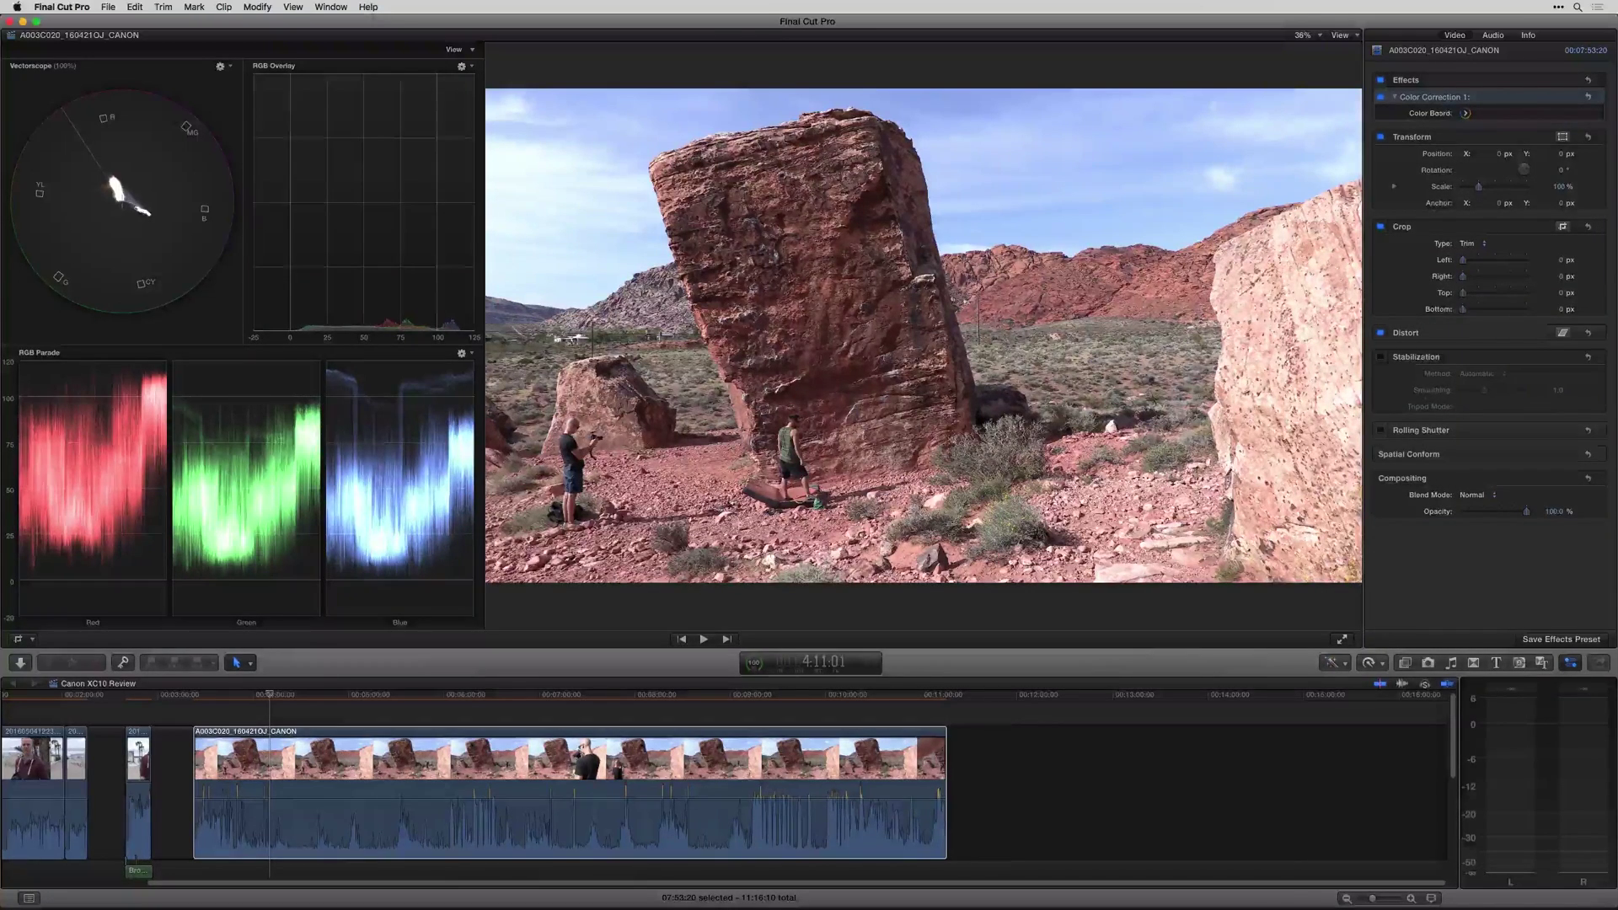
{"action": "left_click", "coordinate": [1346, 665]}
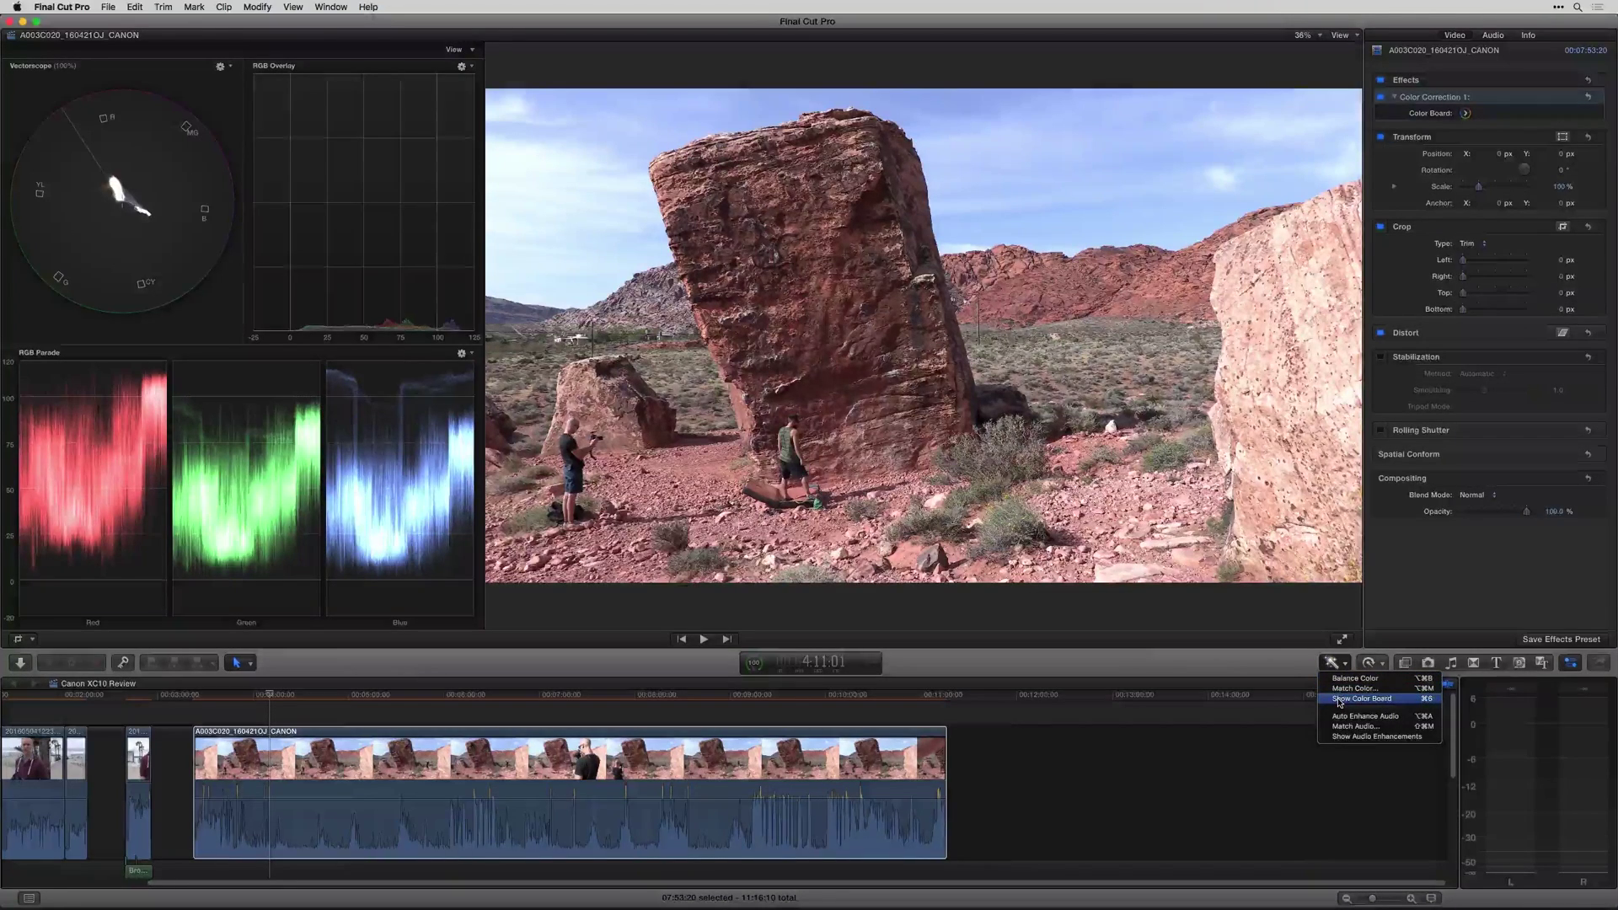
{"action": "left_click", "coordinate": [1341, 703]}
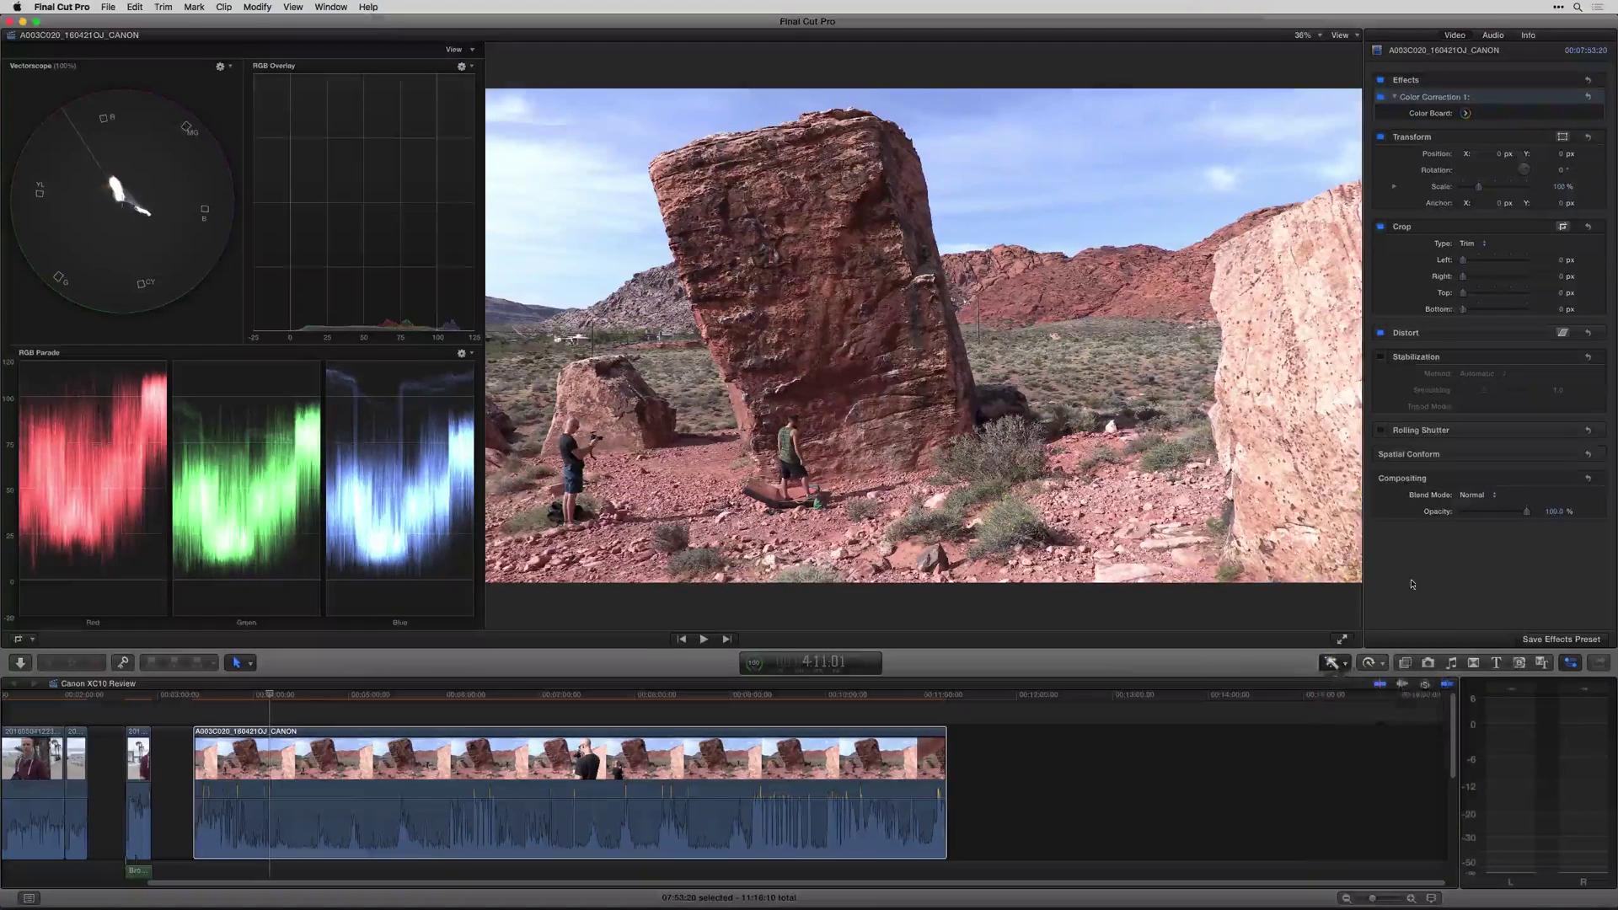
{"action": "left_click", "coordinate": [1467, 113]}
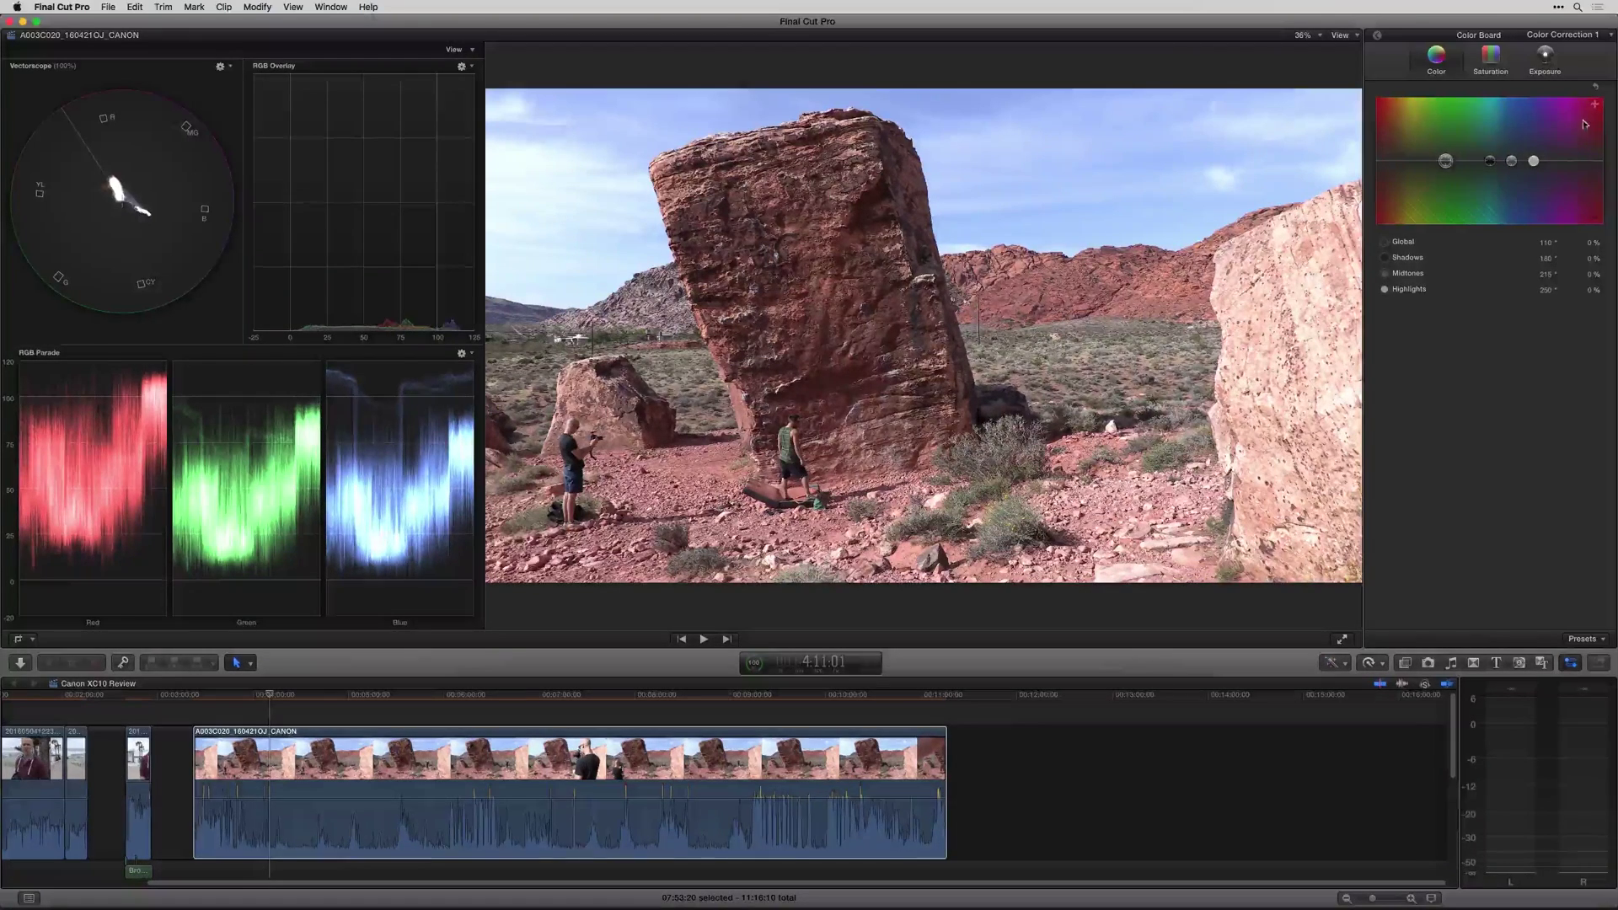
- Tint the Global range slightly toward yellow, about 15% warm, and the Shadows toward blue
{"action": "left_click", "coordinate": [1446, 161]}
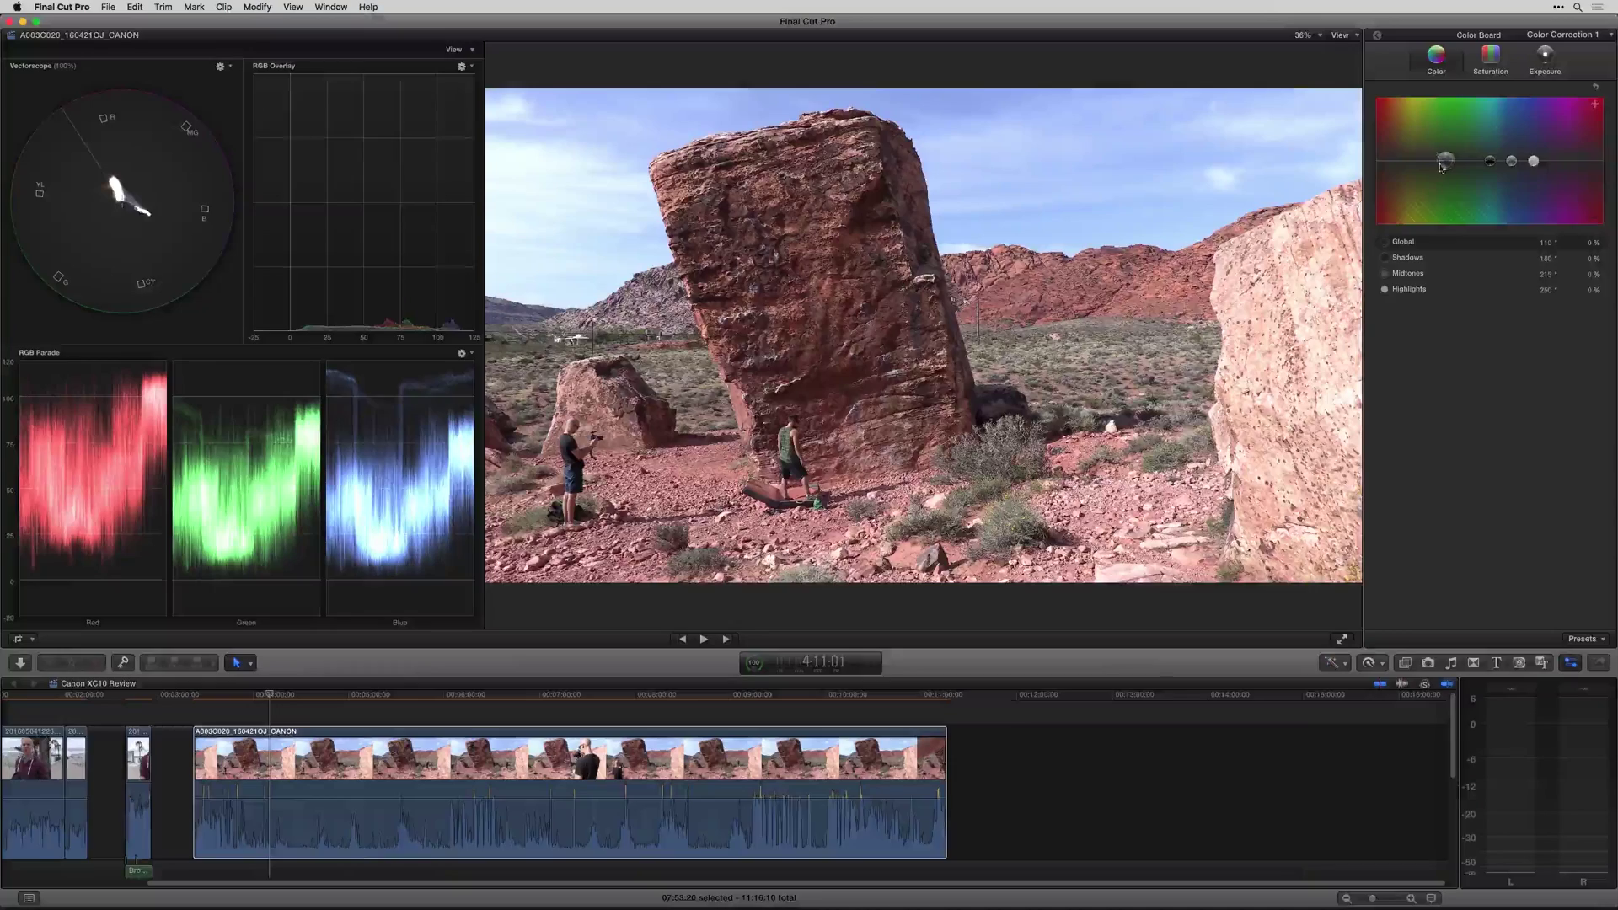
{"action": "left_click_drag", "start_coordinate": [1448, 164], "coordinate": [1448, 146]}
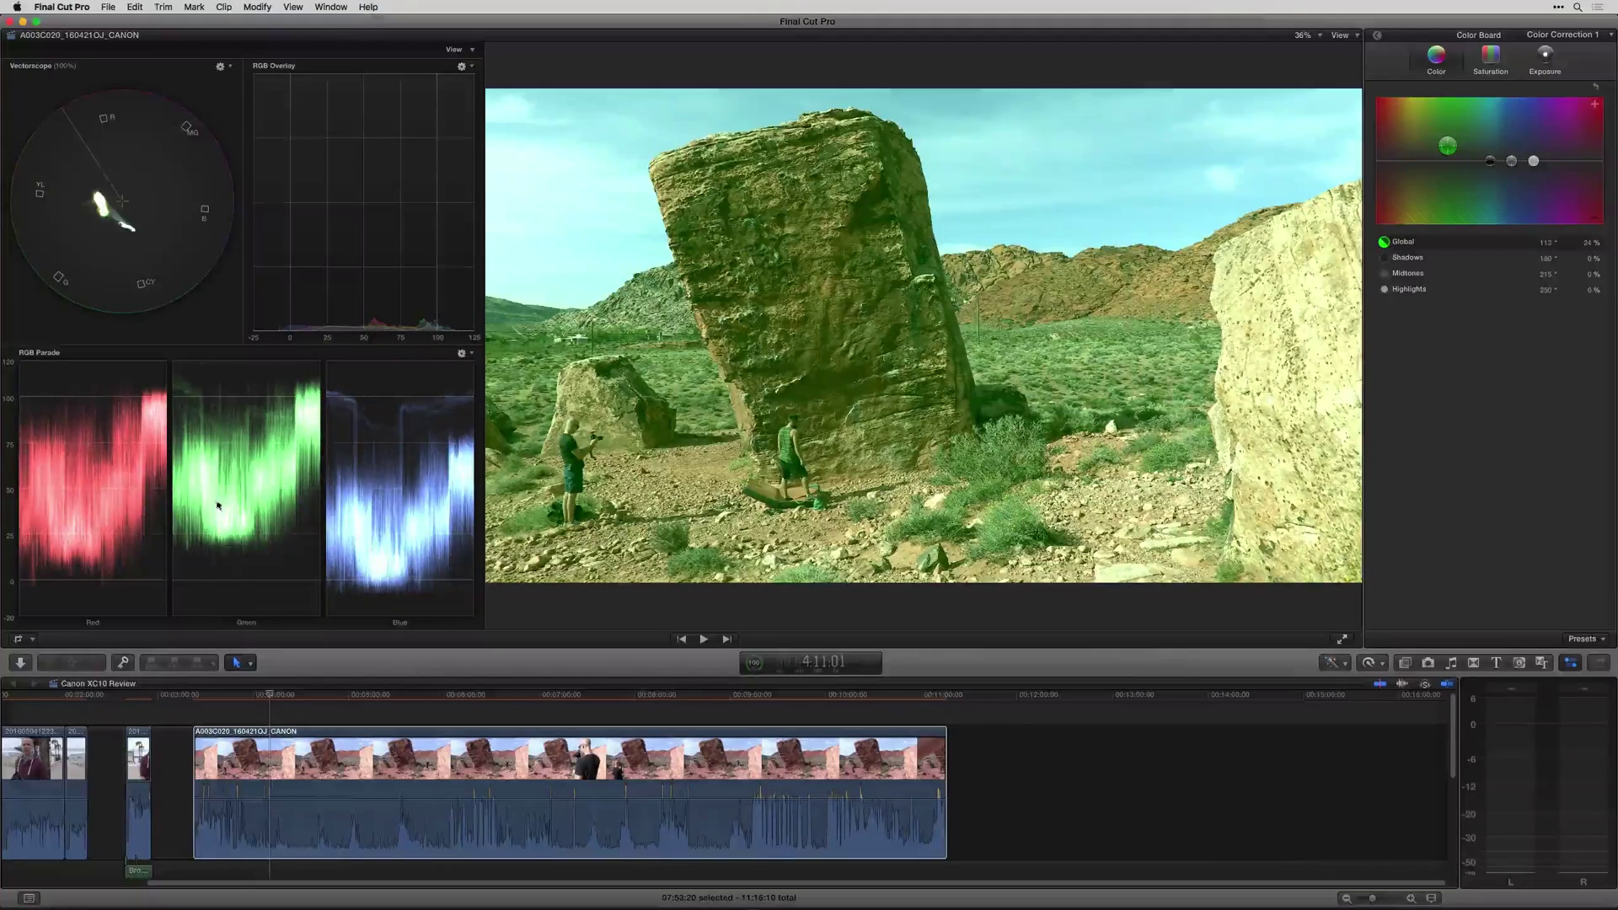
{"action": "left_click_drag", "start_coordinate": [1448, 145], "coordinate": [1448, 172]}
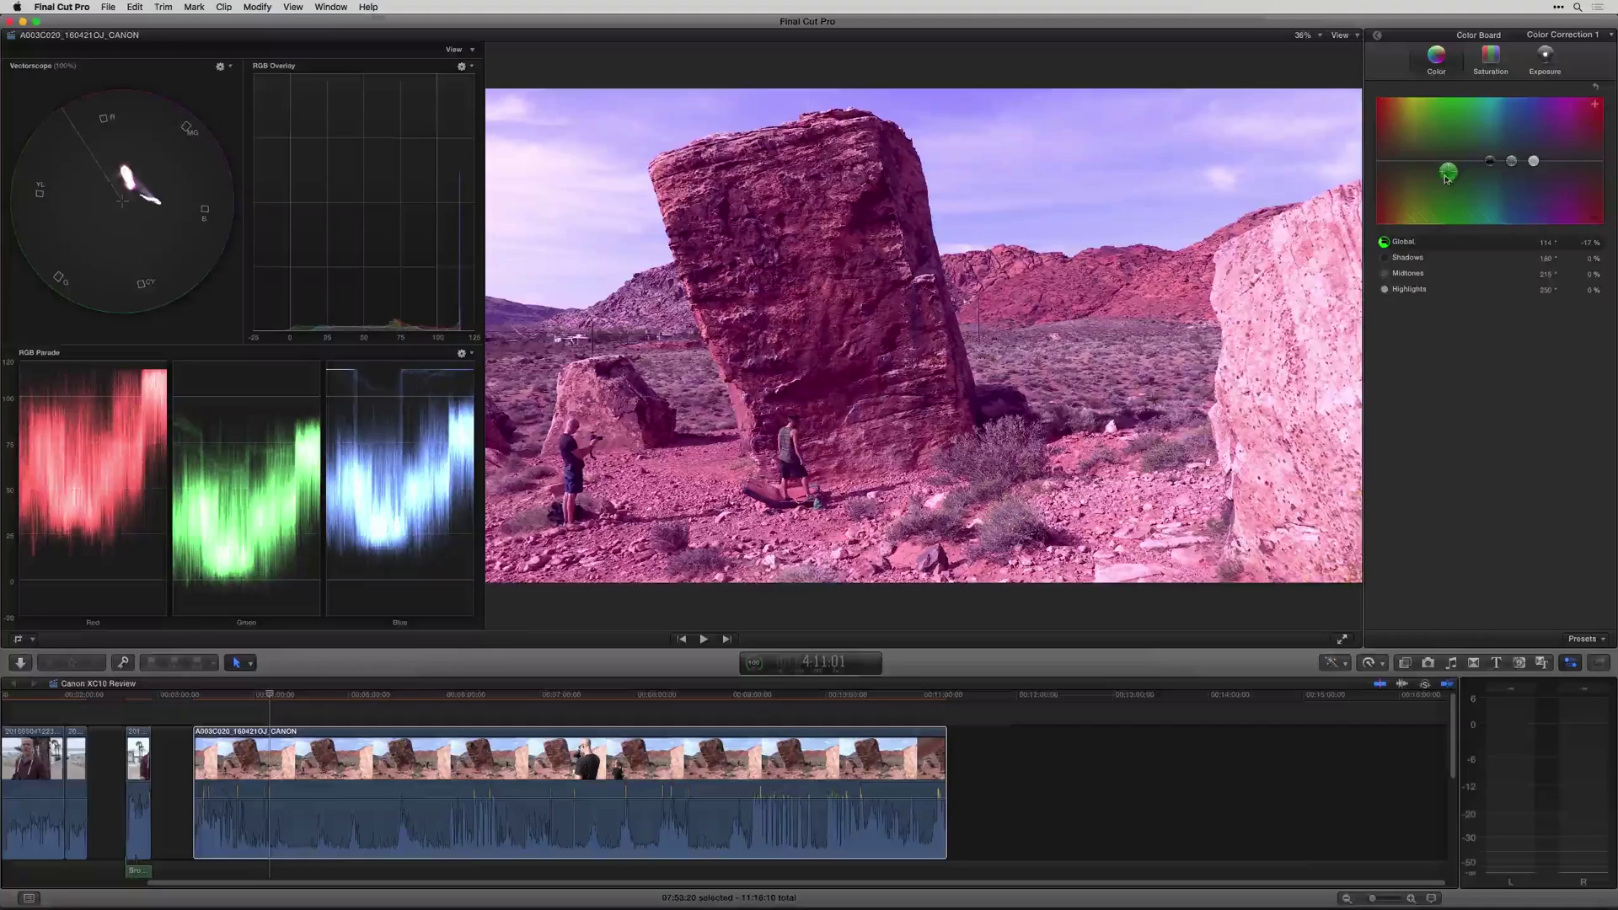
{"action": "left_click_drag", "start_coordinate": [1448, 179], "coordinate": [1523, 154]}
{"action": "left_click_drag", "start_coordinate": [1416, 156], "coordinate": [1417, 154]}
{"action": "left_click_drag", "start_coordinate": [1521, 156], "coordinate": [1522, 150]}
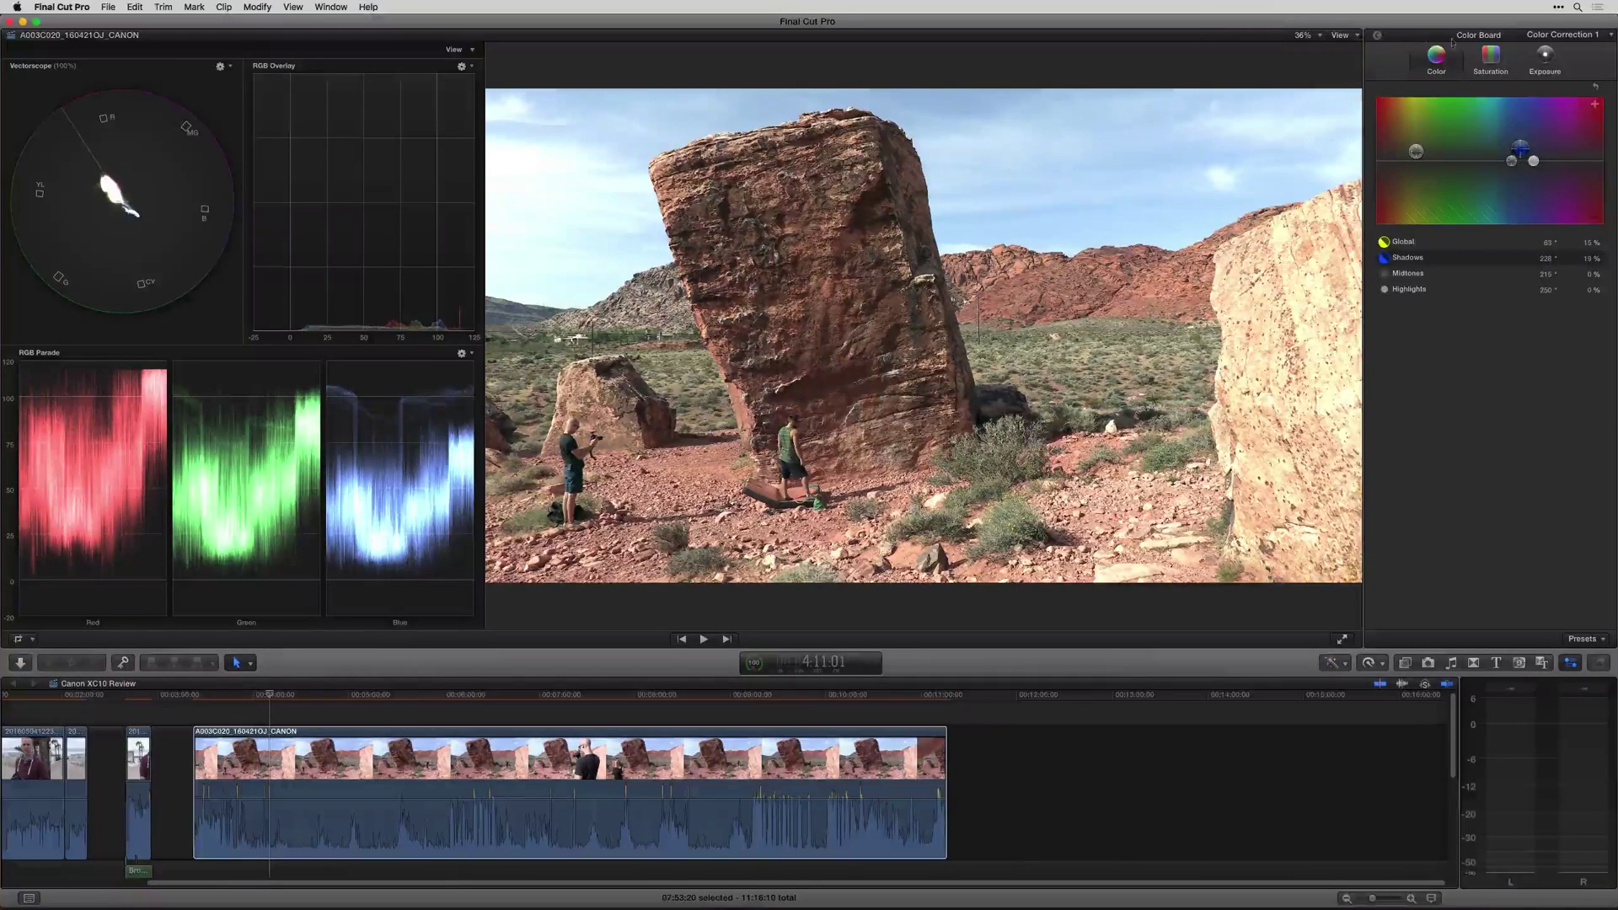
- Toggle Color Correction 1 off and on repeatedly to compare against the original footage
{"action": "left_click", "coordinate": [1379, 40]}
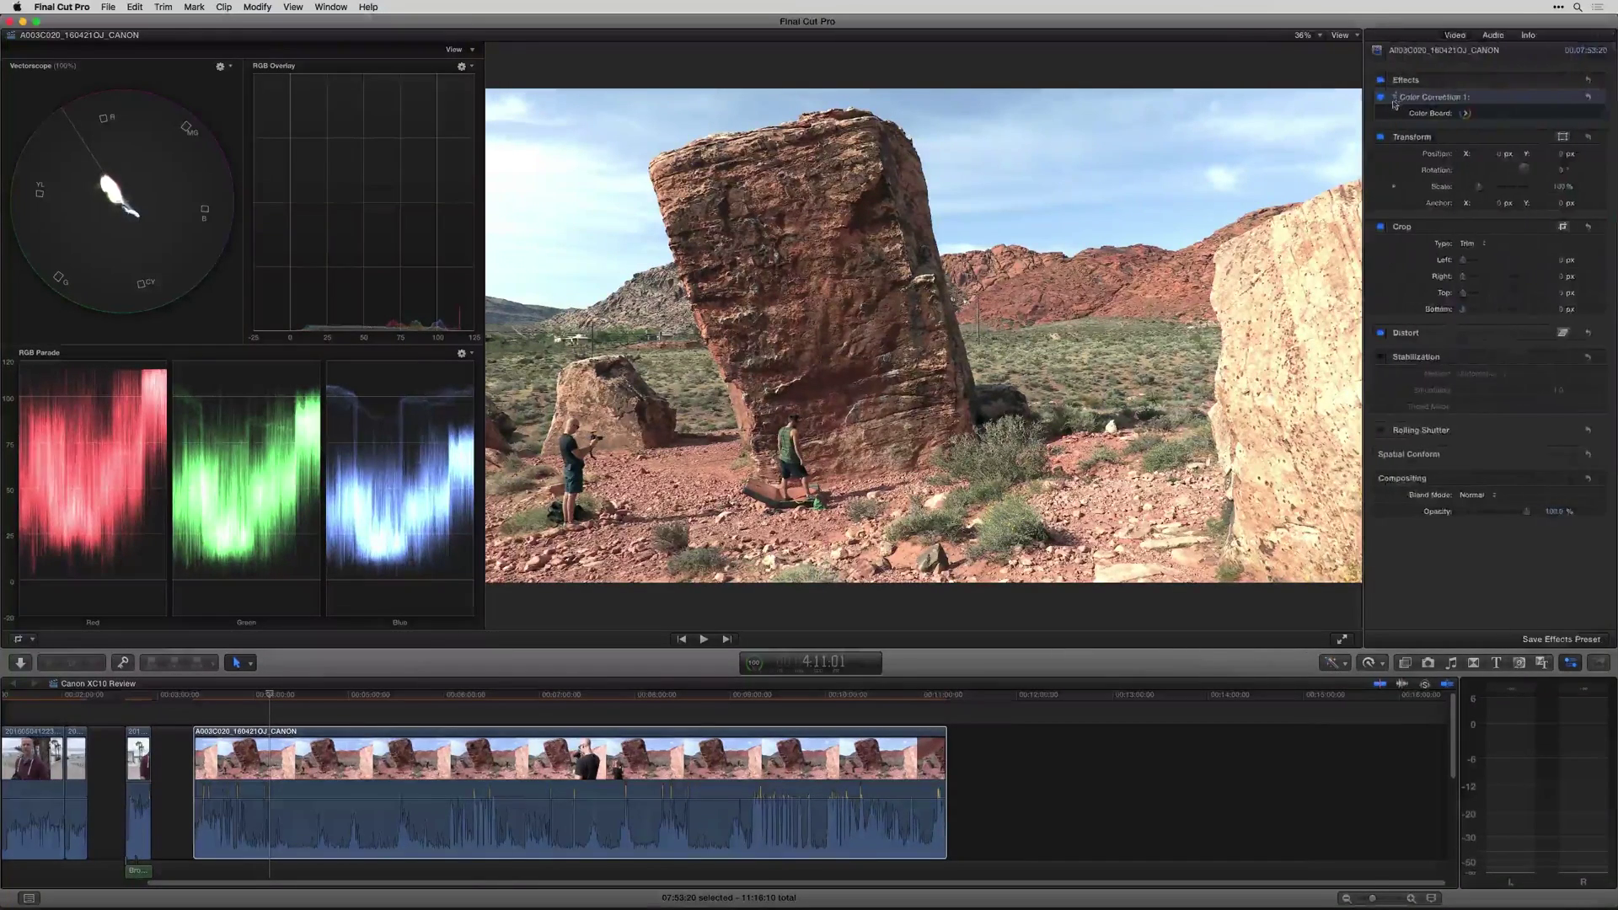
{"action": "left_click", "coordinate": [1383, 97]}
{"action": "left_click", "coordinate": [1381, 97]}
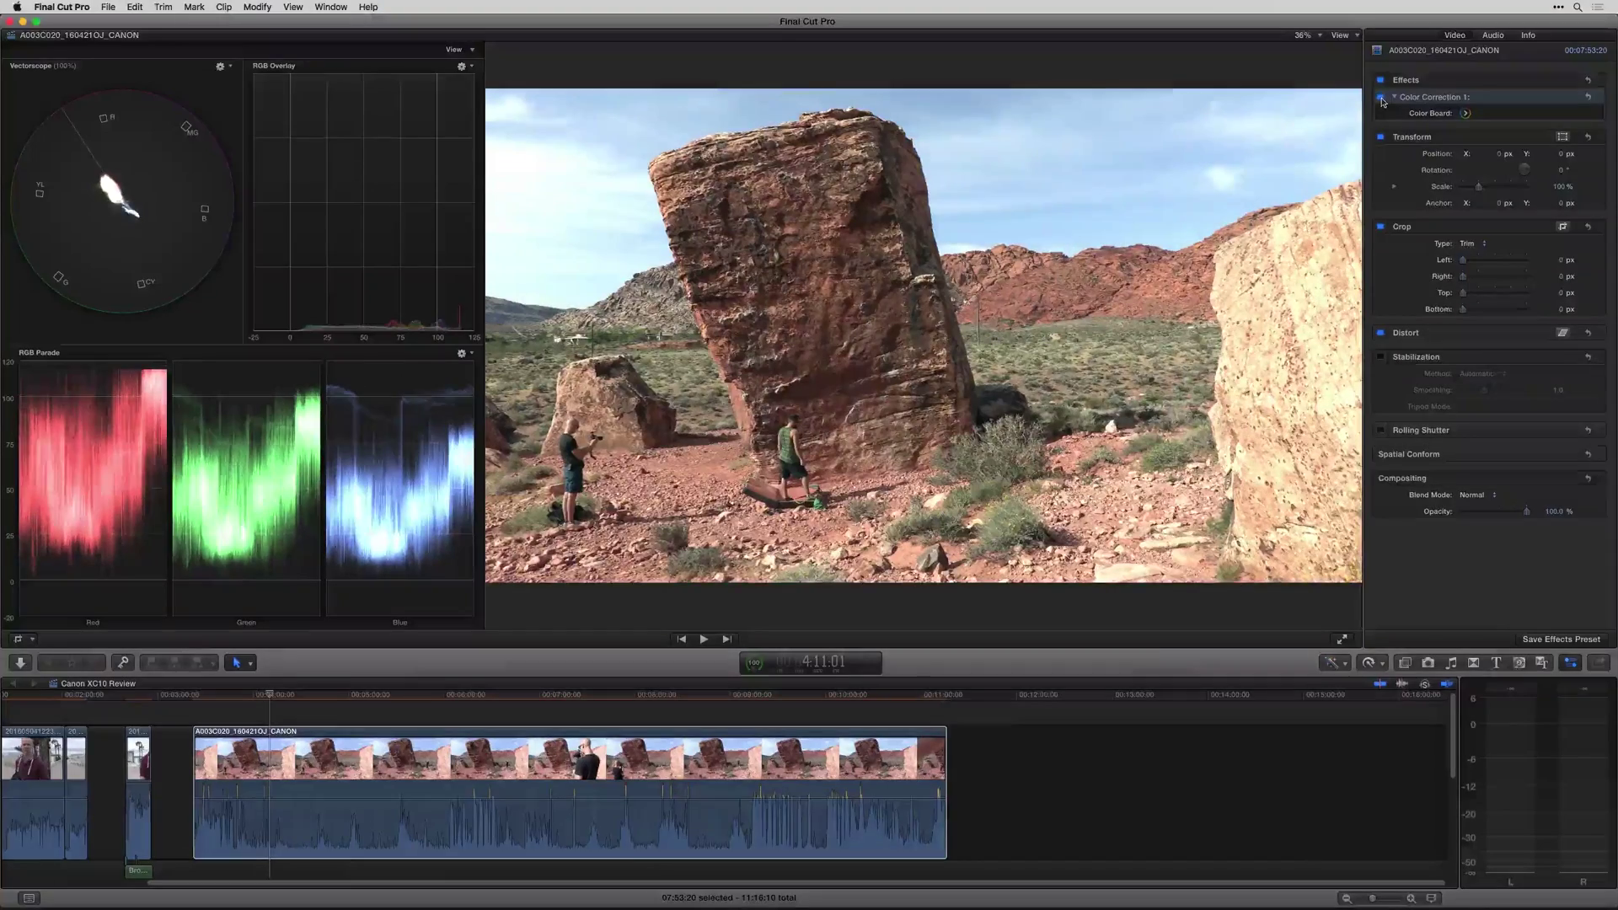
{"action": "left_click", "coordinate": [1381, 98]}
{"action": "left_click", "coordinate": [1382, 97]}
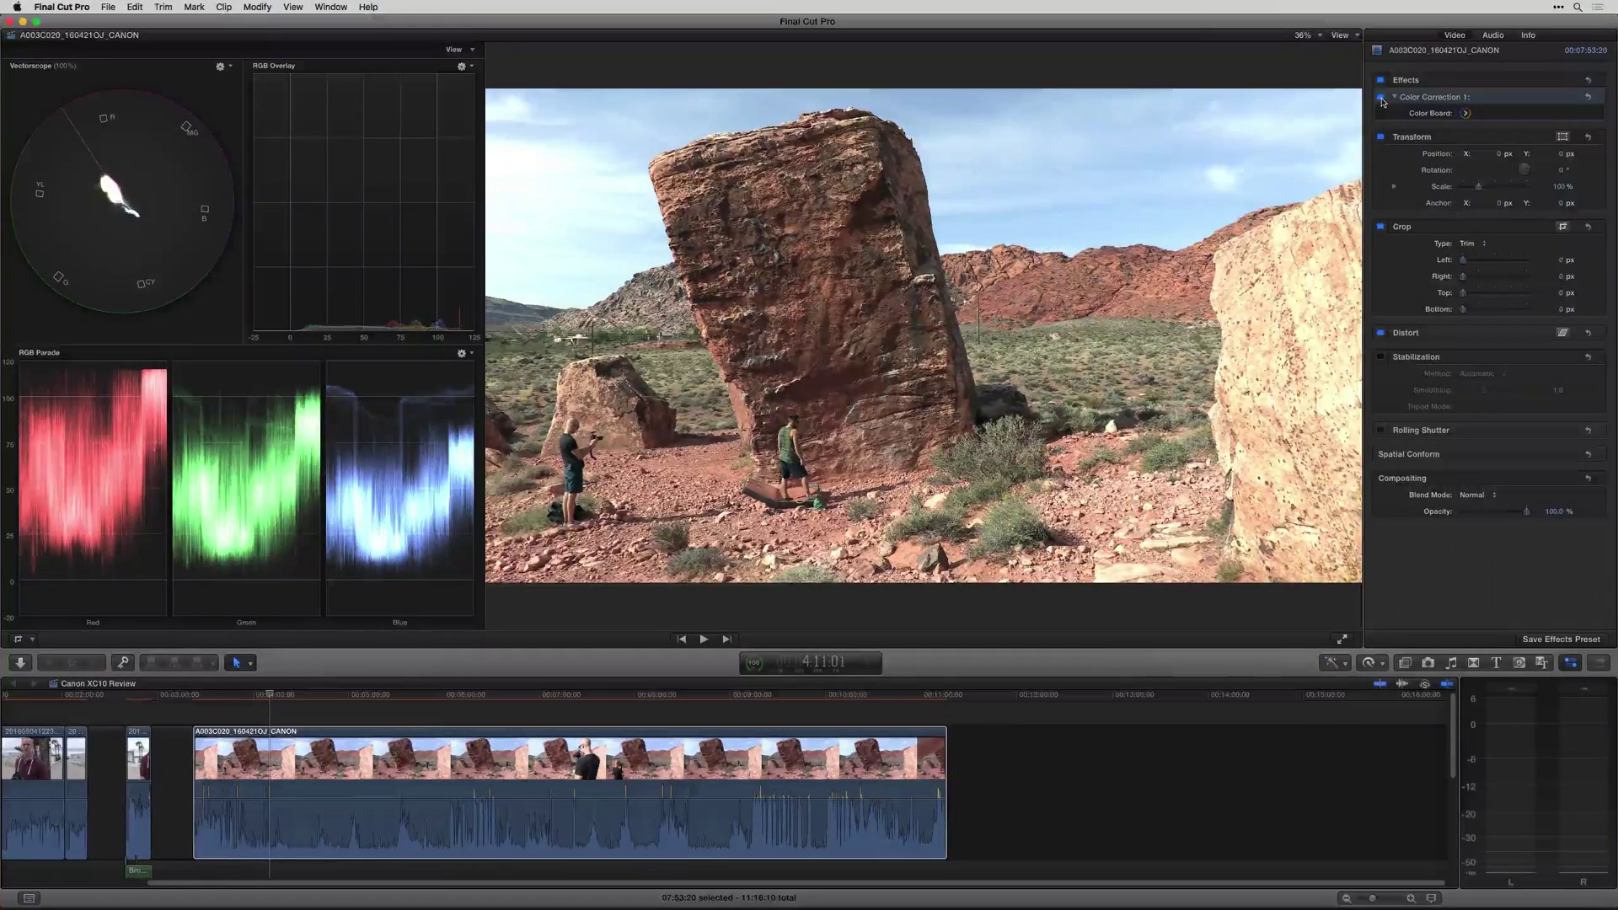
{"action": "left_click", "coordinate": [1382, 98]}
{"action": "left_click", "coordinate": [1381, 98]}
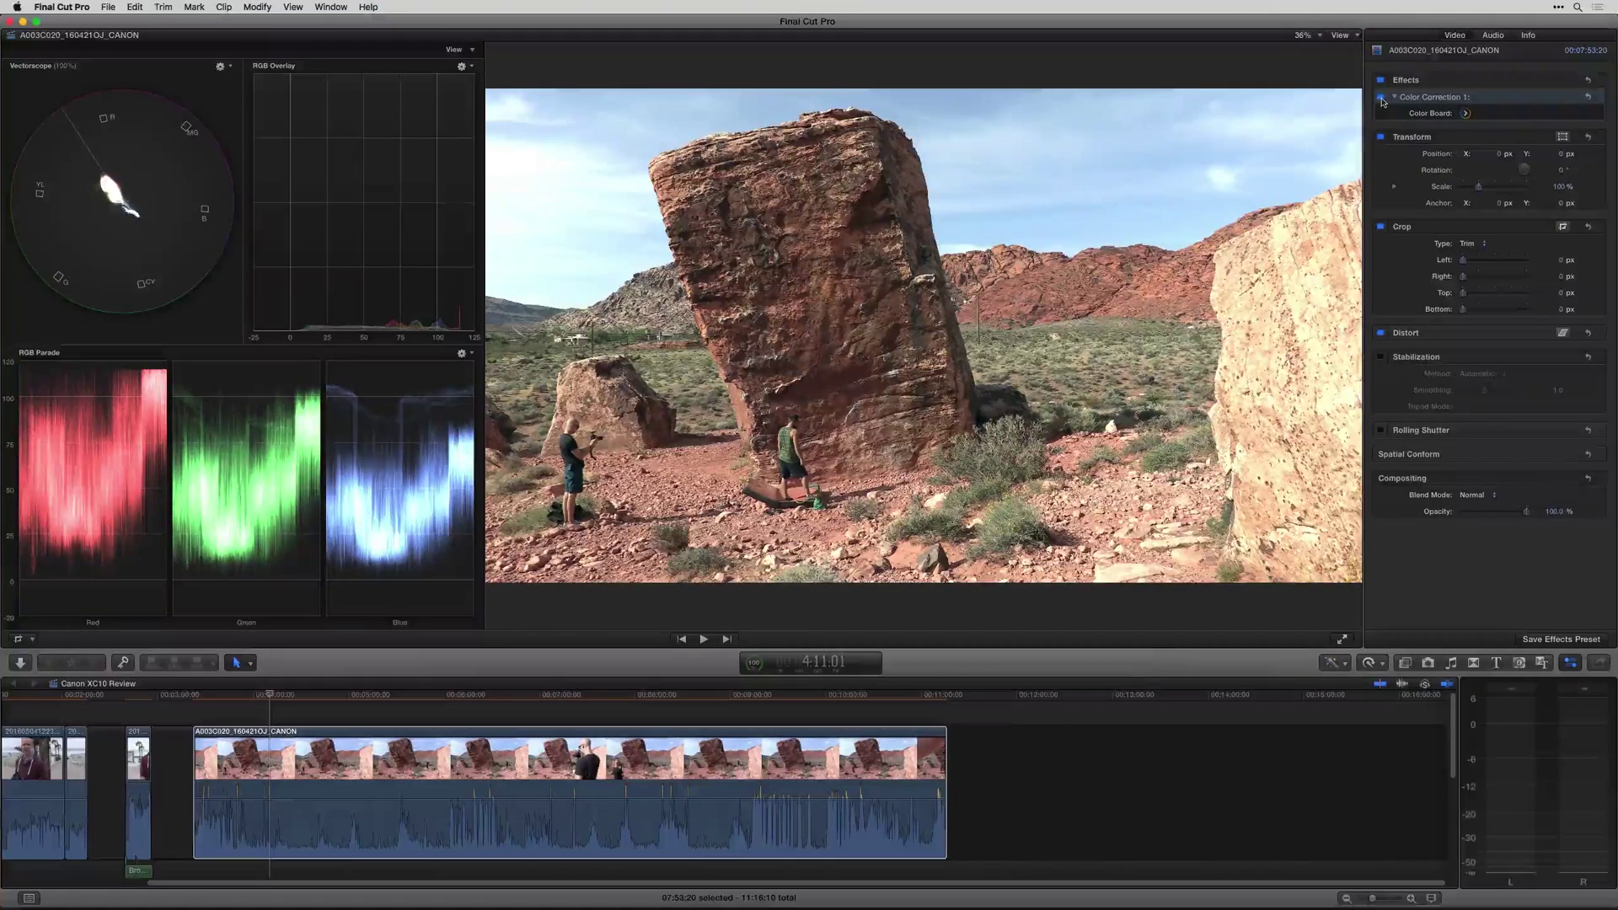
{"action": "left_click", "coordinate": [1381, 98]}
{"action": "left_click", "coordinate": [1382, 98]}
{"action": "left_click", "coordinate": [1381, 98]}
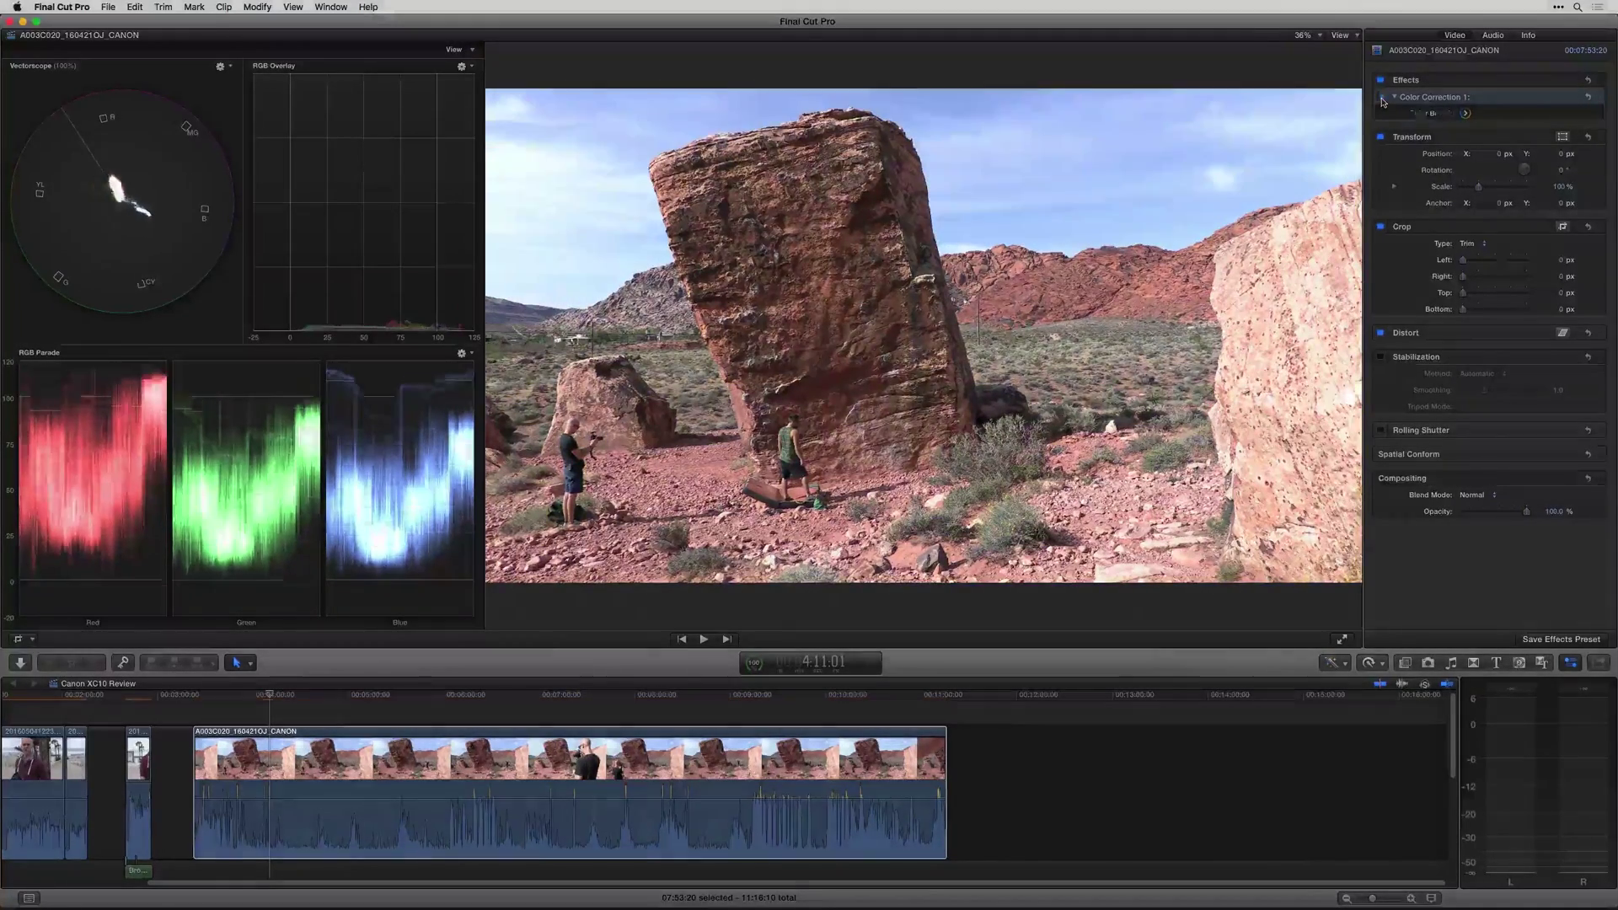
{"action": "left_click", "coordinate": [1381, 98]}
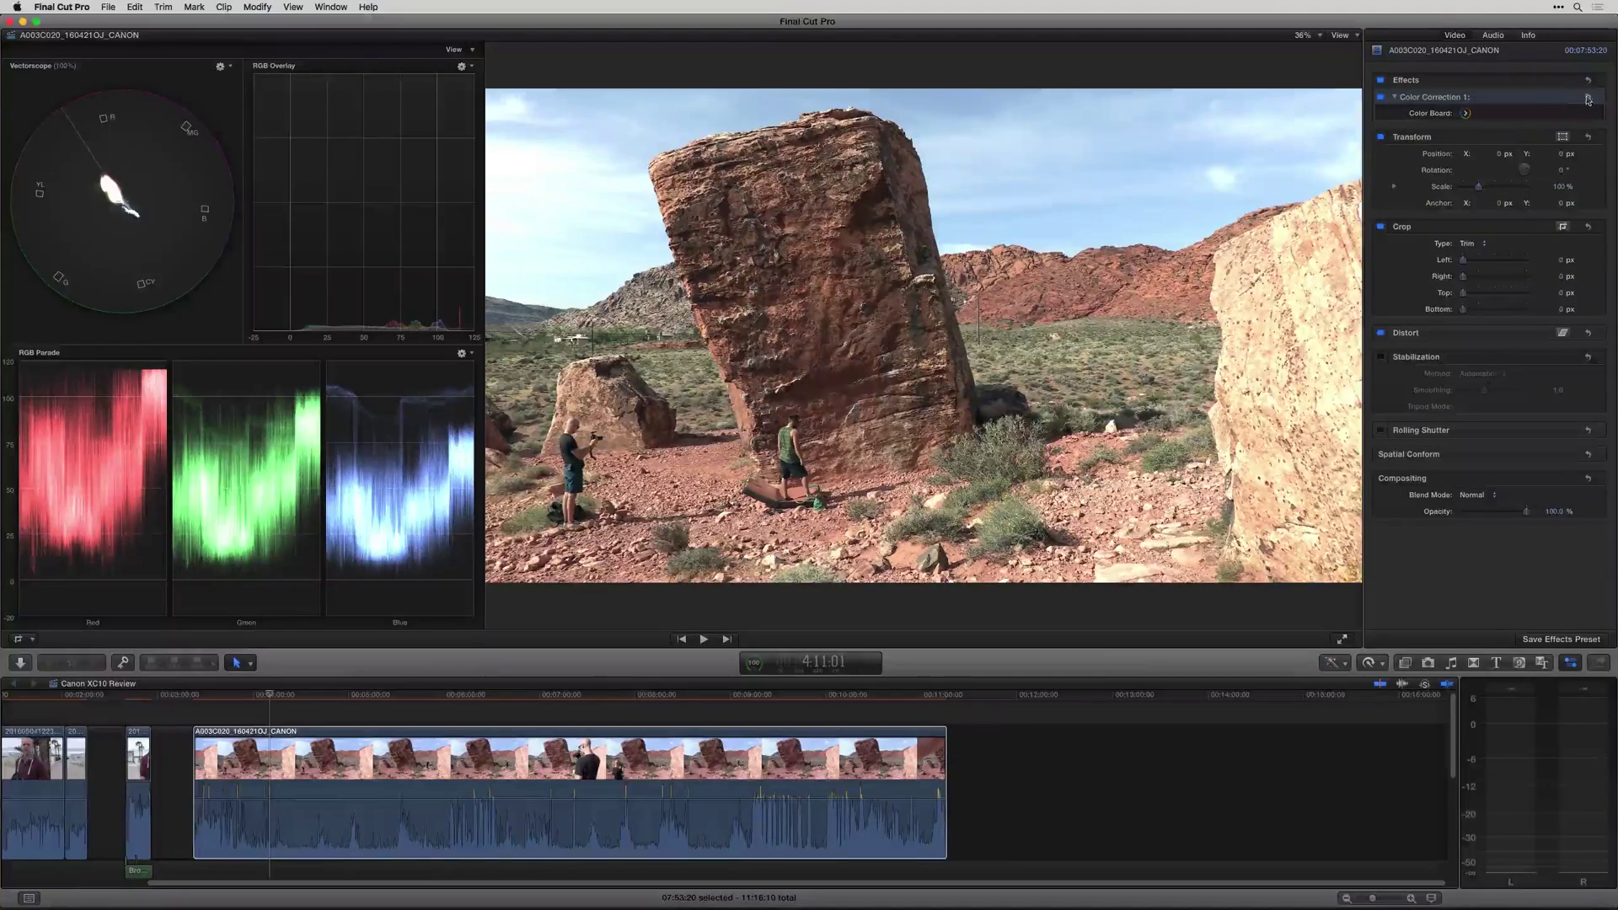
- Reopen the Color Board for Color Correction 1 from the Video inspector
{"action": "left_click", "coordinate": [1471, 115]}
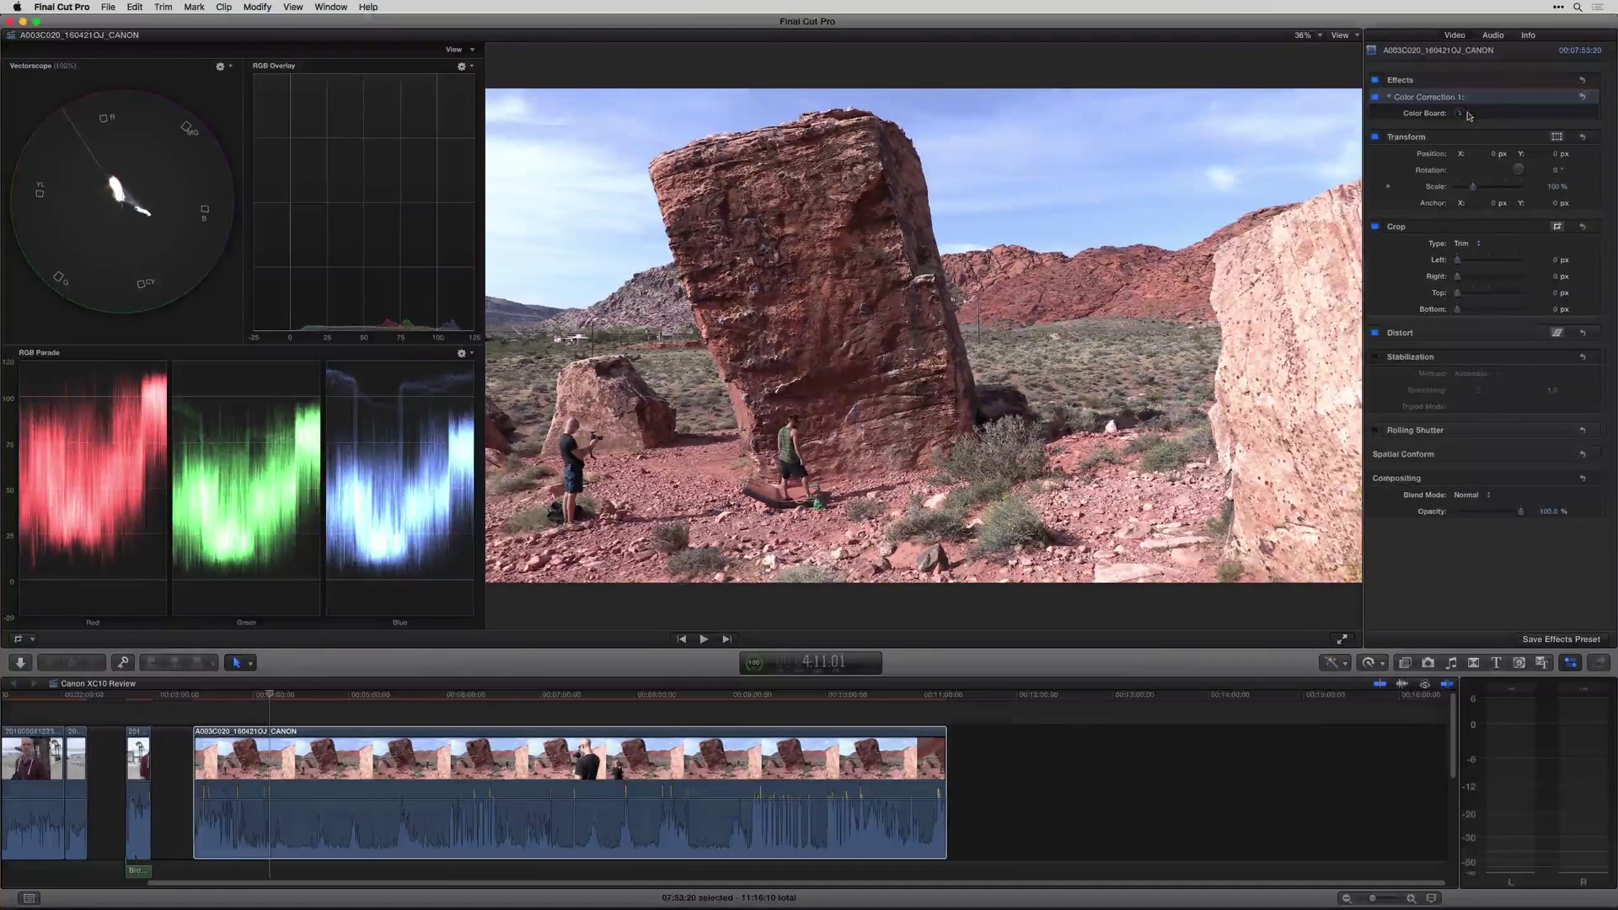
{"action": "left_click", "coordinate": [1376, 36]}
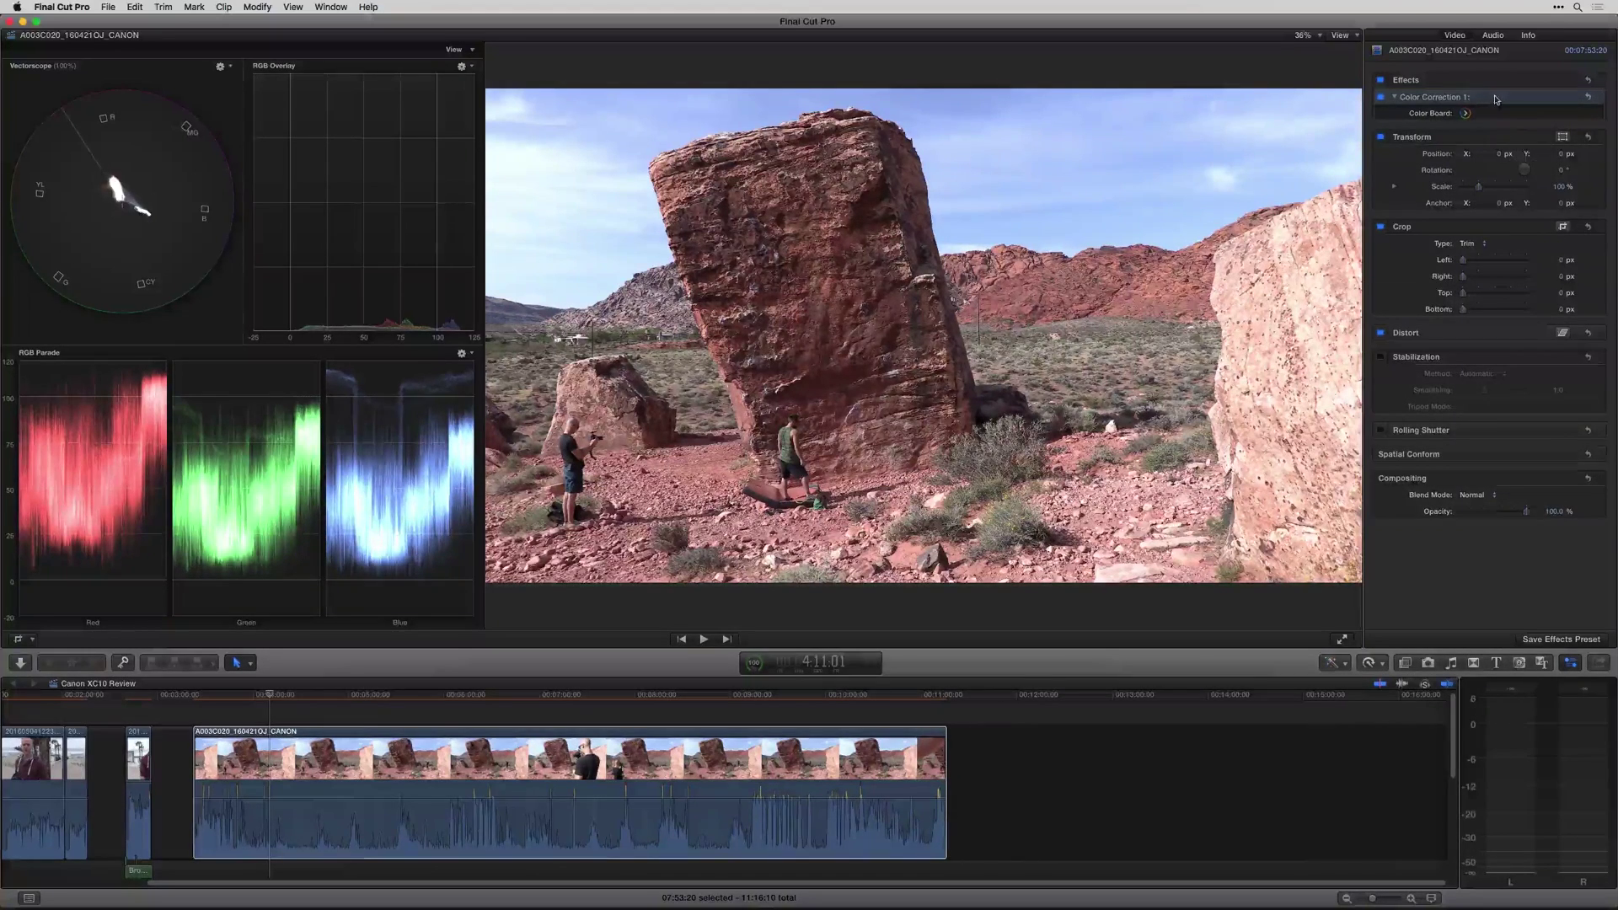
{"action": "right_click", "coordinate": [1496, 100]}
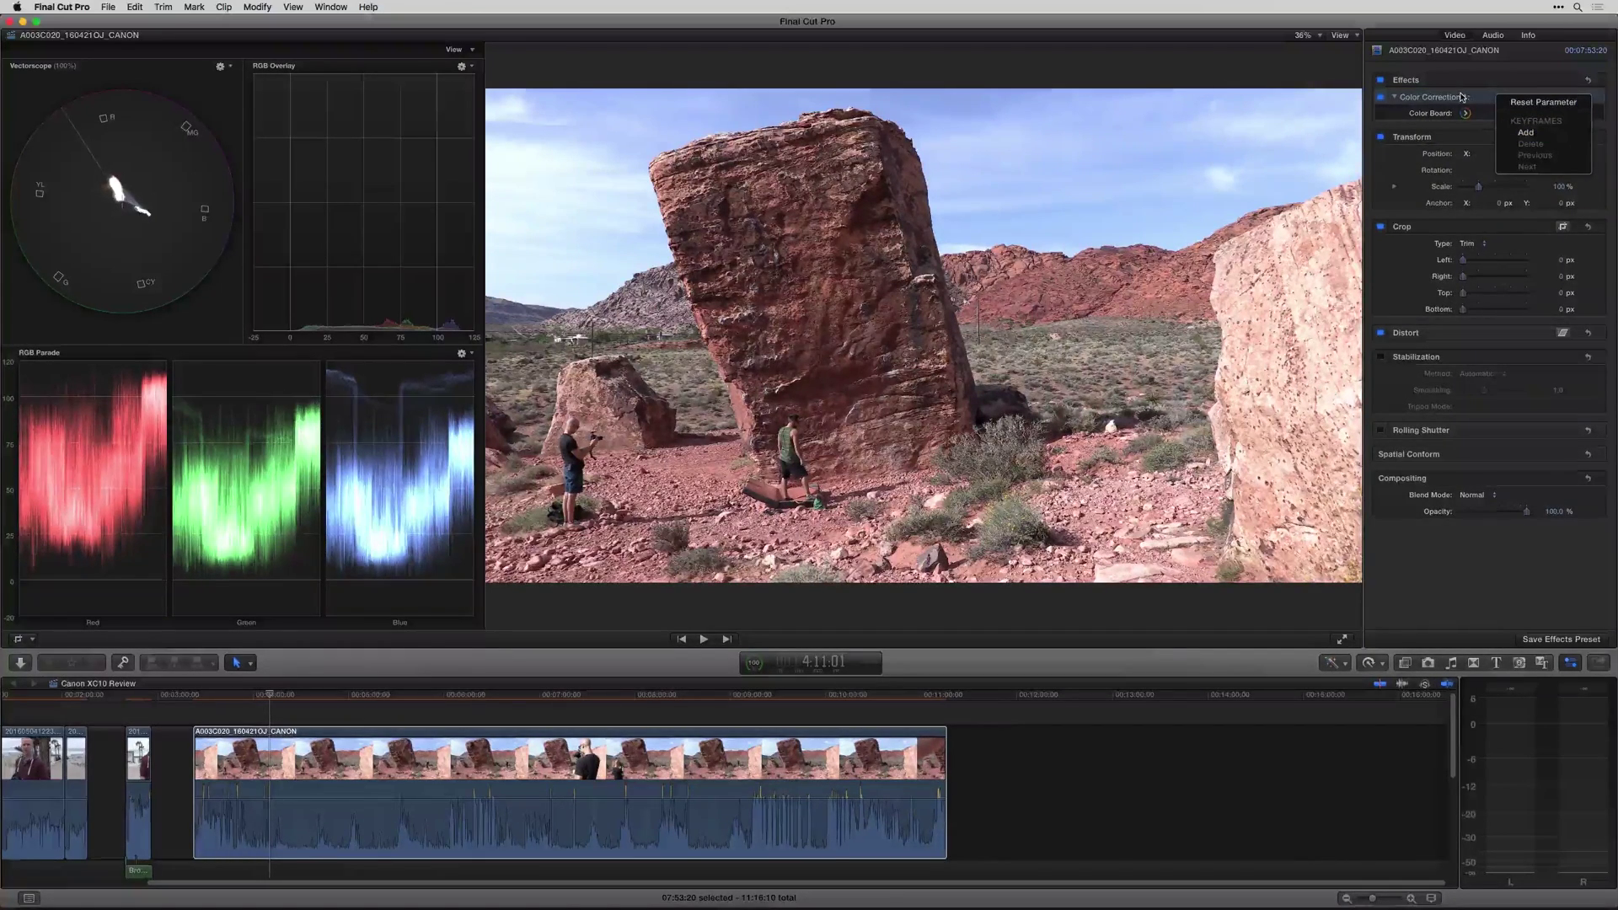
{"action": "left_click", "coordinate": [1472, 99]}
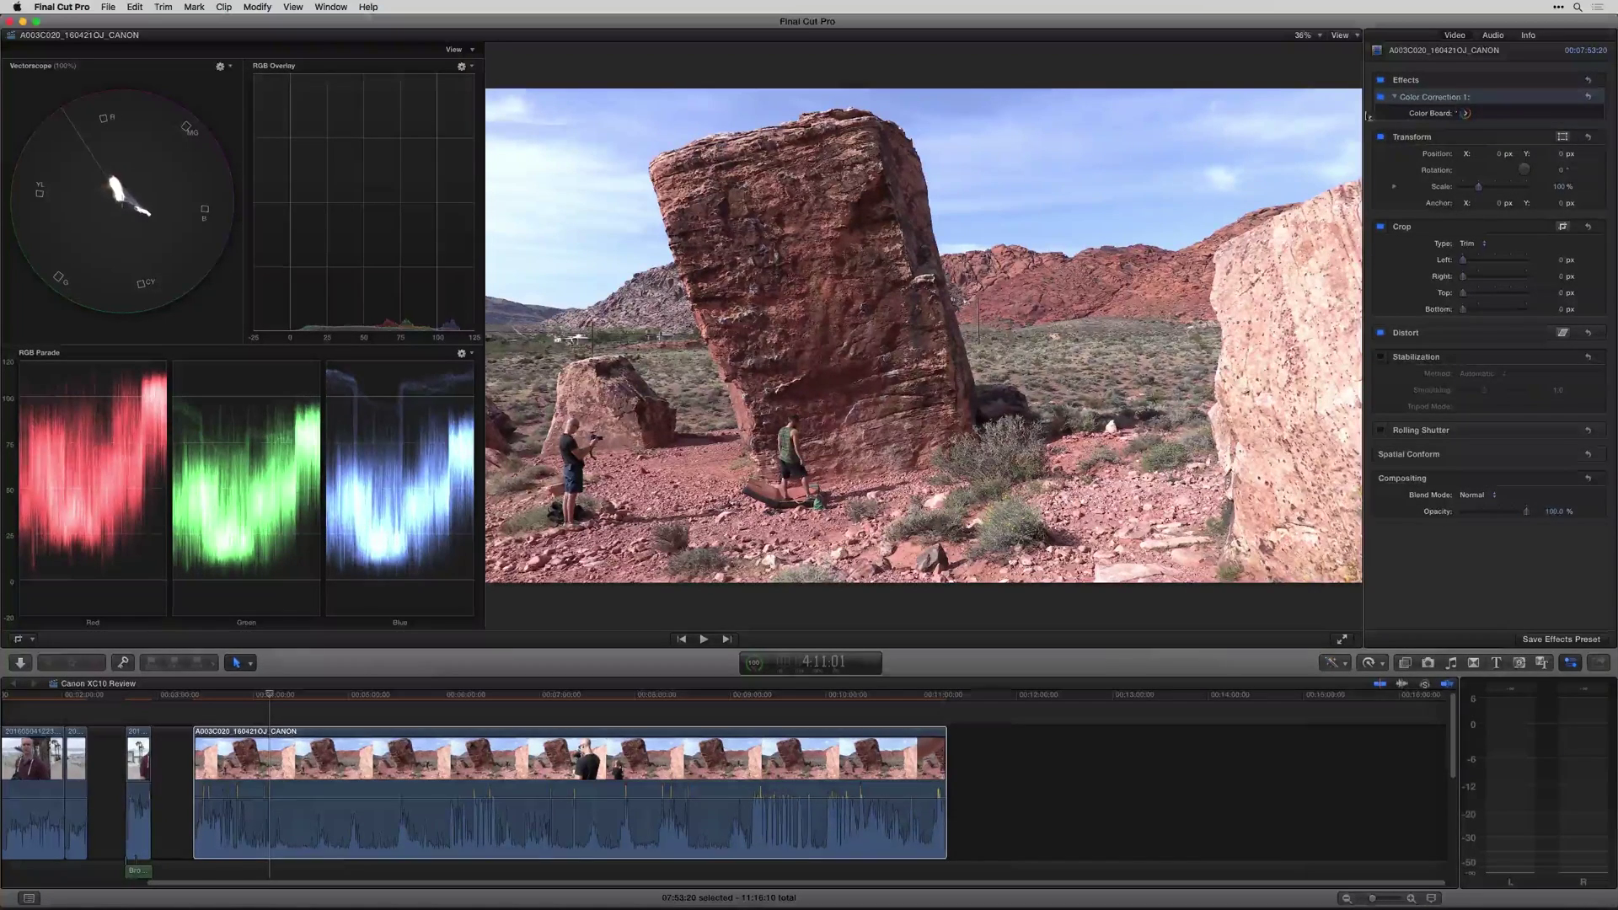
{"action": "left_click", "coordinate": [1468, 114]}
- In the Exposure tab, set Global to -13%, Shadows to 6% and Midtones to 14%
{"action": "left_click", "coordinate": [1539, 63]}
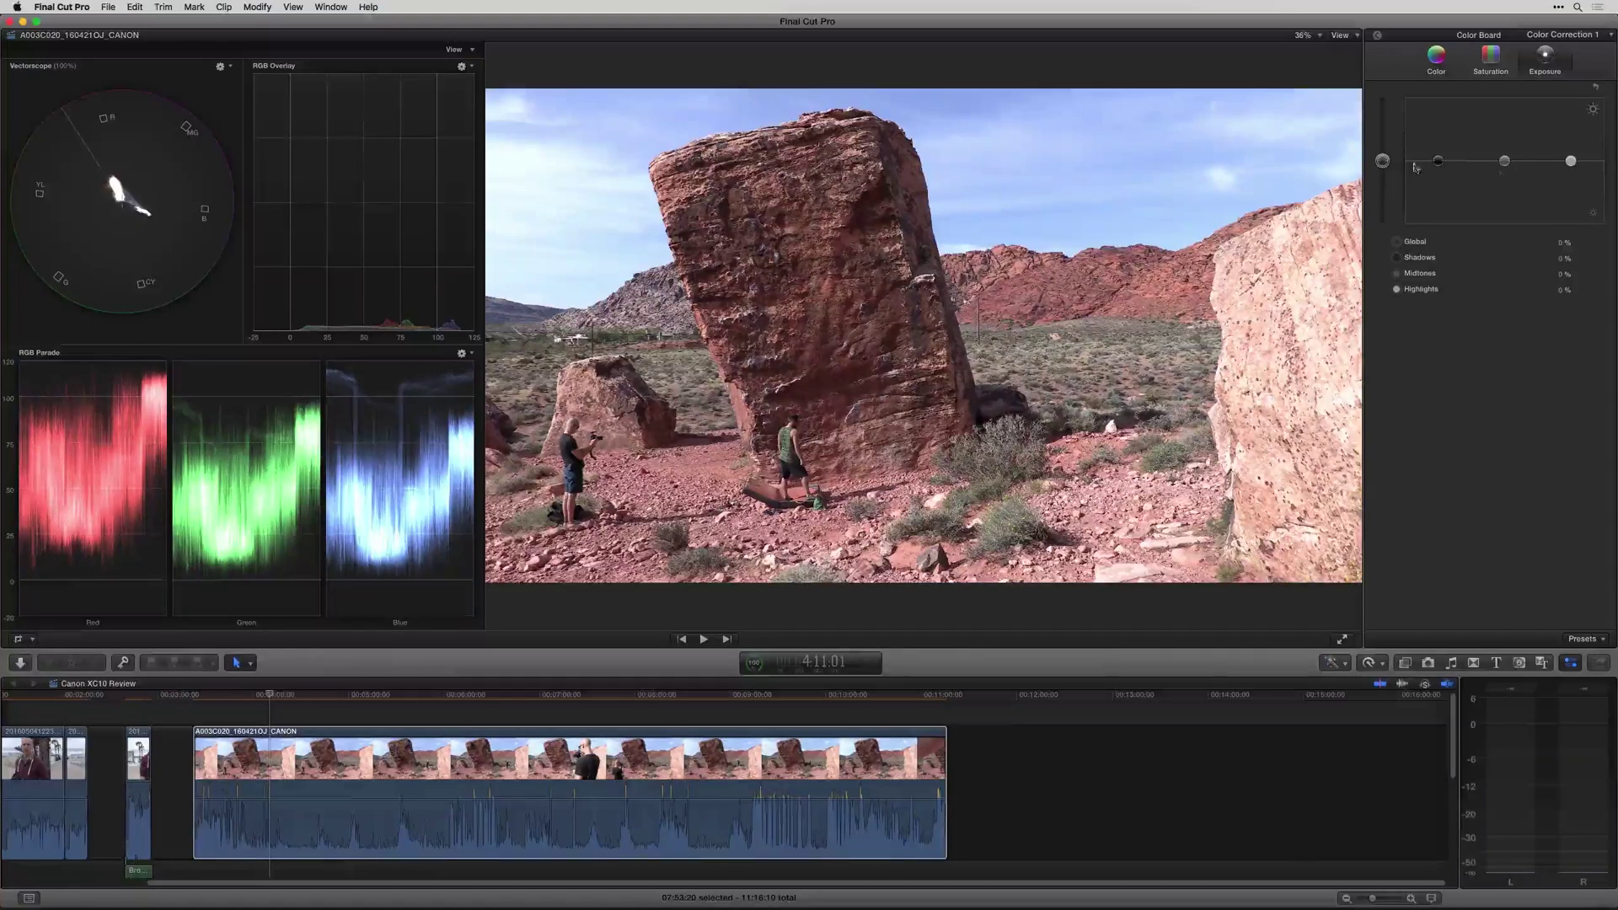
{"action": "left_click_drag", "start_coordinate": [1382, 161], "coordinate": [1387, 173]}
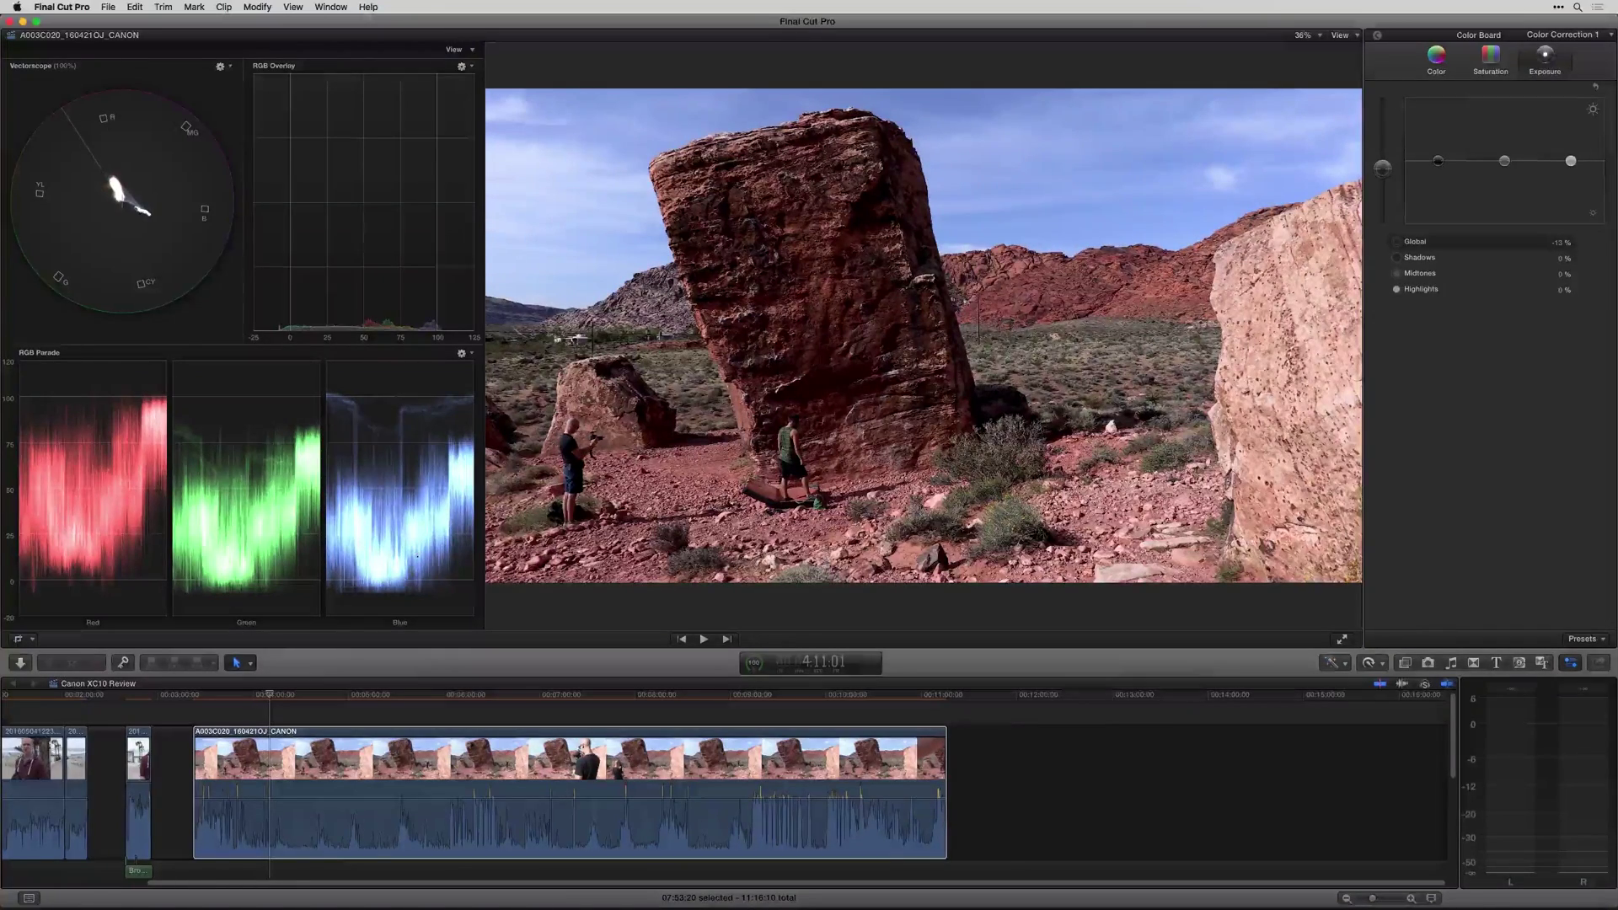
{"action": "mouse_move", "coordinate": [1441, 164]}
{"action": "left_mouse_down"}
{"action": "mouse_move", "coordinate": [1505, 155]}
{"action": "mouse_move", "coordinate": [1440, 162]}
{"action": "left_mouse_up"}
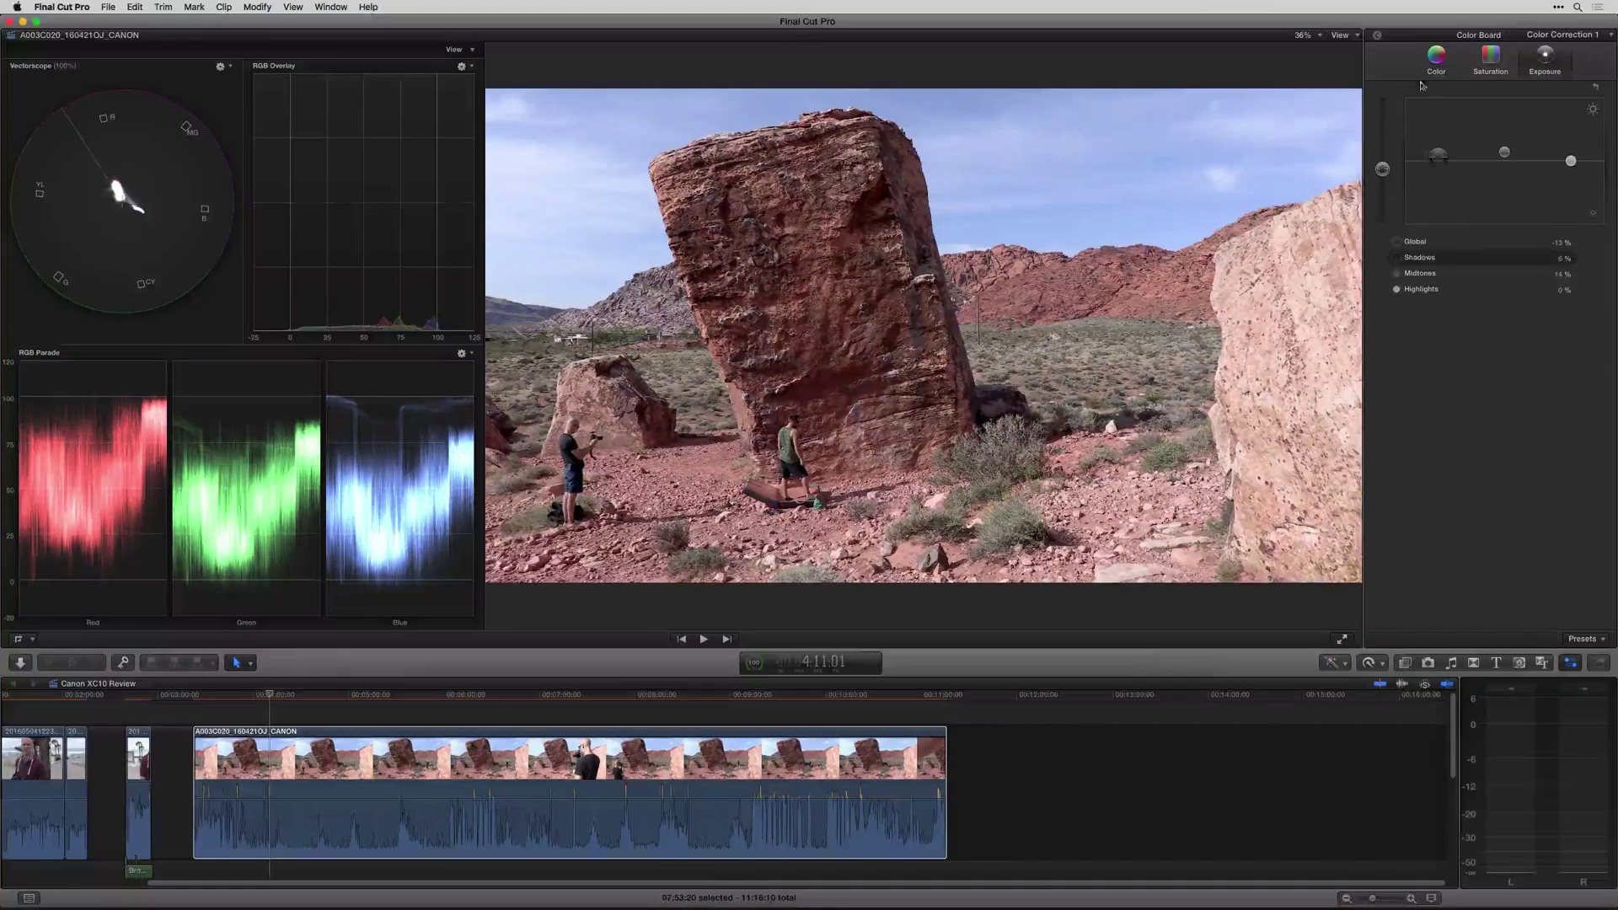
- Toggle the correction off and on to compare, leave it enabled, and reopen the Color Board
{"action": "left_click", "coordinate": [1378, 35]}
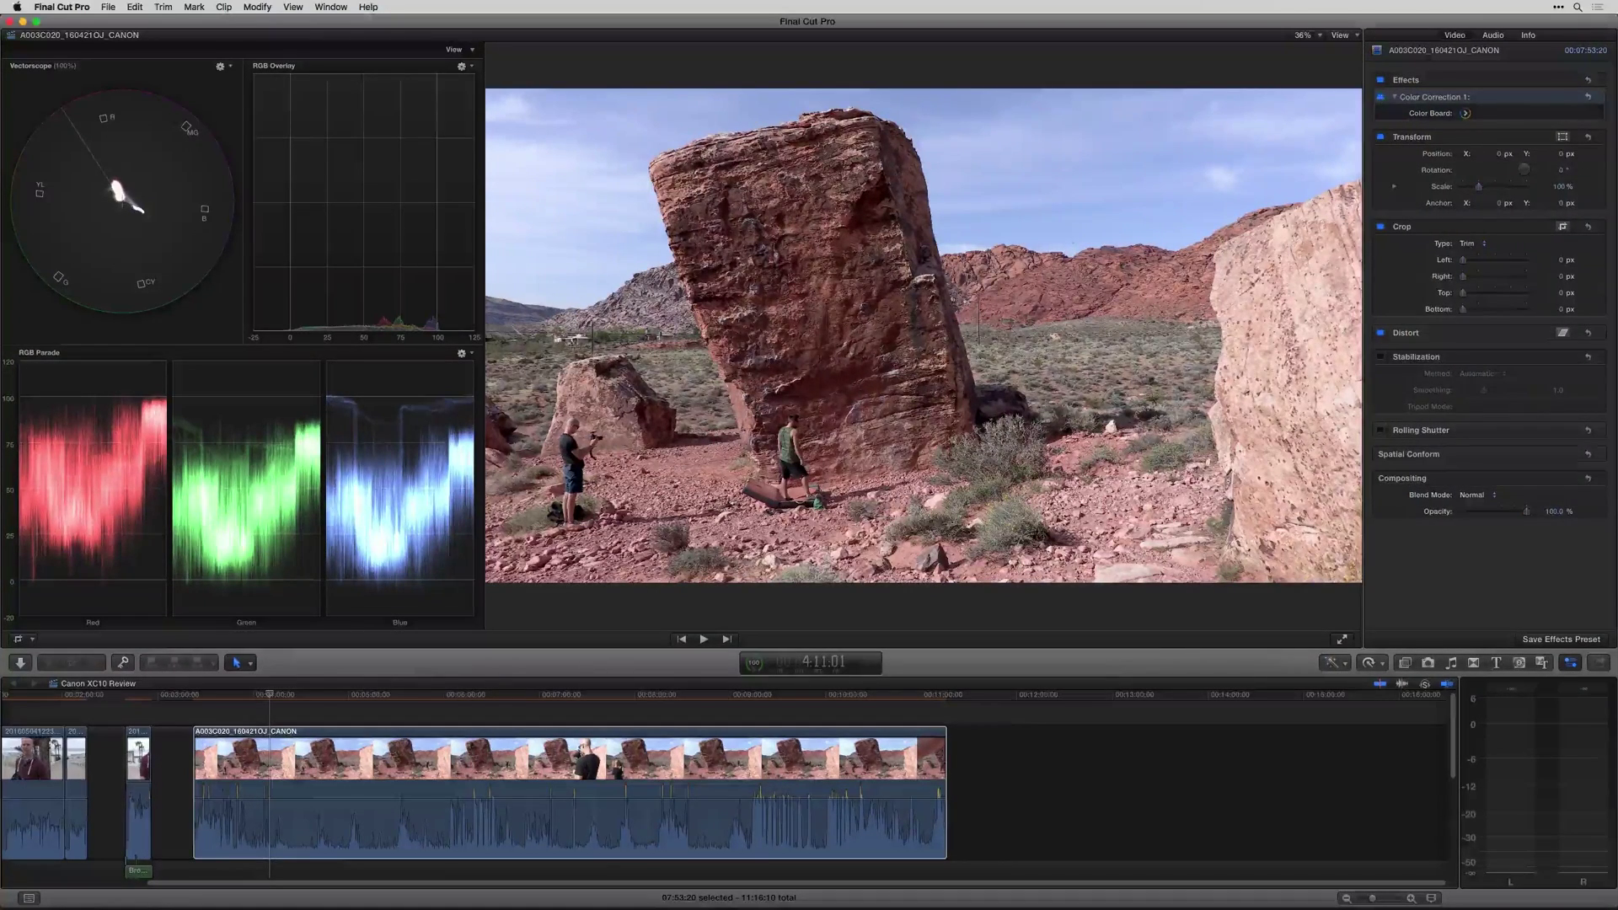
{"action": "left_click", "coordinate": [1382, 98]}
{"action": "left_click", "coordinate": [1382, 97]}
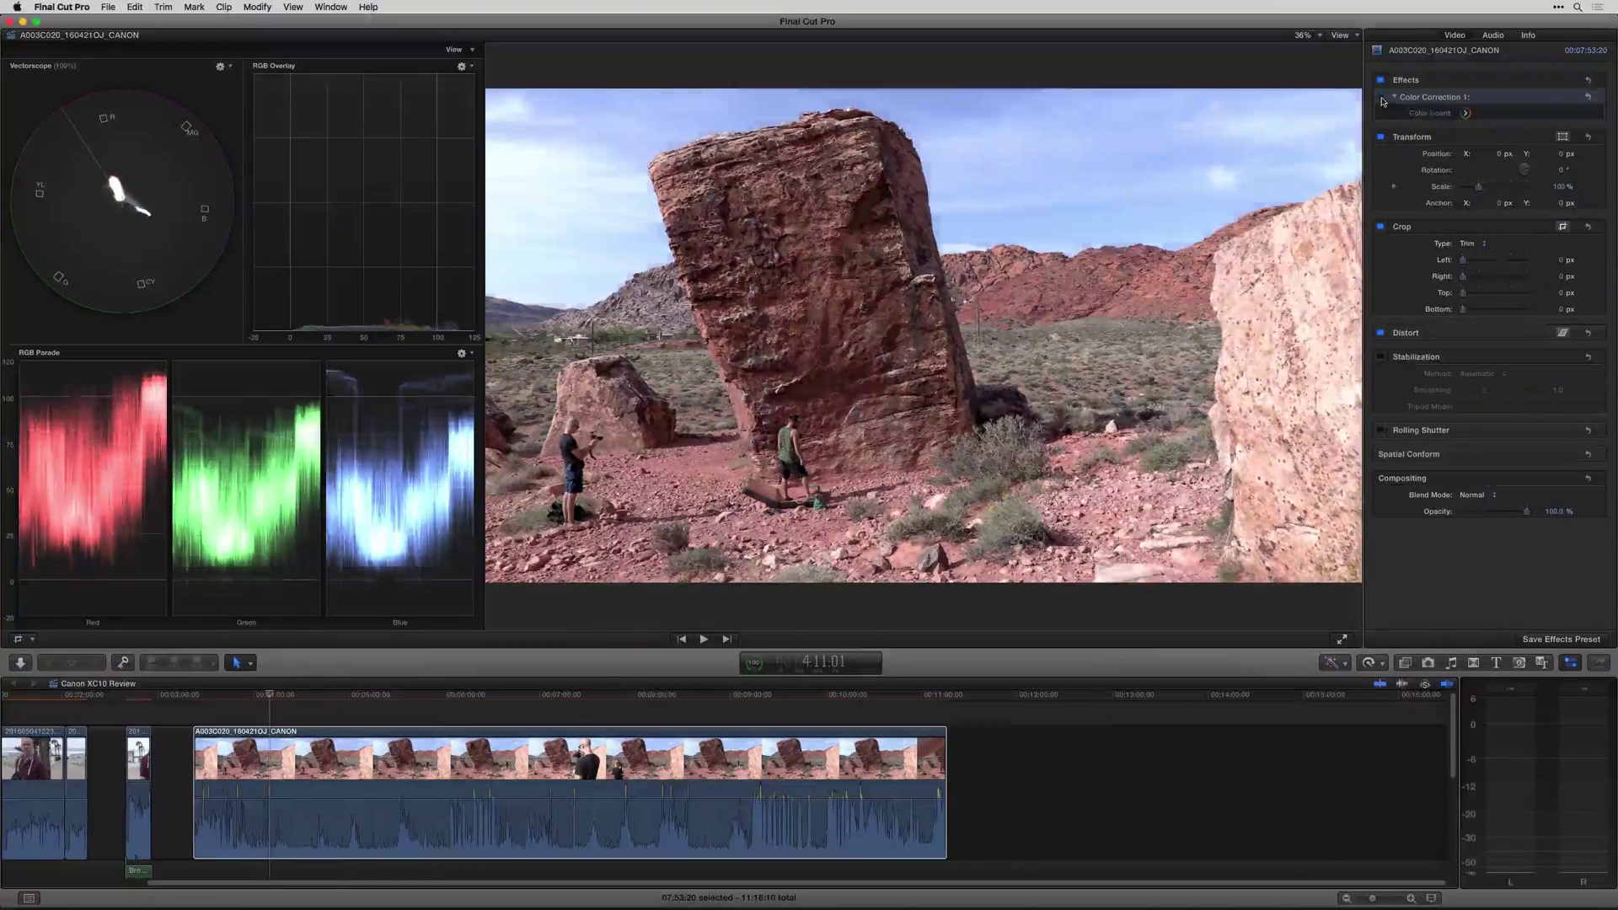
{"action": "left_click", "coordinate": [1382, 98]}
{"action": "left_click", "coordinate": [1382, 98]}
{"action": "left_click", "coordinate": [1381, 97]}
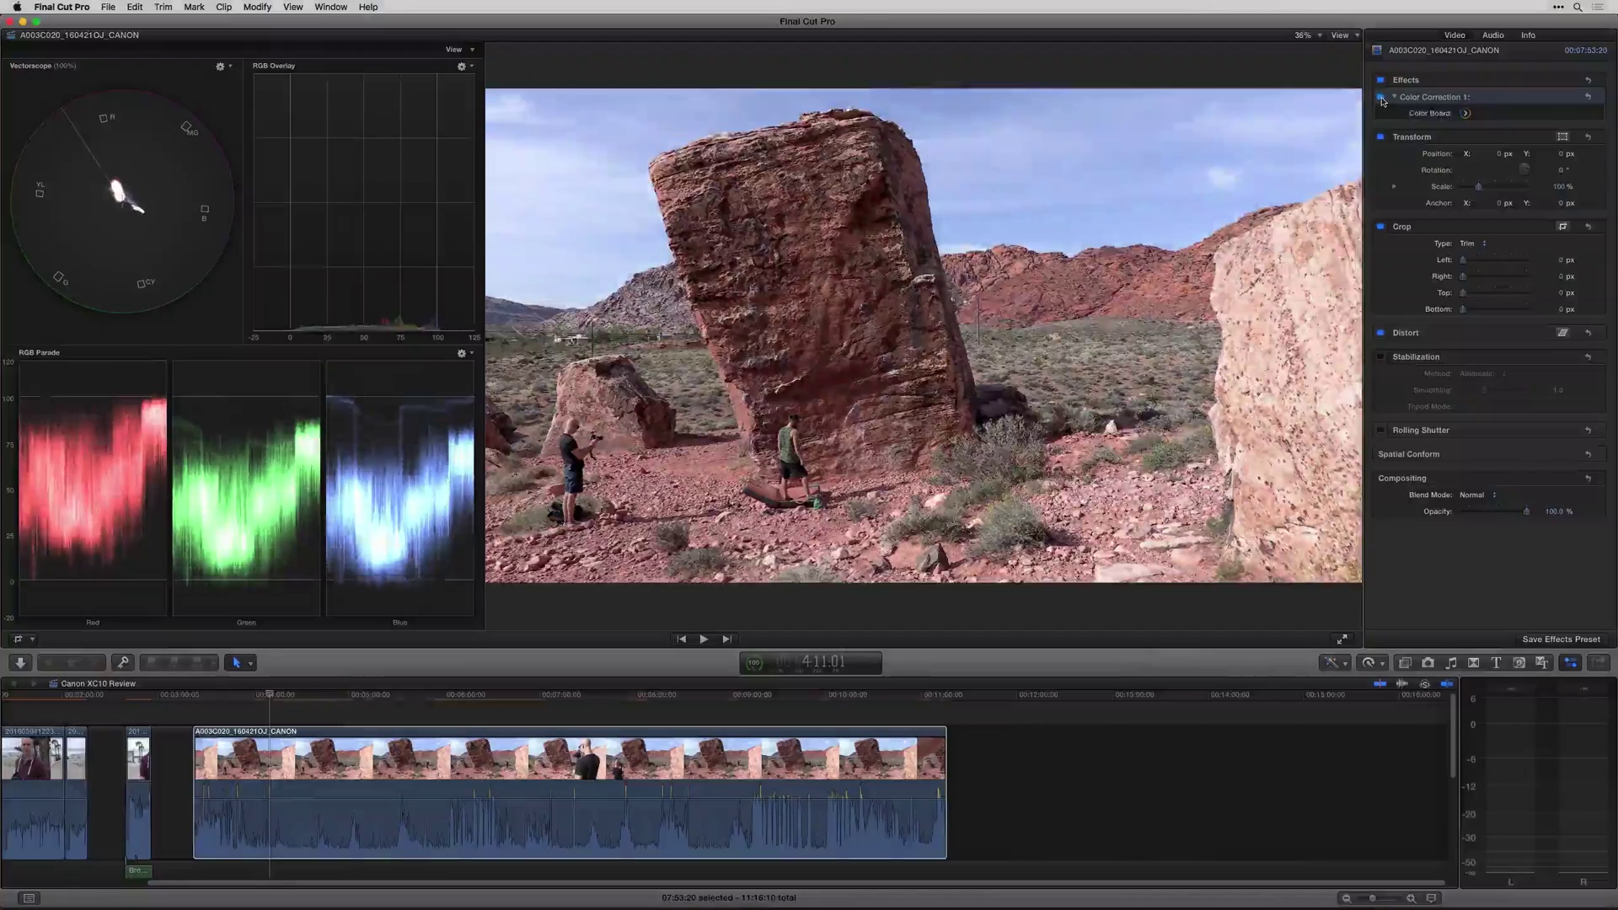
{"action": "left_click", "coordinate": [1381, 98]}
{"action": "left_click", "coordinate": [1382, 98]}
{"action": "left_click", "coordinate": [1381, 97]}
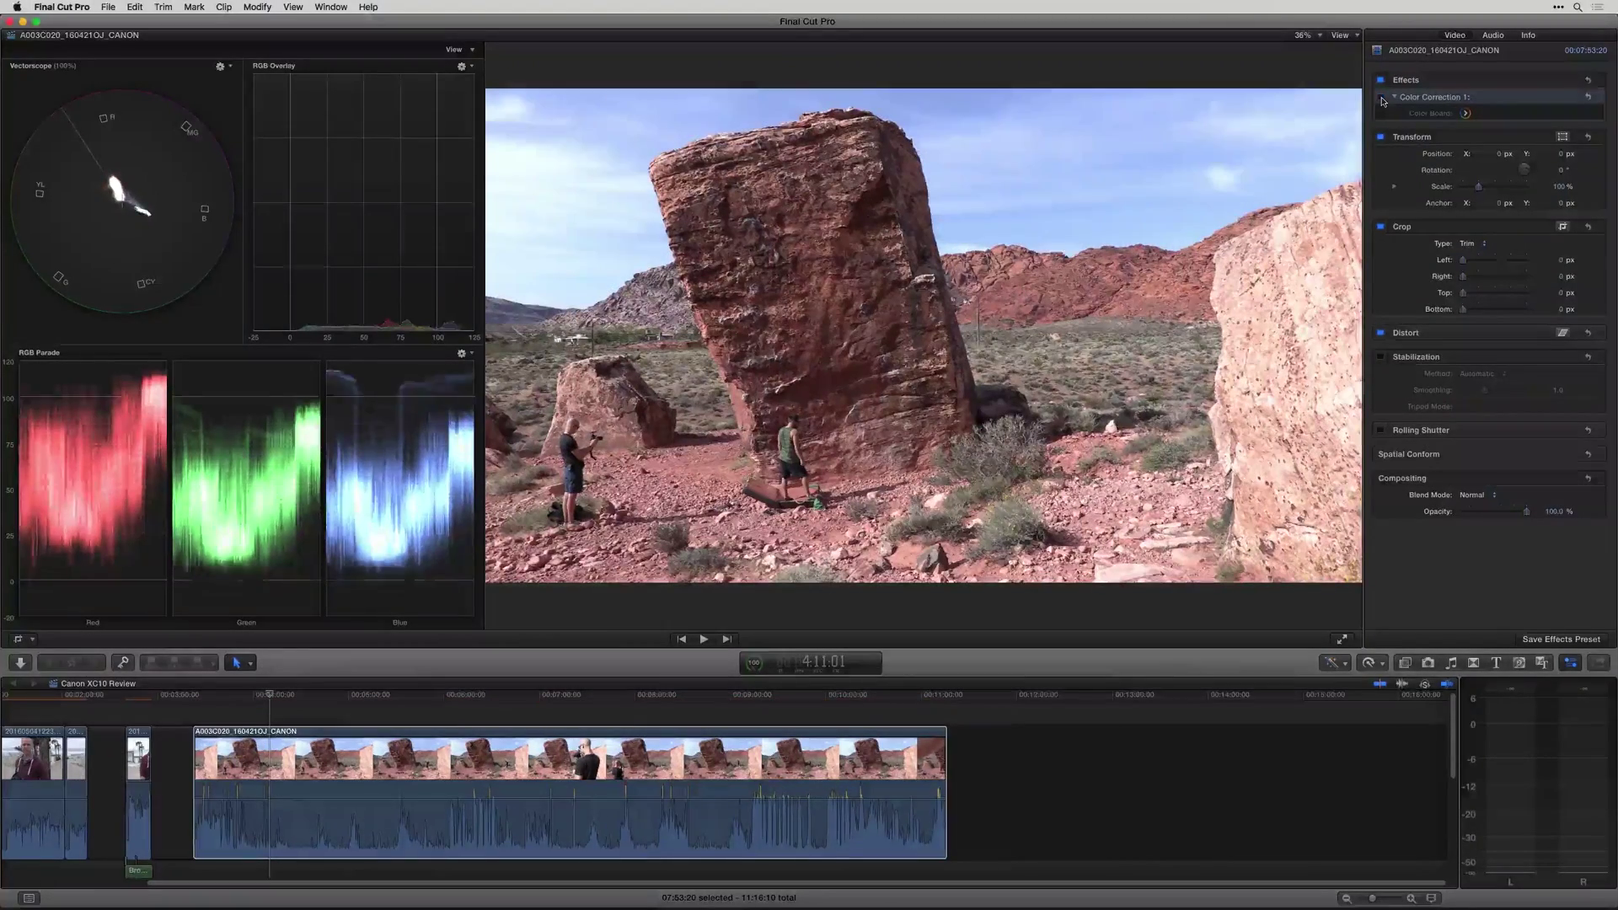
{"action": "left_click", "coordinate": [1382, 98]}
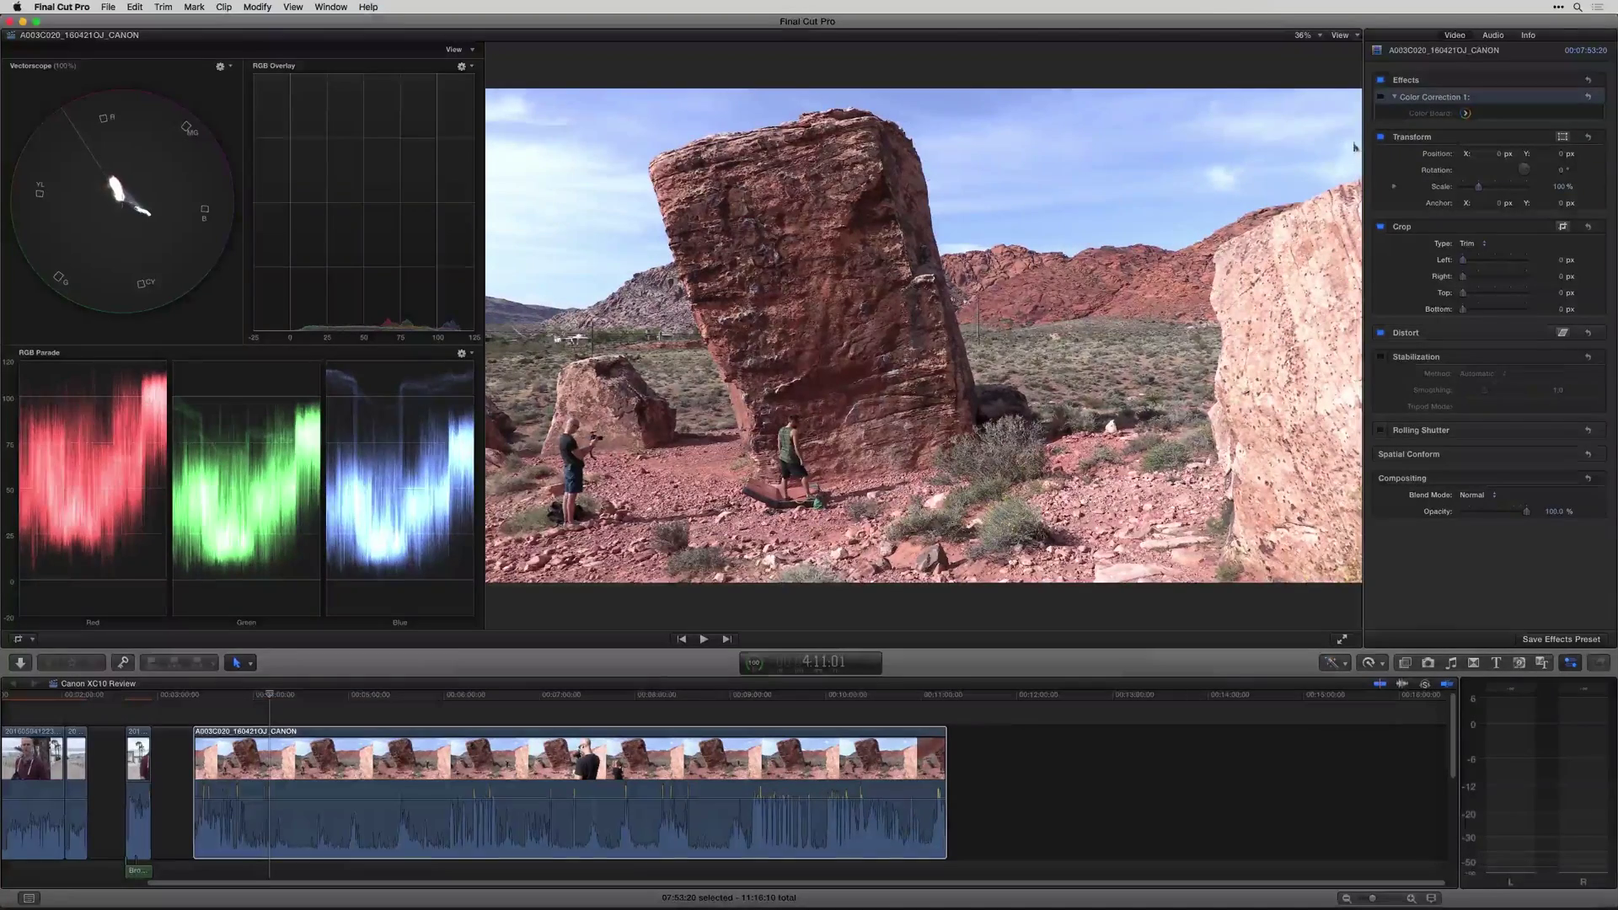
{"action": "left_click", "coordinate": [1381, 97]}
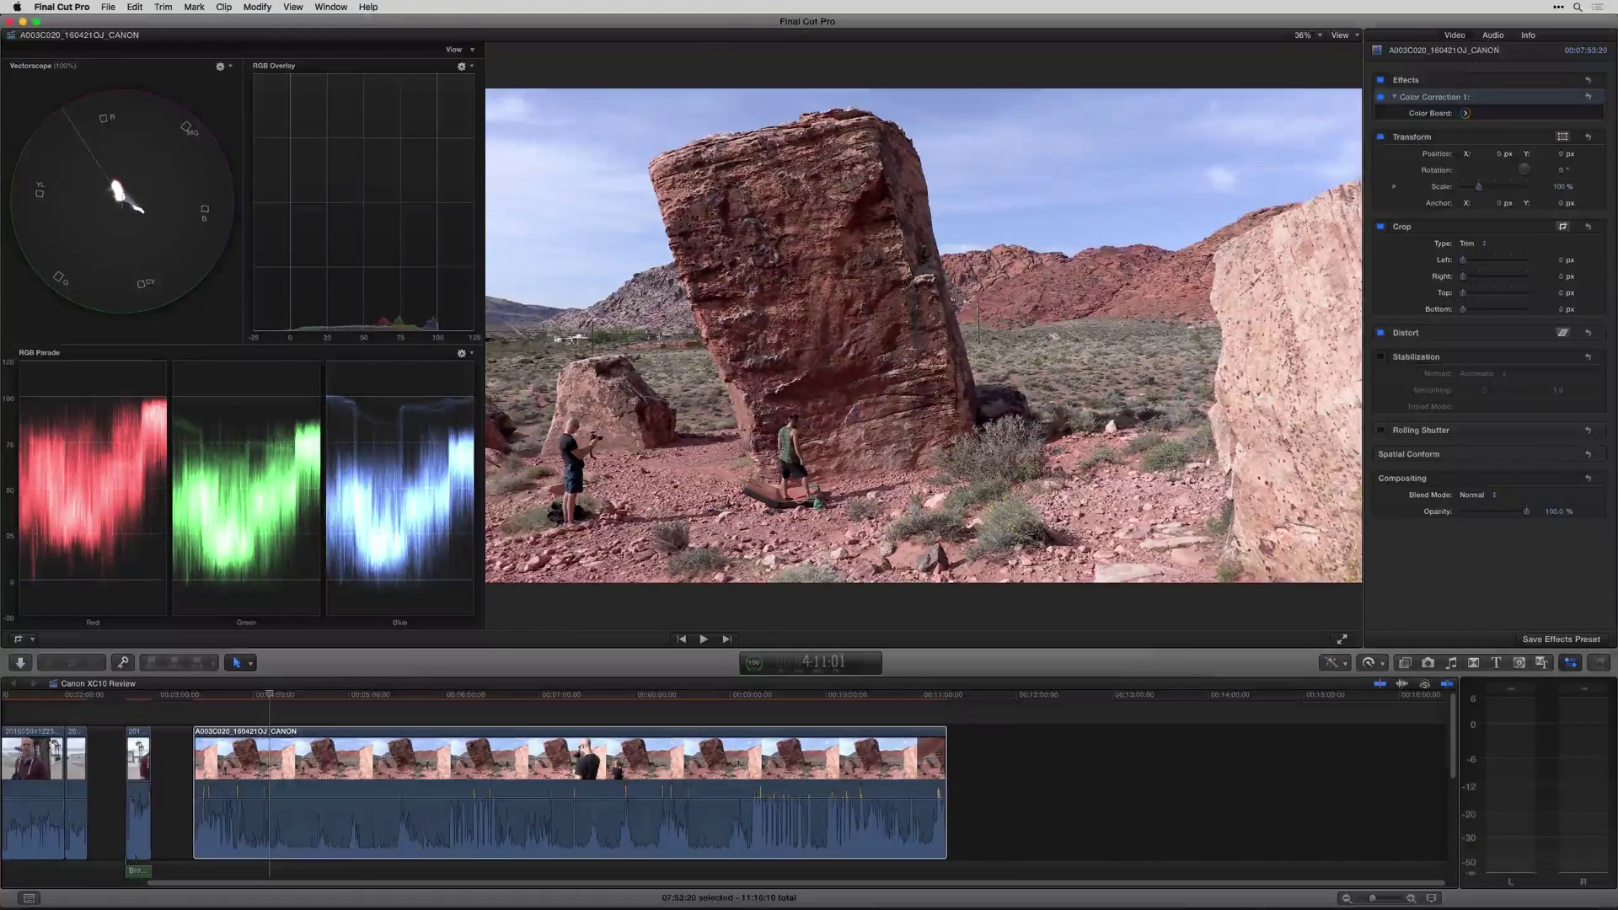
{"action": "left_click", "coordinate": [1469, 113]}
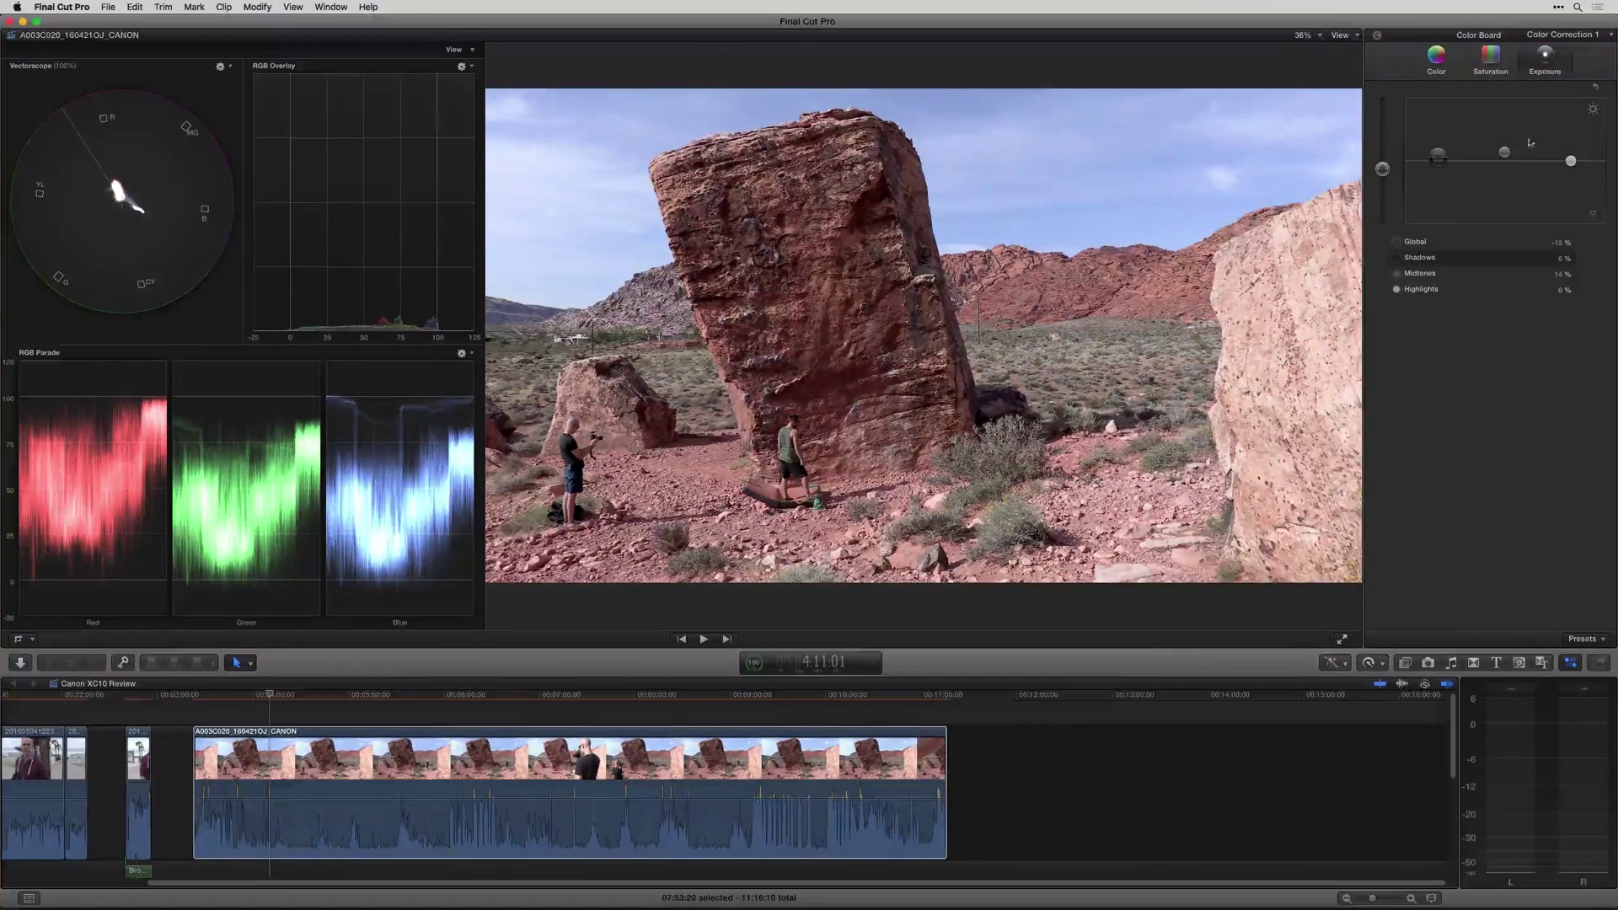
- Raise Global saturation slightly and nudge Global exposure up to -11%
{"action": "key", "text": "ctrl+super+s"}
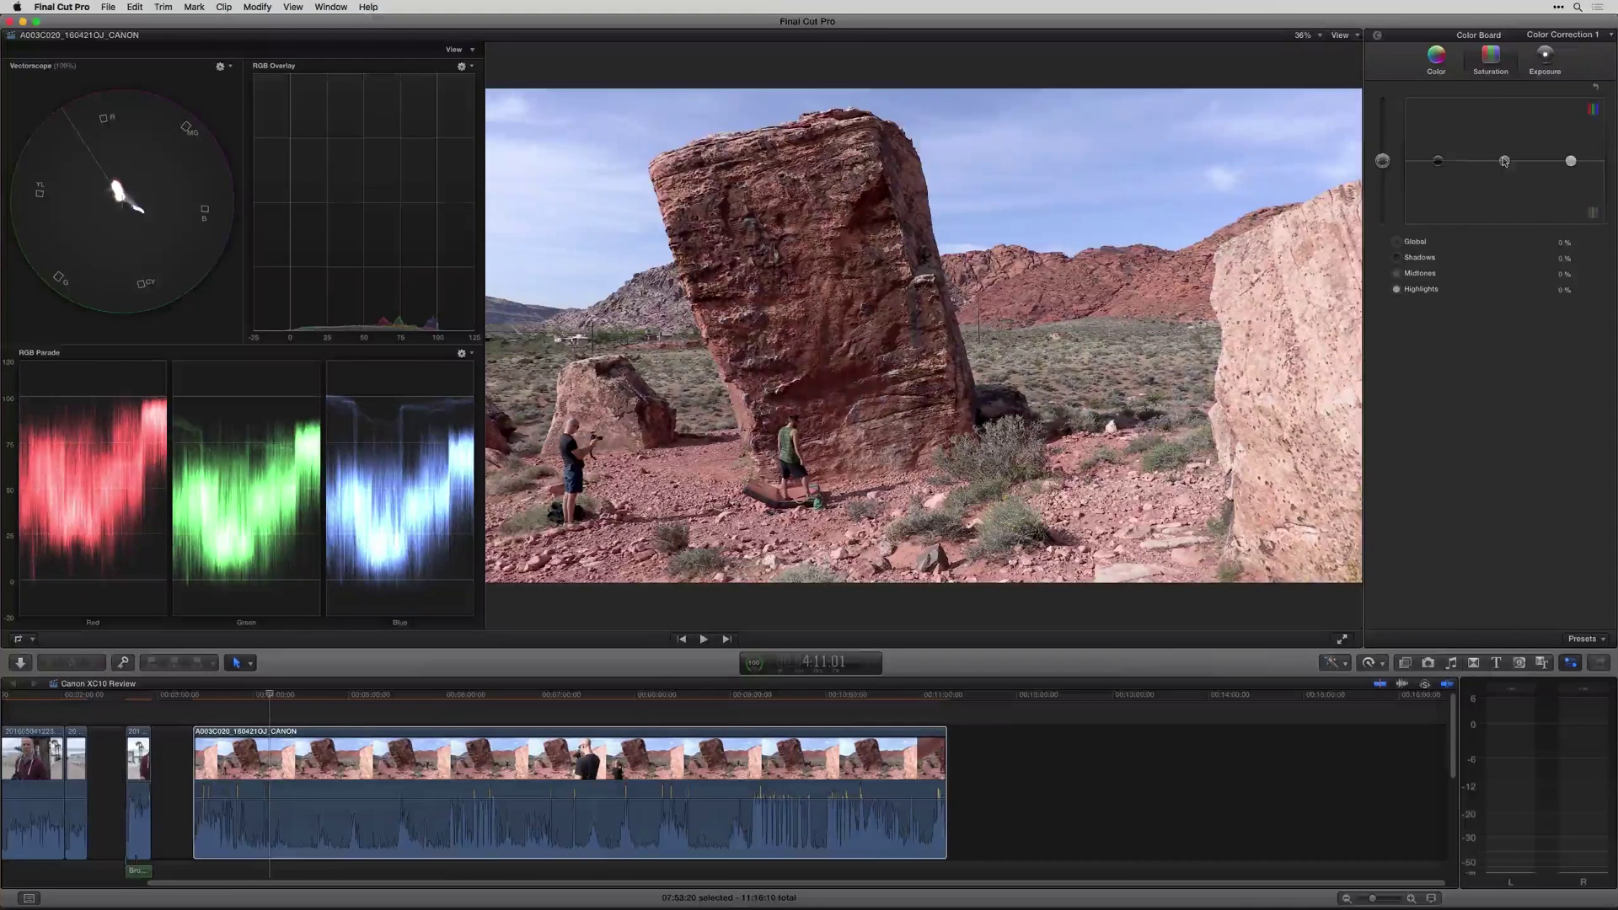
{"action": "left_click_drag", "start_coordinate": [1383, 160], "coordinate": [1387, 157]}
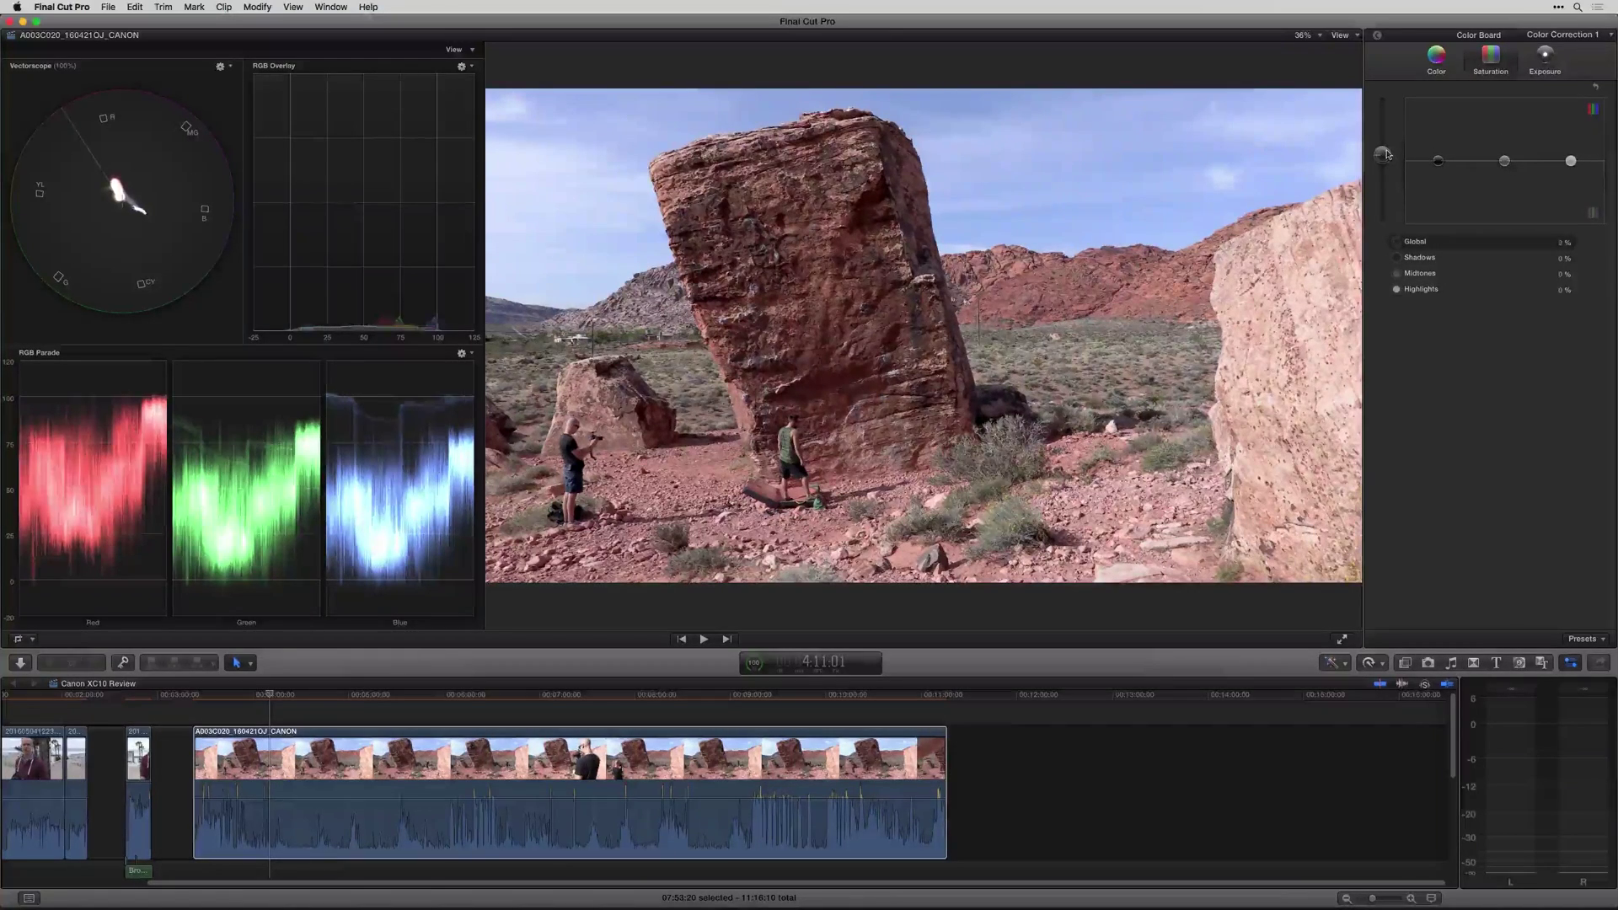
{"action": "key", "text": "ctrl+super+e"}
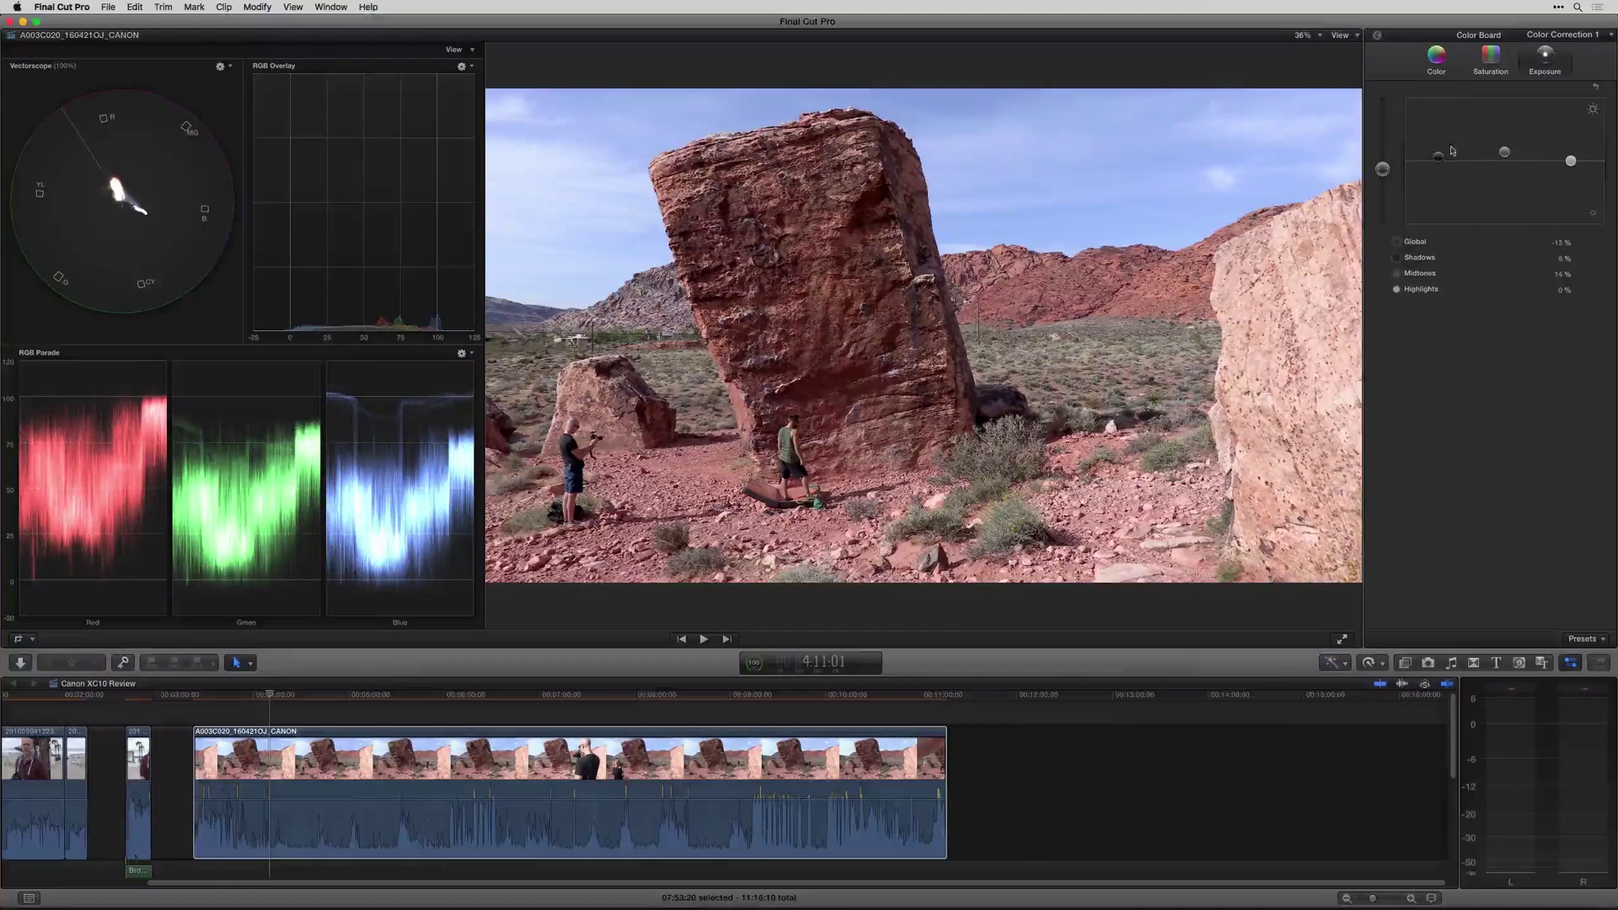
{"action": "left_click_drag", "start_coordinate": [1382, 169], "coordinate": [1382, 165]}
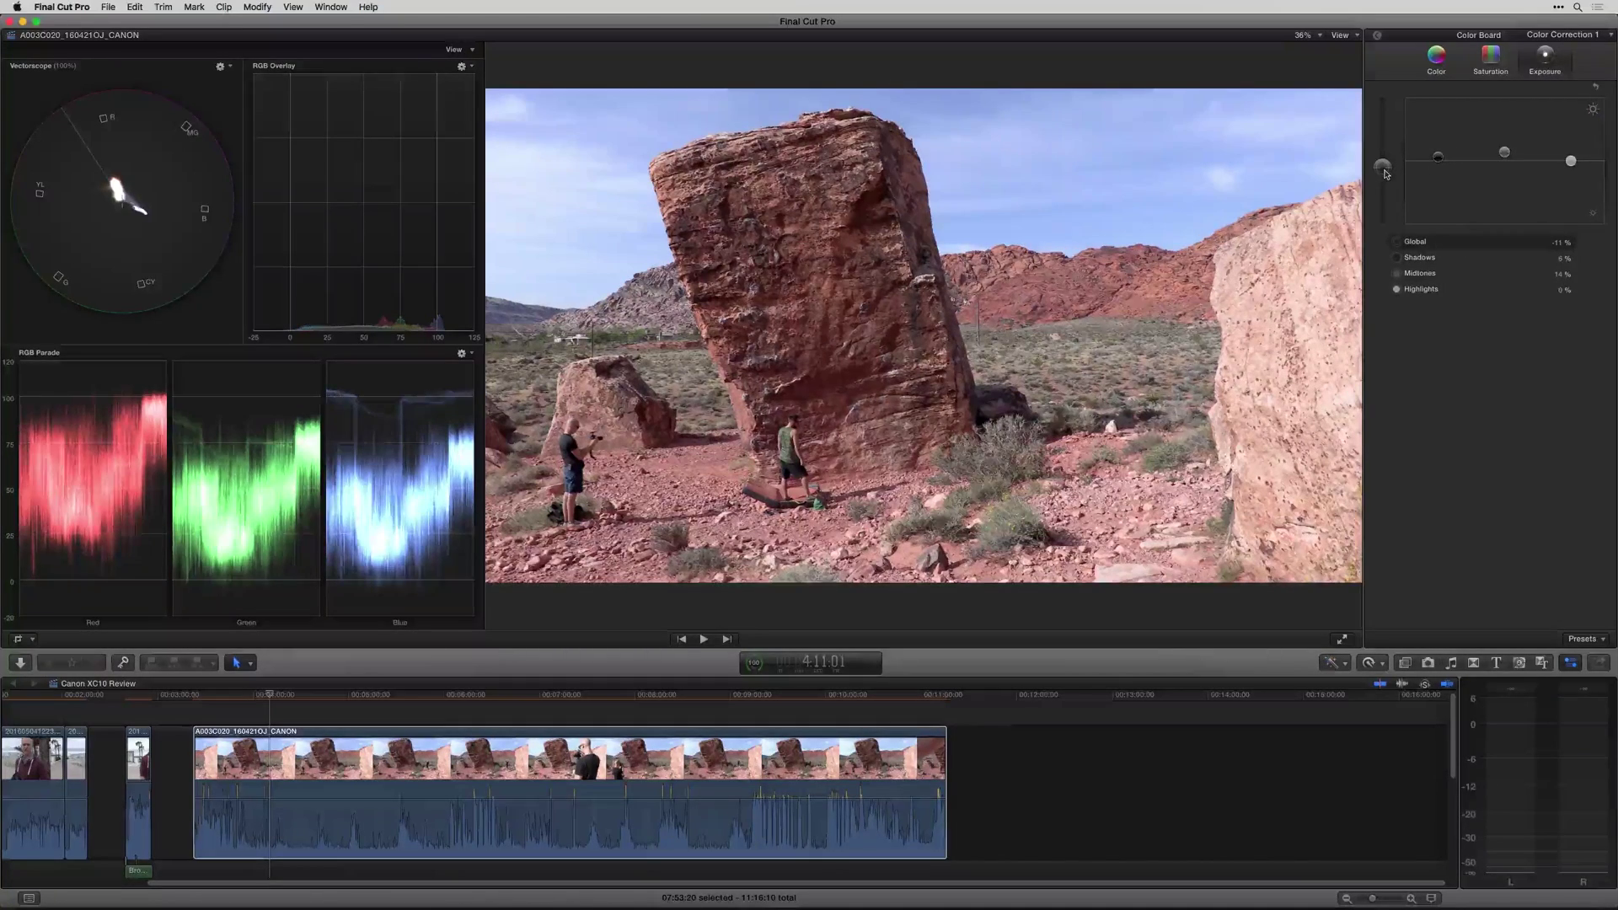
- Shift the Global and Midtones colour toward warm yellow, then close the Color Board
{"action": "left_click", "coordinate": [1453, 53]}
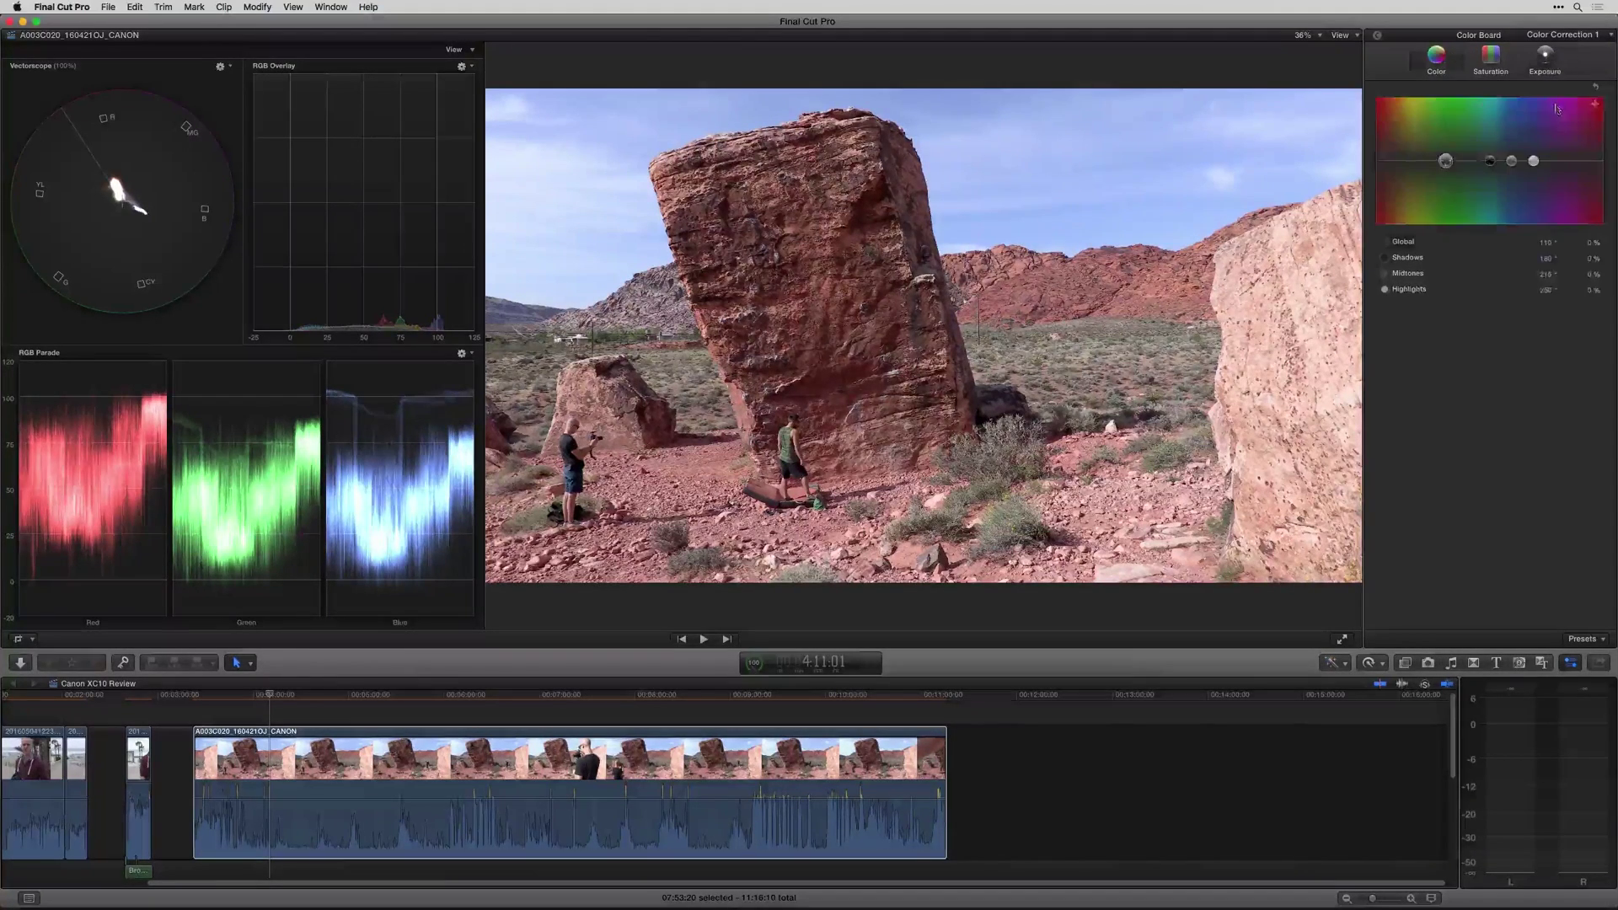
{"action": "left_click_drag", "start_coordinate": [1446, 161], "coordinate": [1417, 161]}
{"action": "left_click_drag", "start_coordinate": [1514, 161], "coordinate": [1416, 162]}
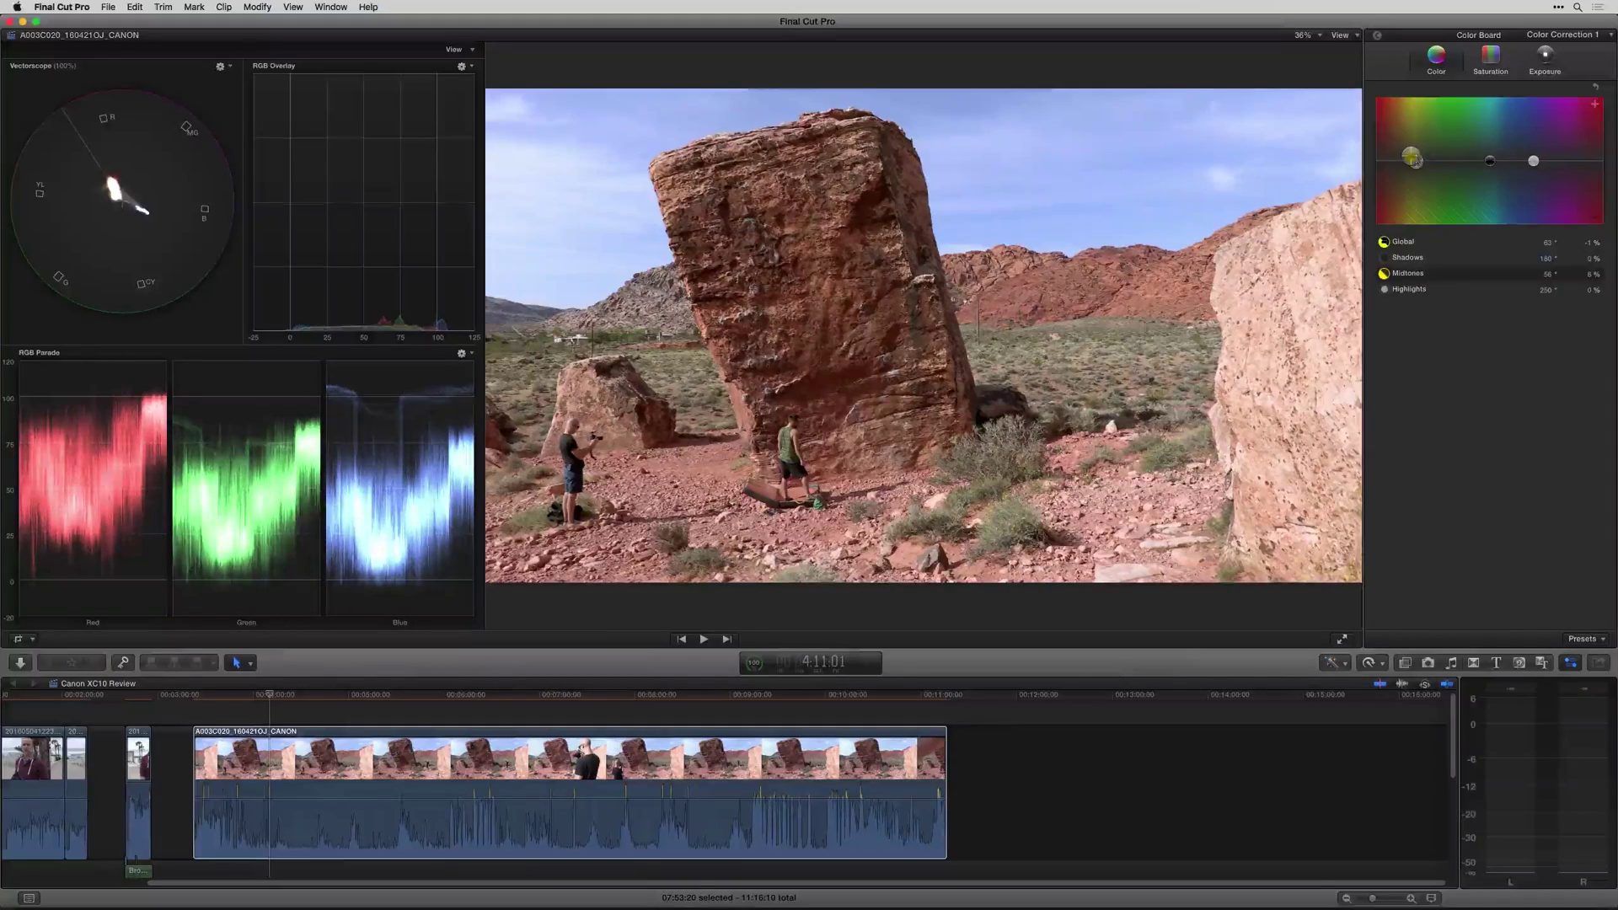
{"action": "left_click", "coordinate": [1377, 35]}
- Toggle Color Correction 1 off and on several times to compare before and after
{"action": "left_click", "coordinate": [1380, 98]}
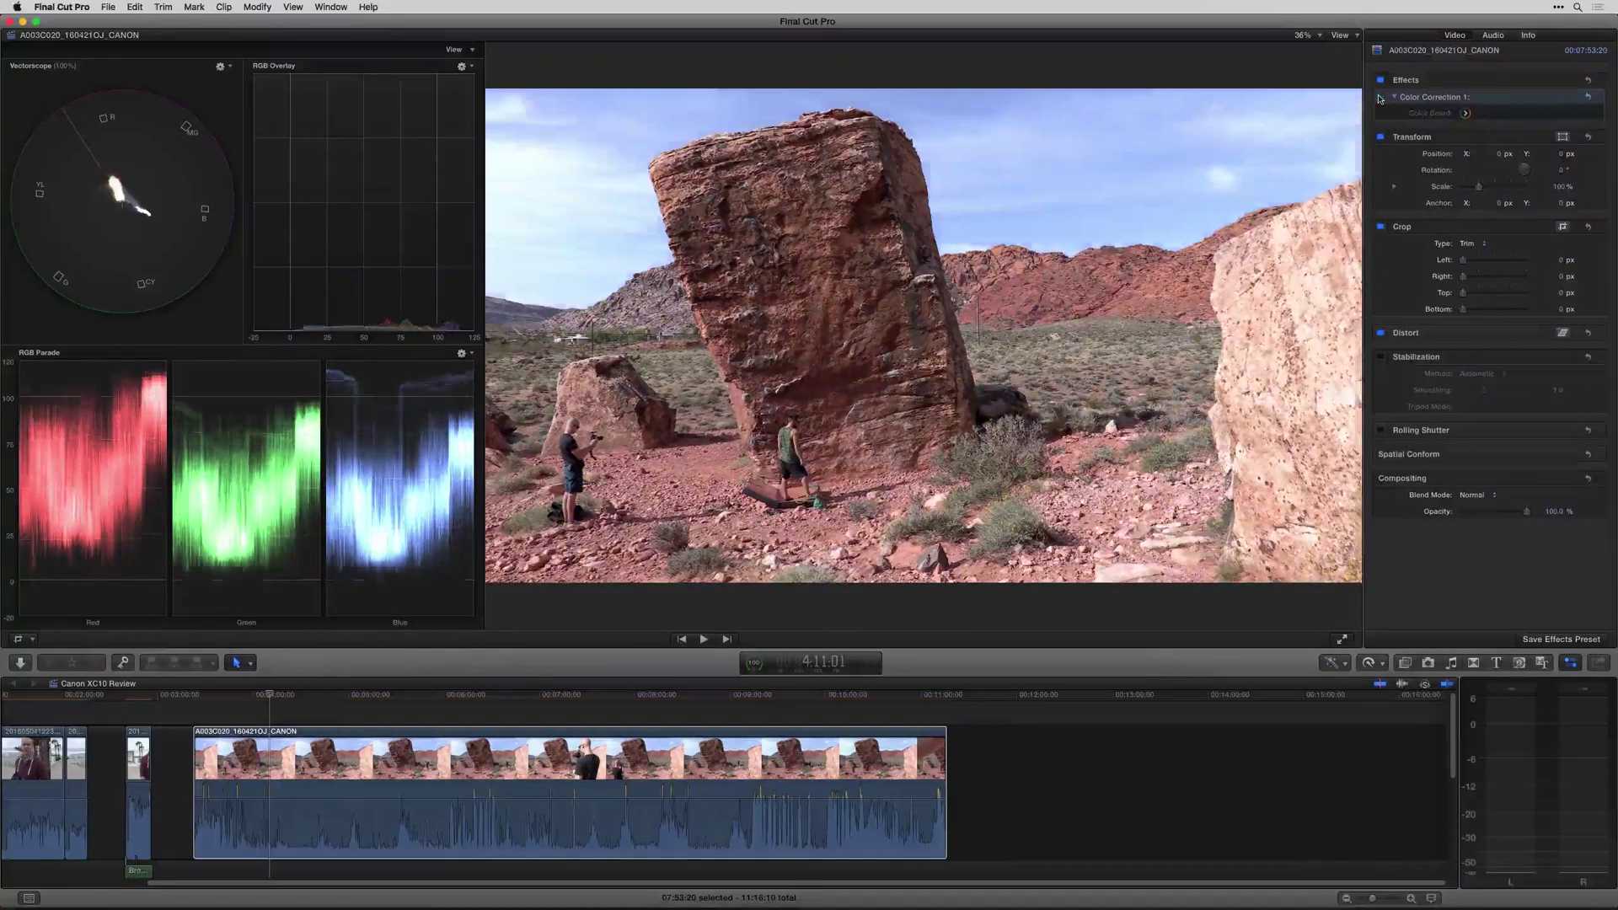
{"action": "left_click", "coordinate": [1379, 97]}
{"action": "left_click", "coordinate": [1380, 98]}
{"action": "left_click", "coordinate": [1380, 98]}
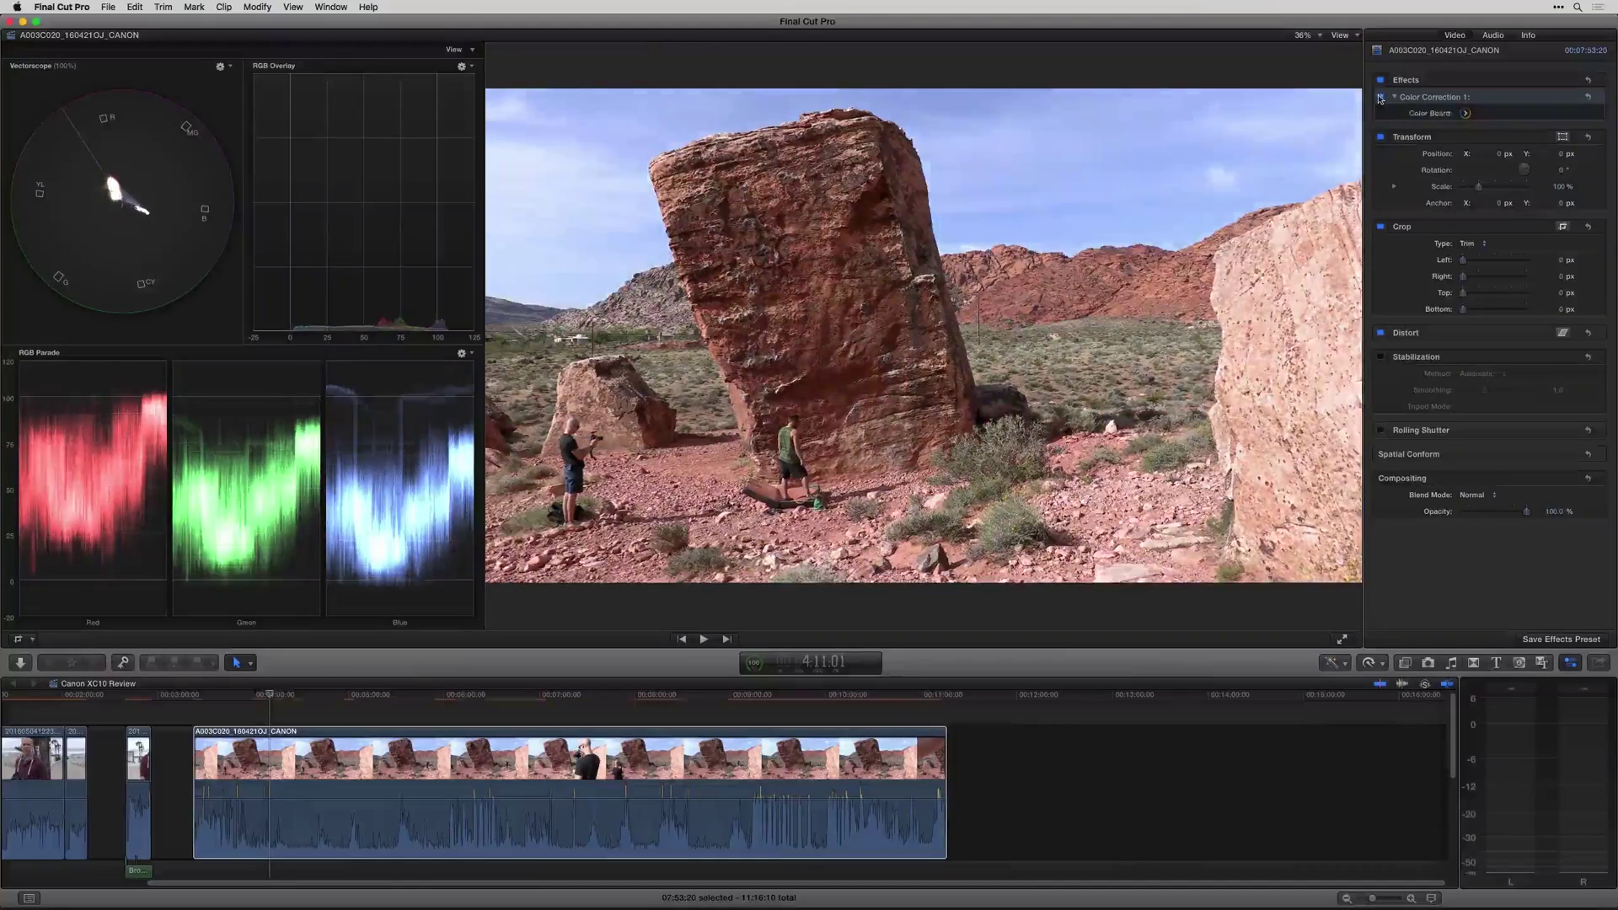
{"action": "left_click", "coordinate": [1380, 98]}
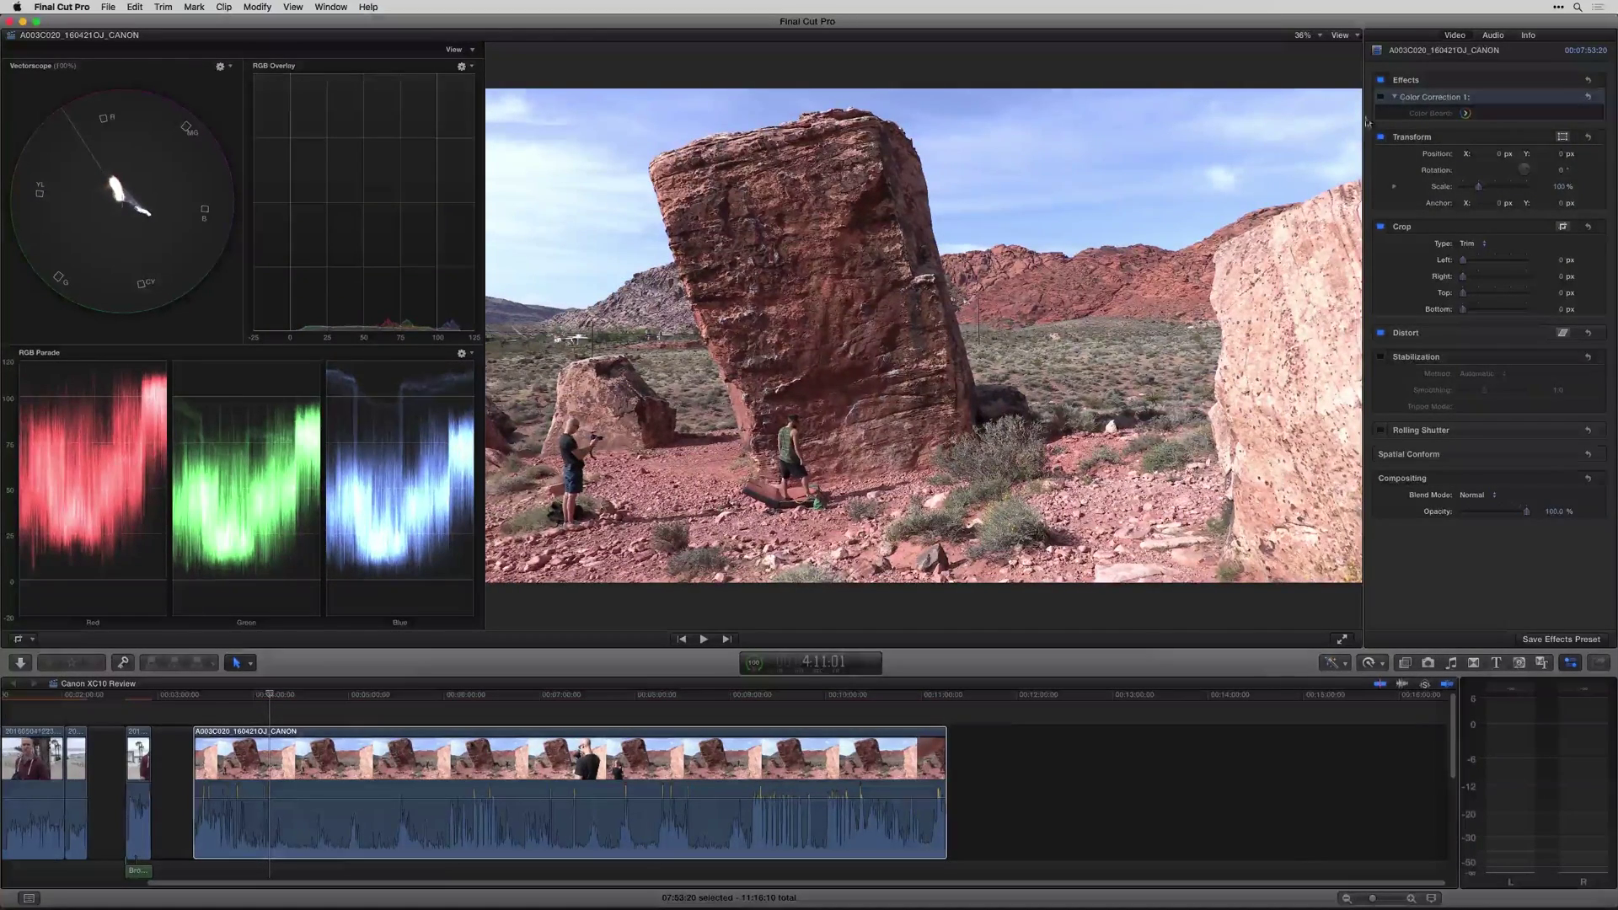
{"action": "left_click", "coordinate": [1380, 98]}
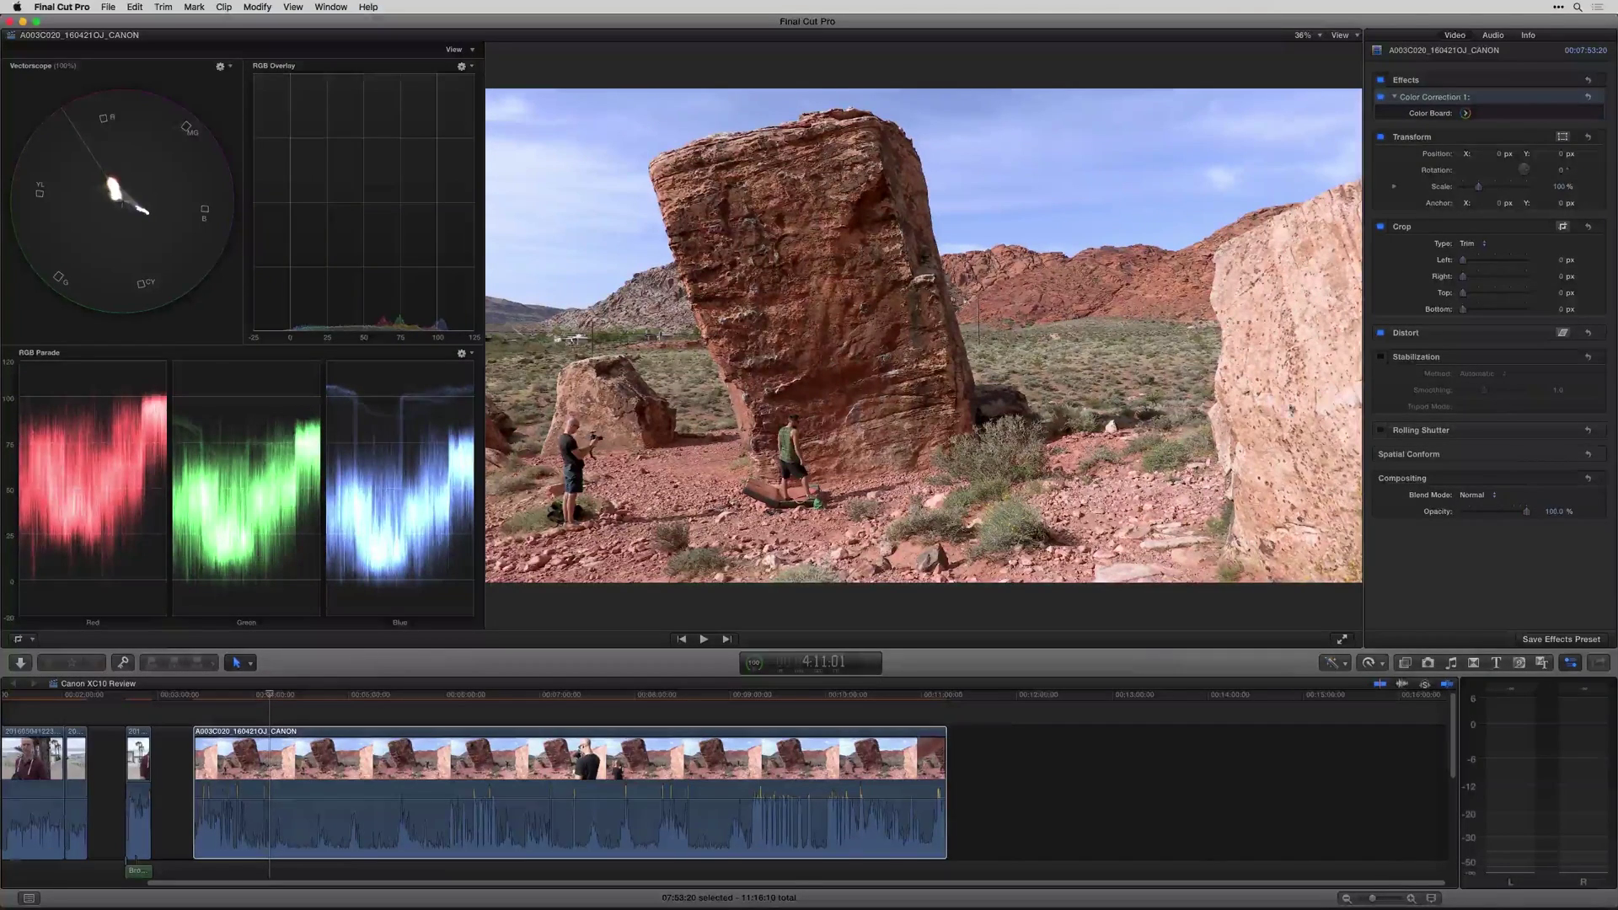
- View the original once more, leave the correction enabled, and show its 12% Global saturation
{"action": "left_click", "coordinate": [1380, 98]}
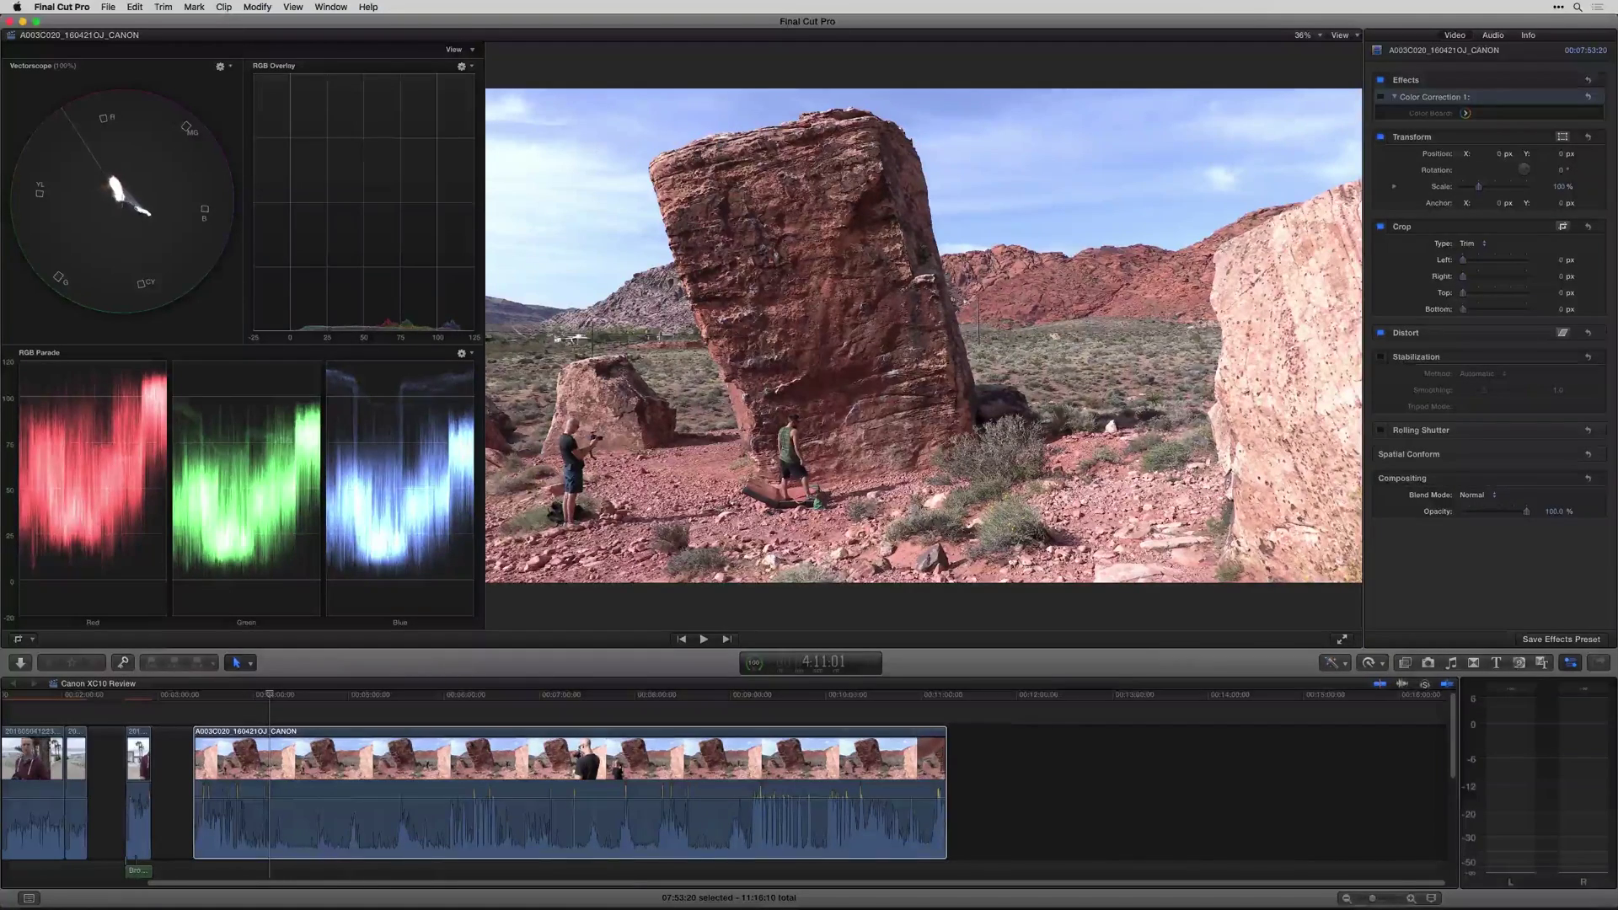
{"action": "left_click", "coordinate": [1381, 98]}
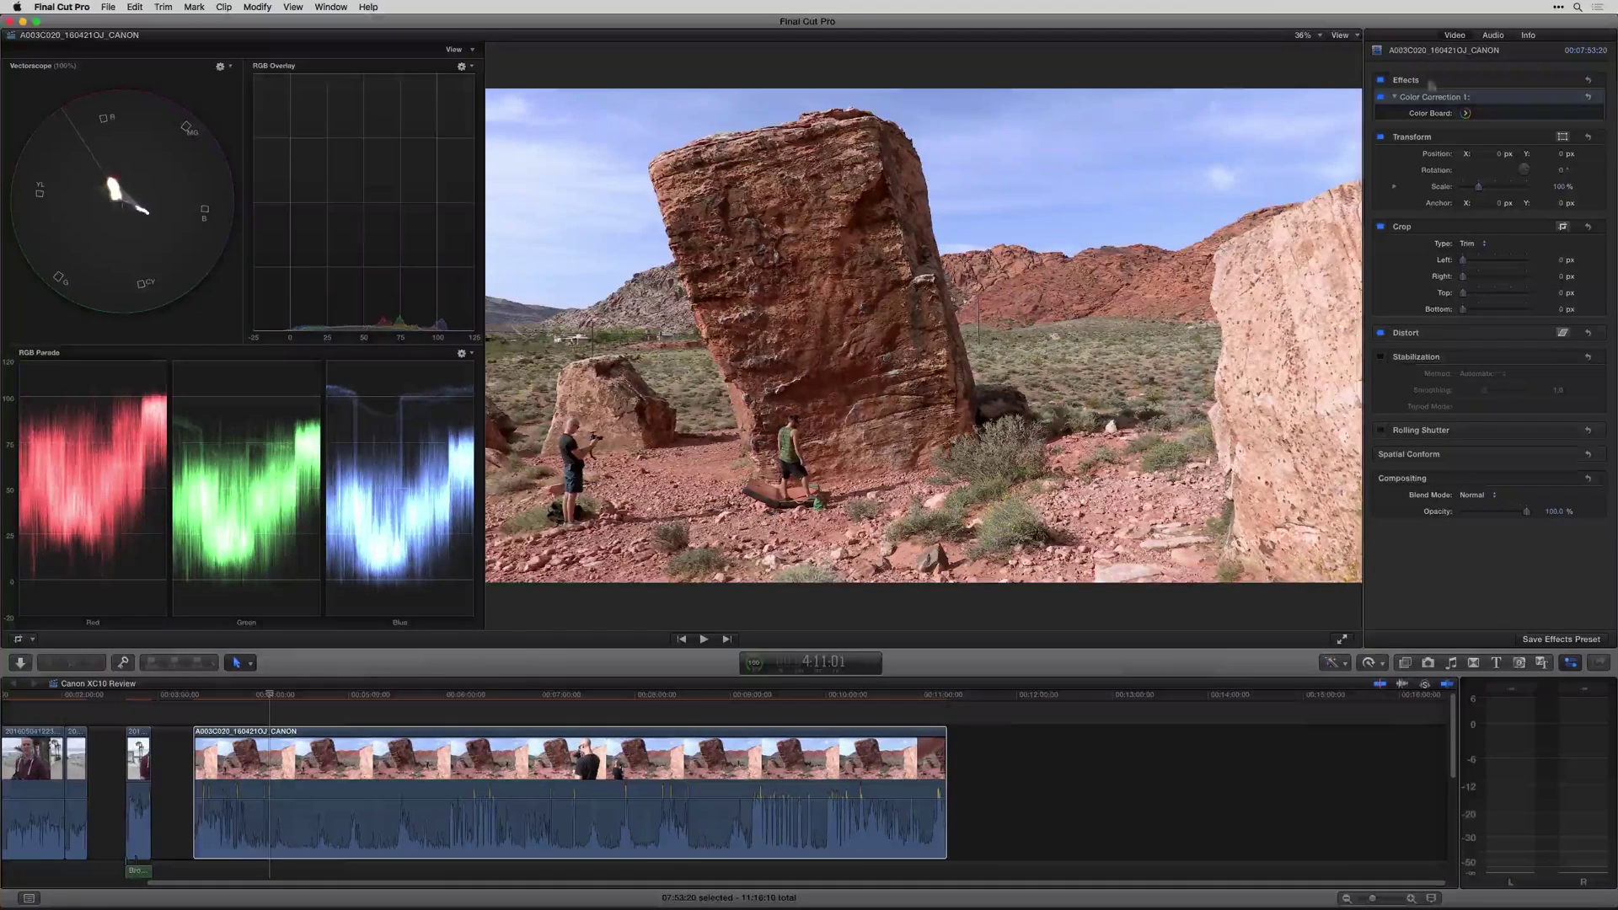
{"action": "left_click", "coordinate": [1467, 114]}
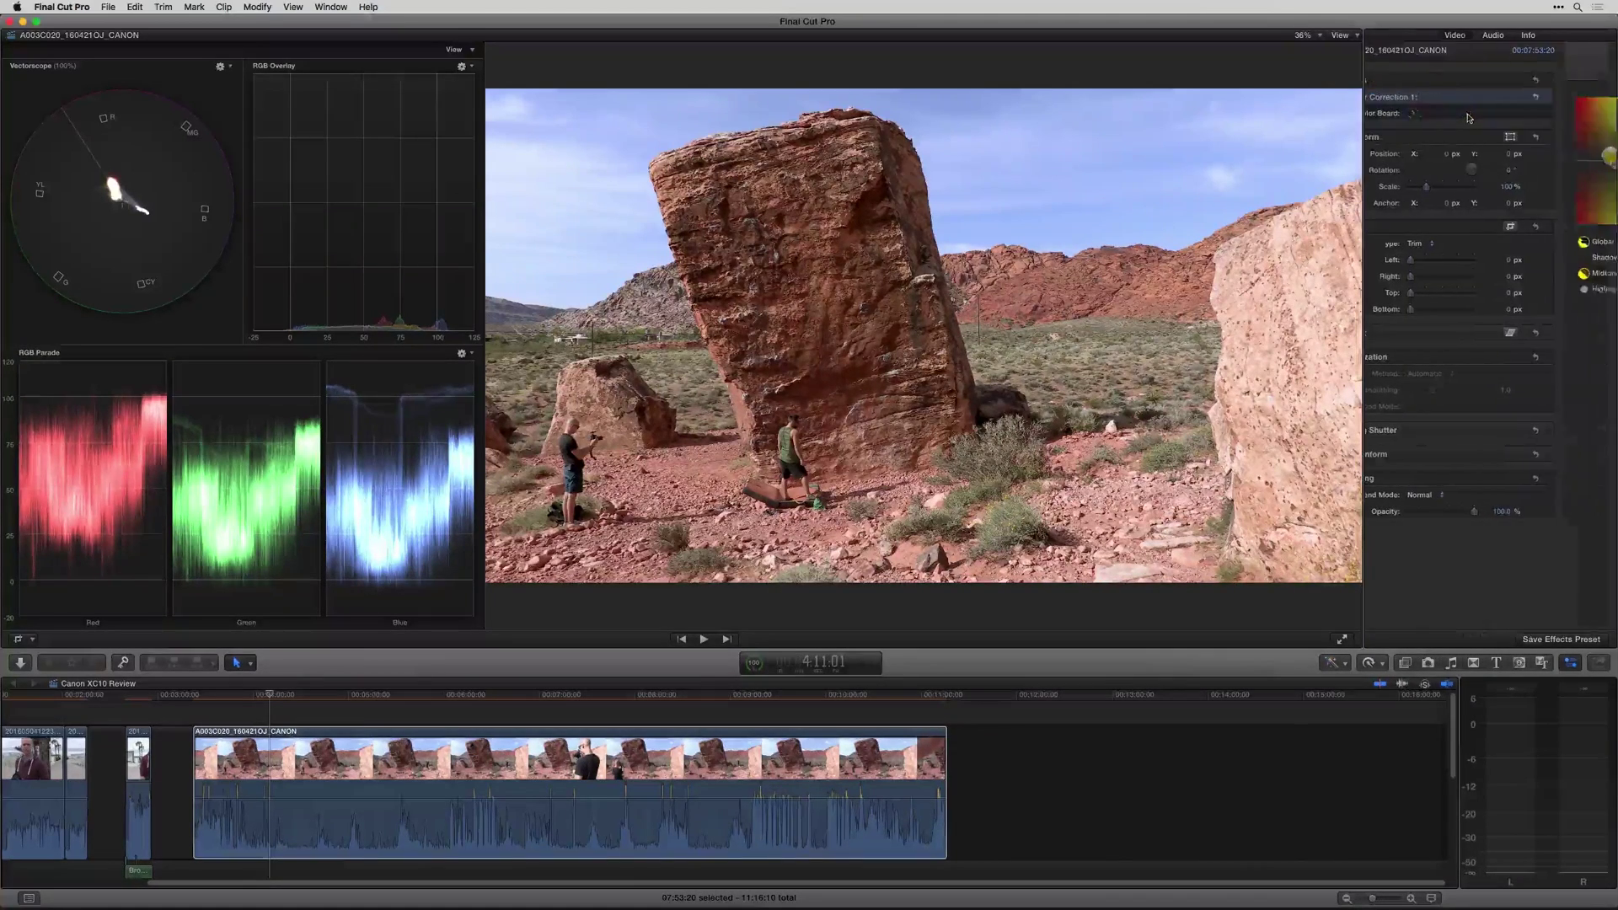
{"action": "left_click", "coordinate": [1487, 55]}
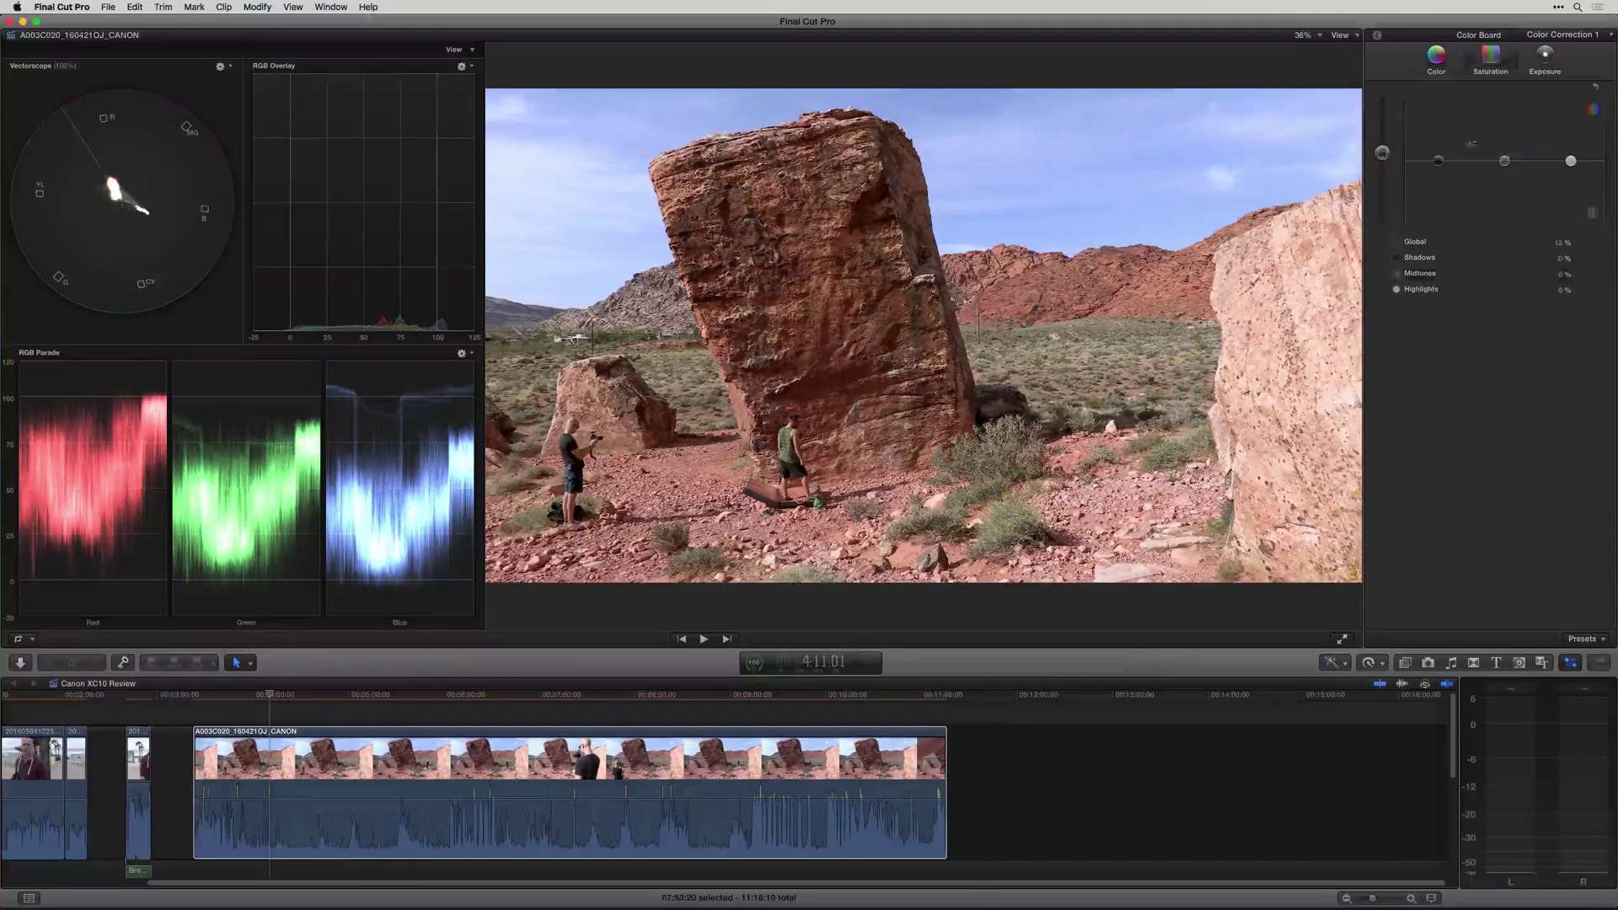